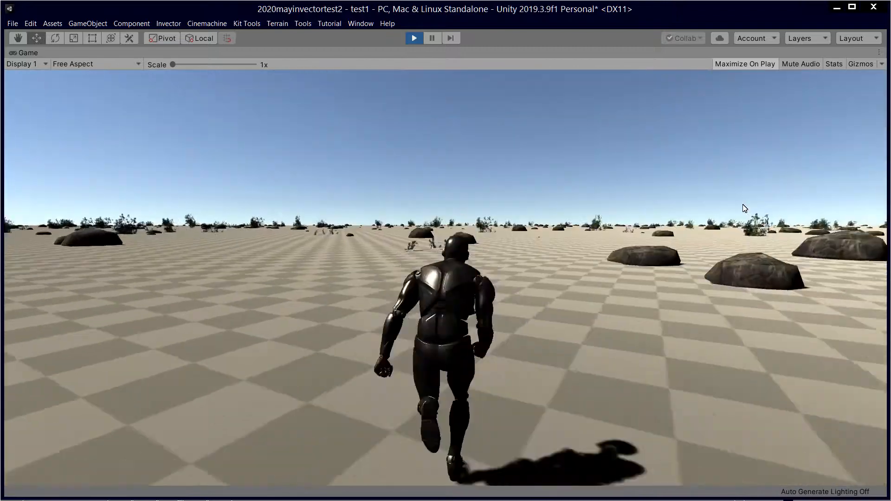
Test the third-person character by running and jumping across the terrain, and stop play mode.
key(space)
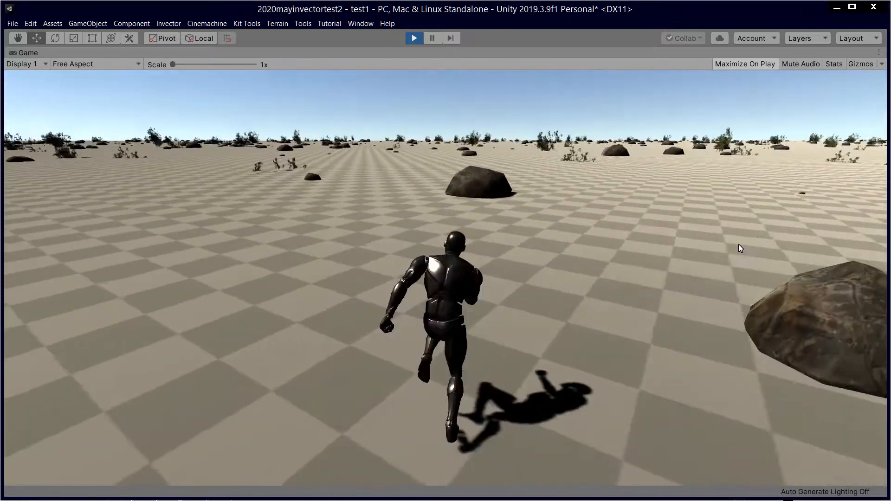
key(space)
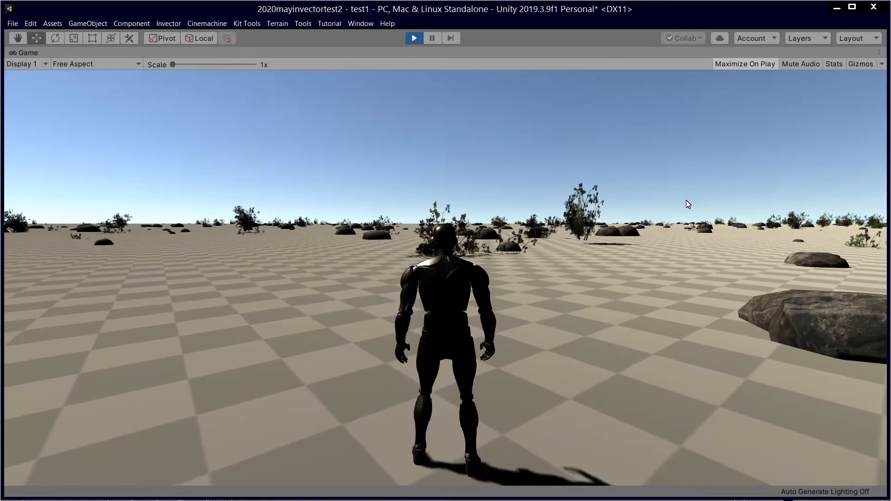
key(w)
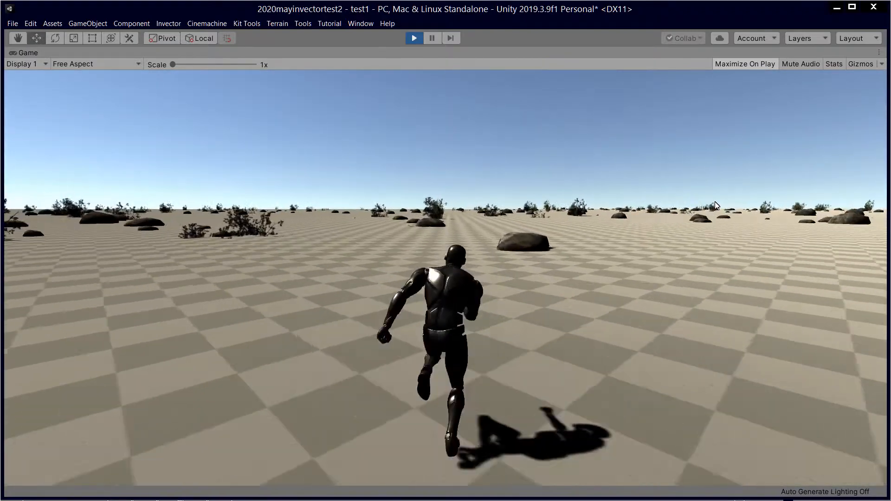
key(space)
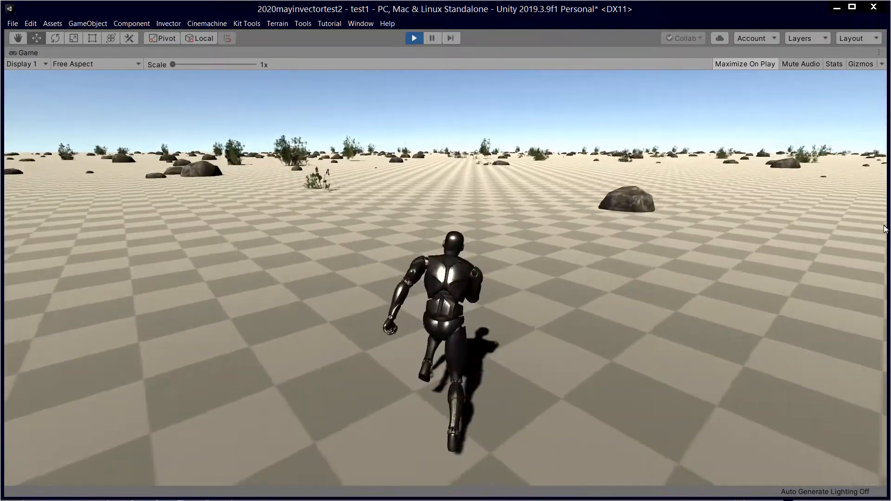
key(space)
key(w)
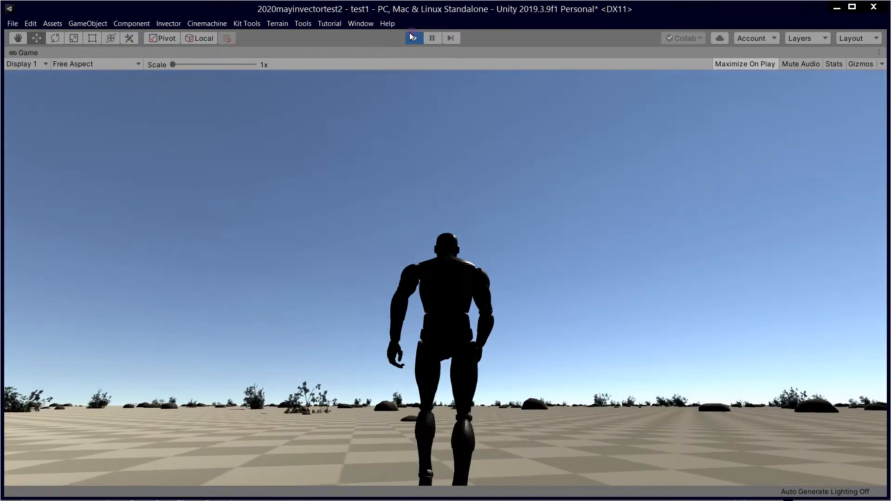
click(410, 37)
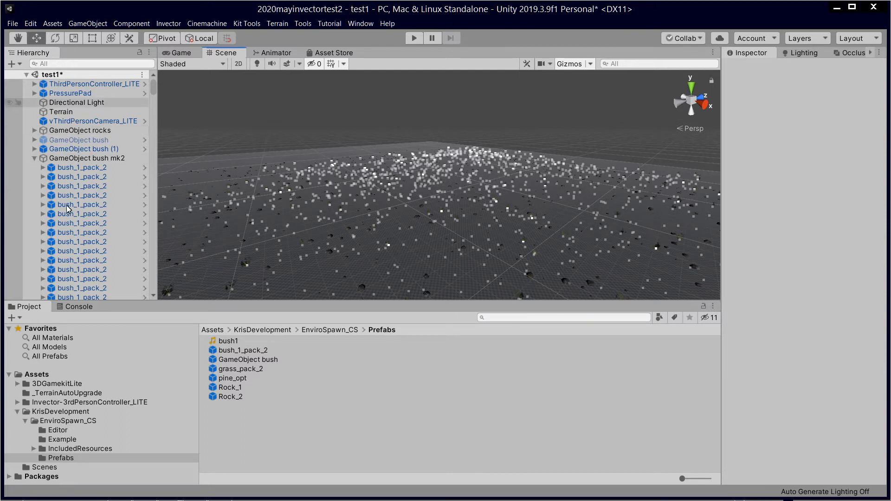
Examine the ThirdPersonController_LITE object and the bush objects in the test1 scene hierarchy, and clear the selection.
drag(153, 91, 162, 67)
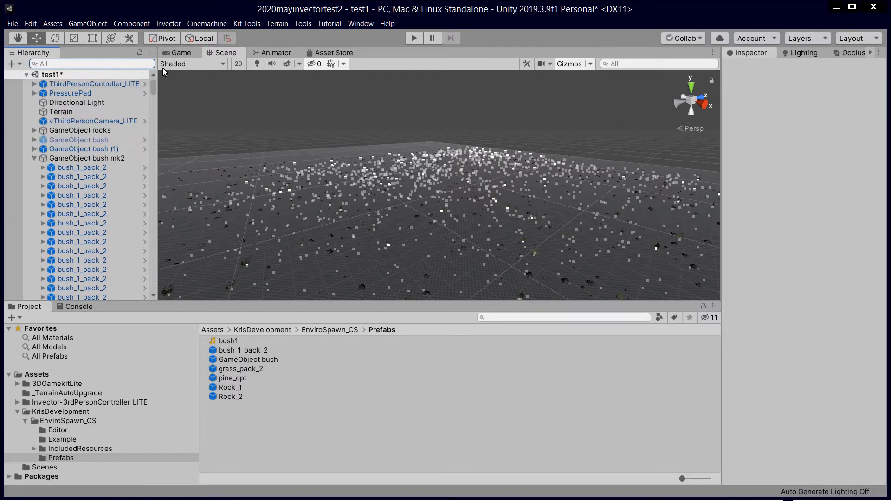
click(91, 84)
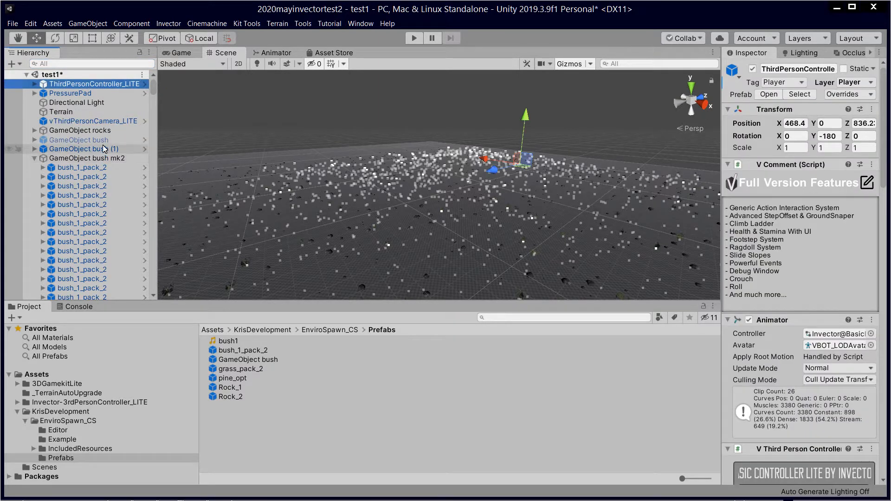
scroll(103, 148, down, 5)
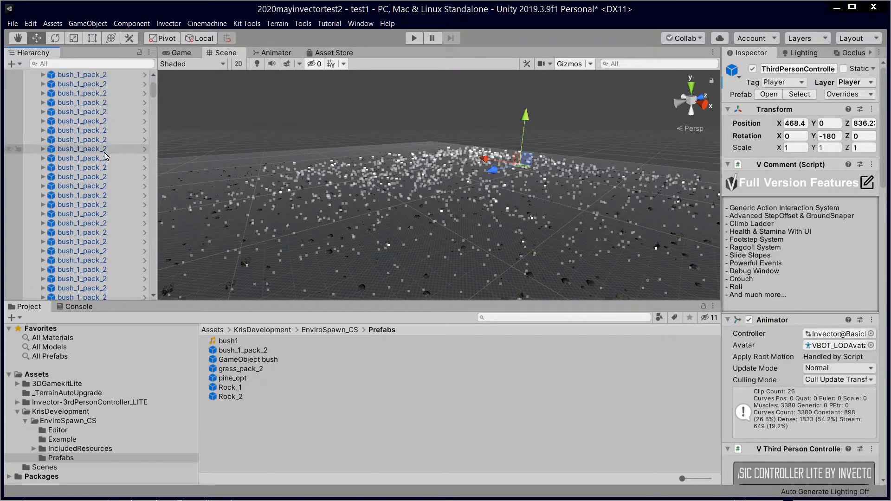
scroll(97, 238, up, 5)
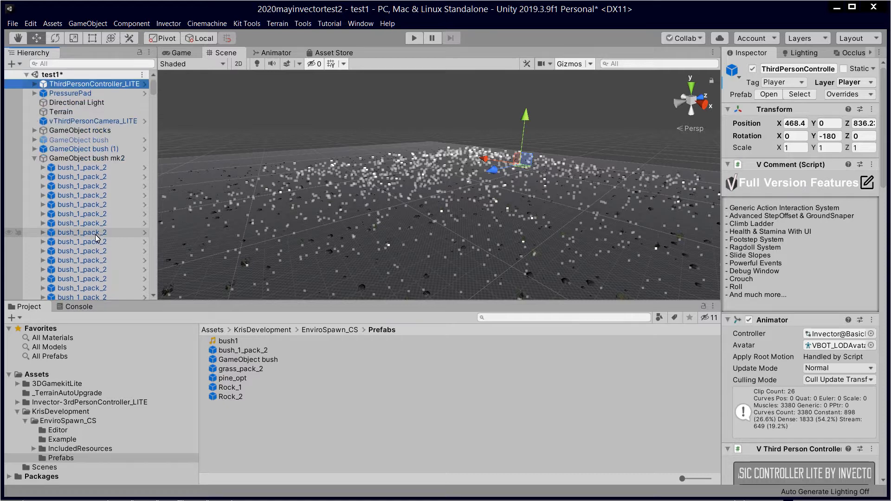
click(472, 399)
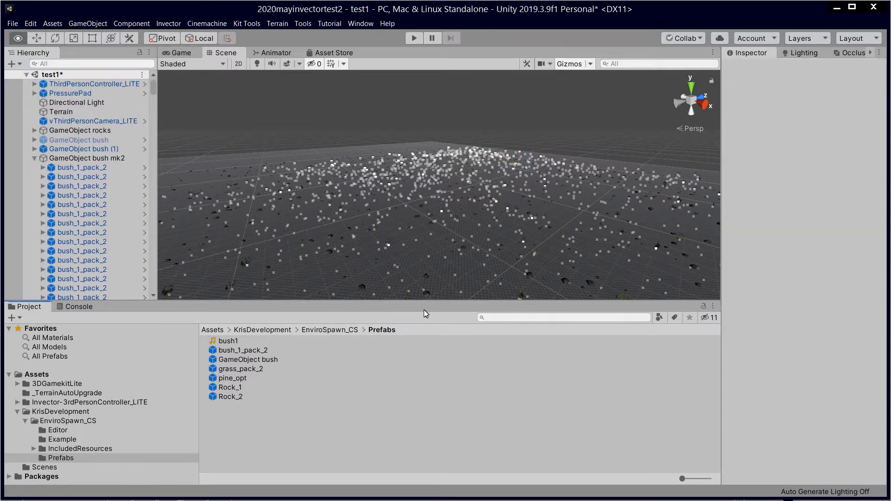
Switch to the 2020mayfpslite3 Unity project and show its Game view.
key(alt+Tab)
click(635, 189)
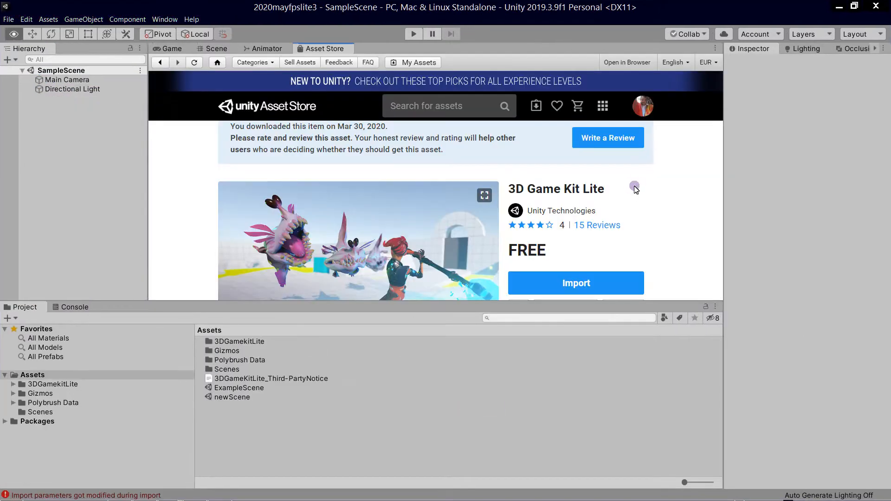
click(262, 49)
click(178, 49)
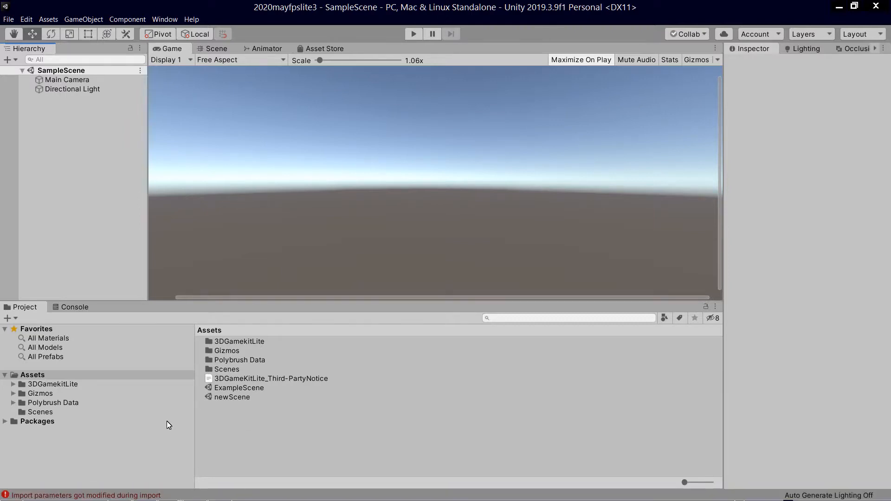
click(164, 19)
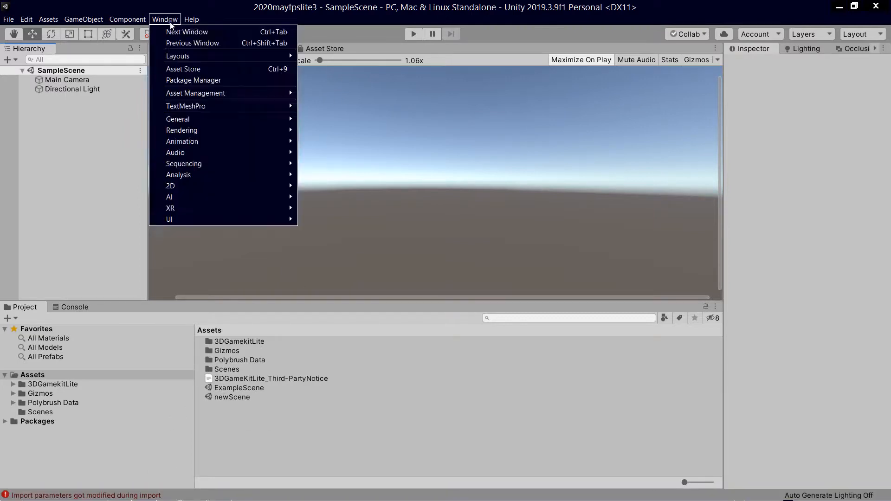
mouse_move(90, 22)
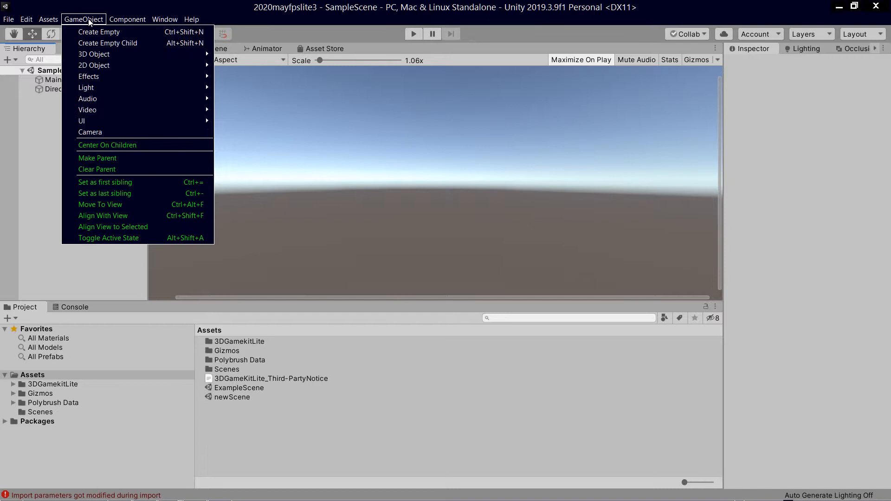
click(276, 419)
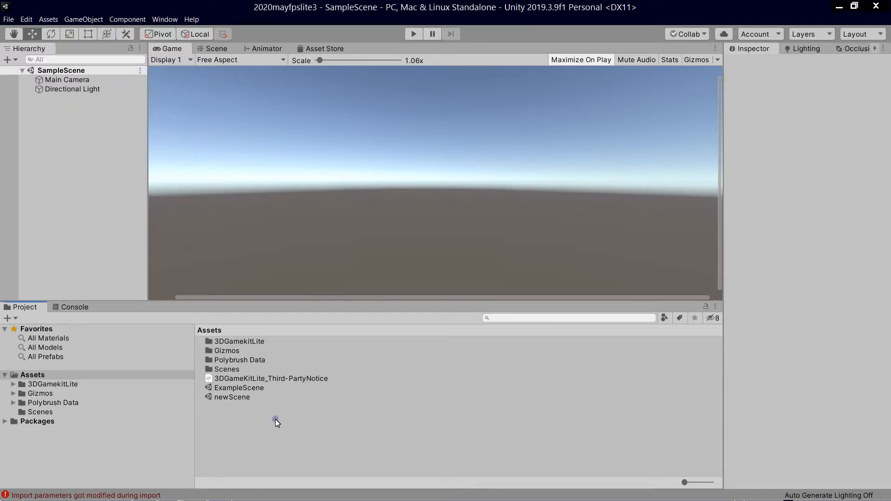
Open the 3DGamekitLite asset folder and try to run SampleScene in play mode.
click(69, 385)
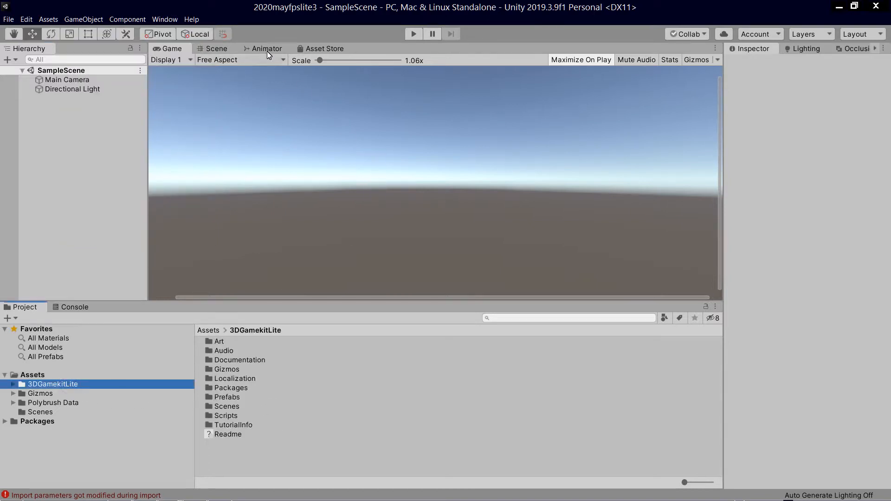
click(413, 34)
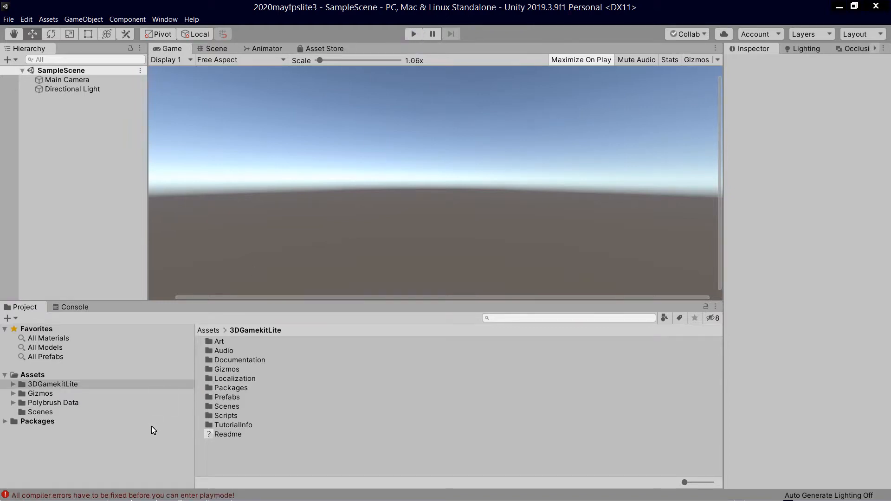
mouse_move(134, 492)
Find the Cinemachine package by searching for "cine", install version 2.5.0, and return to the Game view.
click(321, 49)
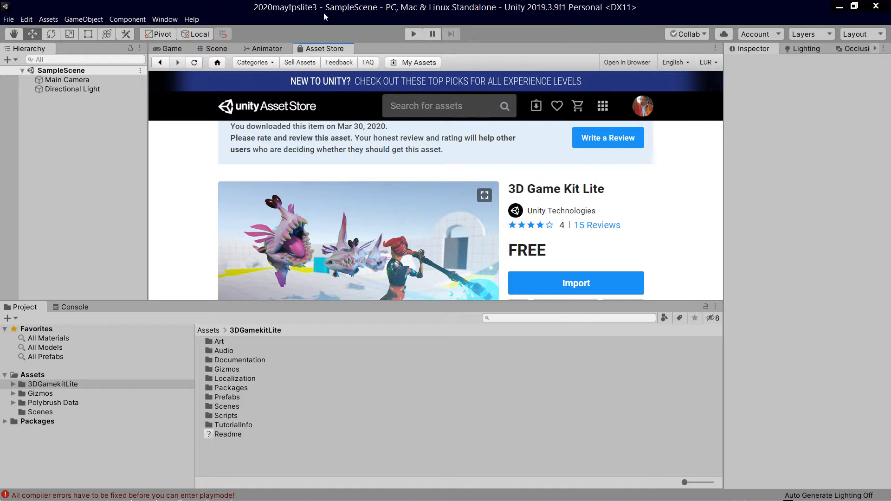
click(164, 19)
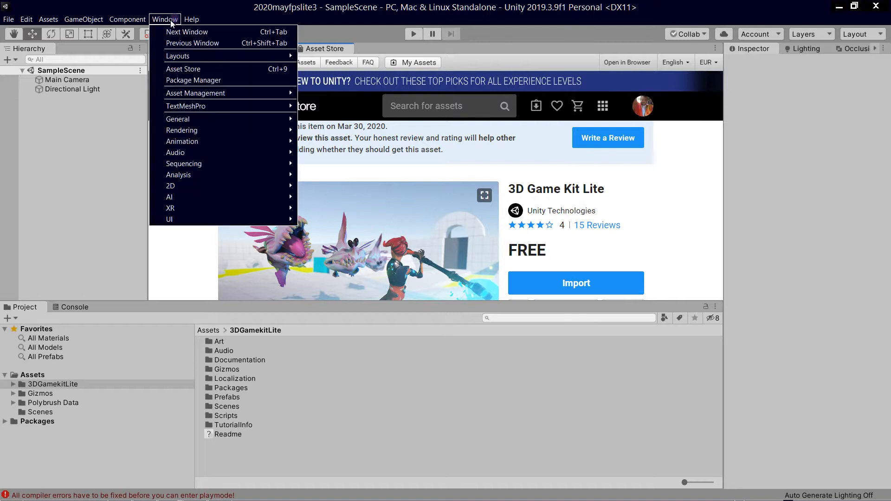
click(203, 82)
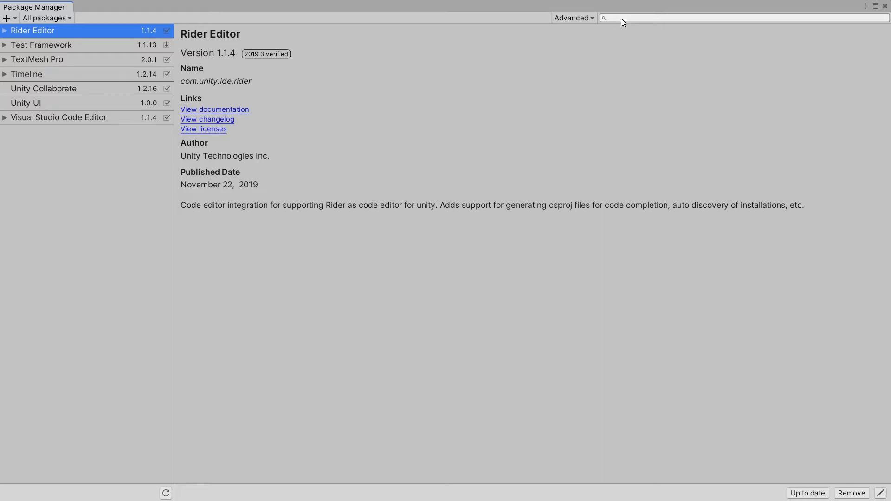
click(621, 18)
text(c)
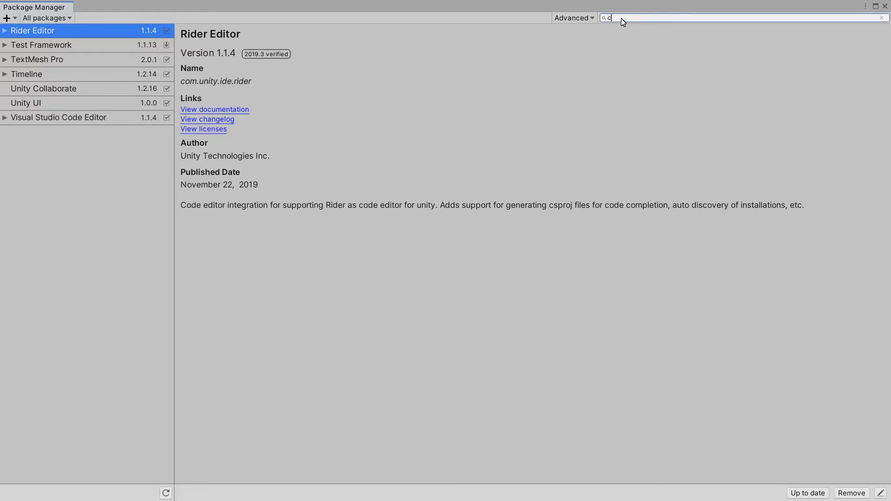
text(ine)
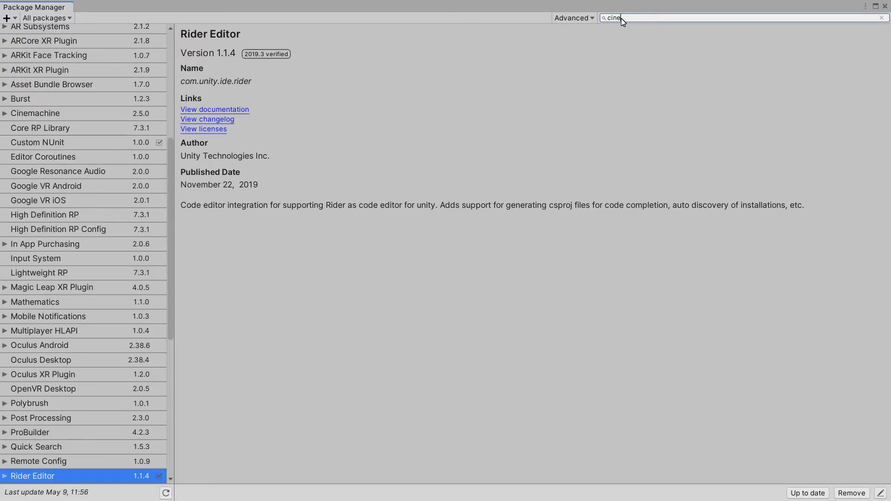
click(840, 494)
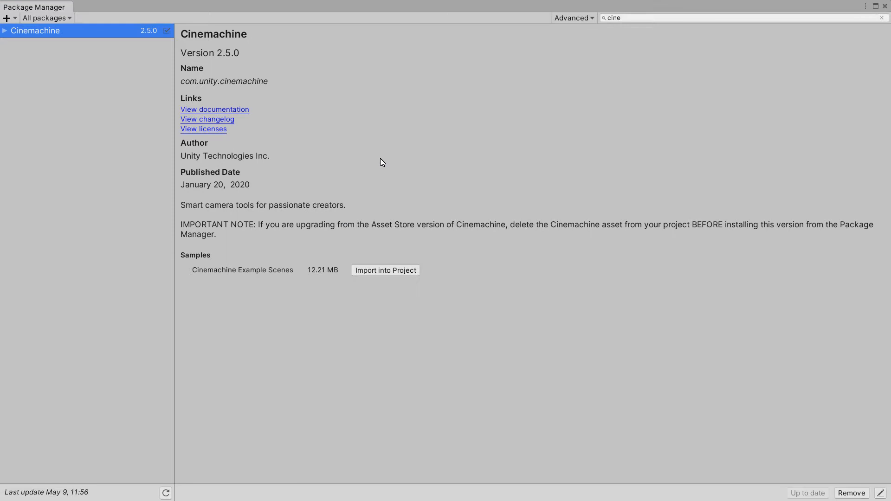
click(884, 6)
click(173, 49)
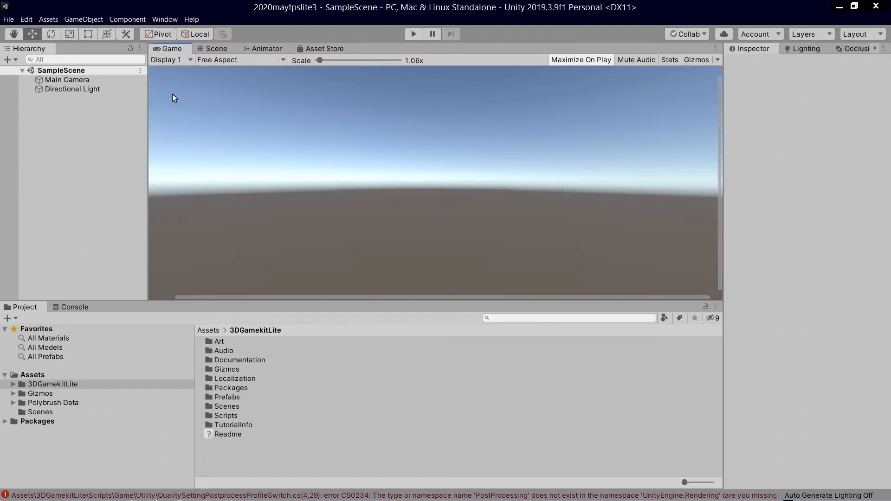
Examine the project's remaining compiler errors in the console.
click(327, 403)
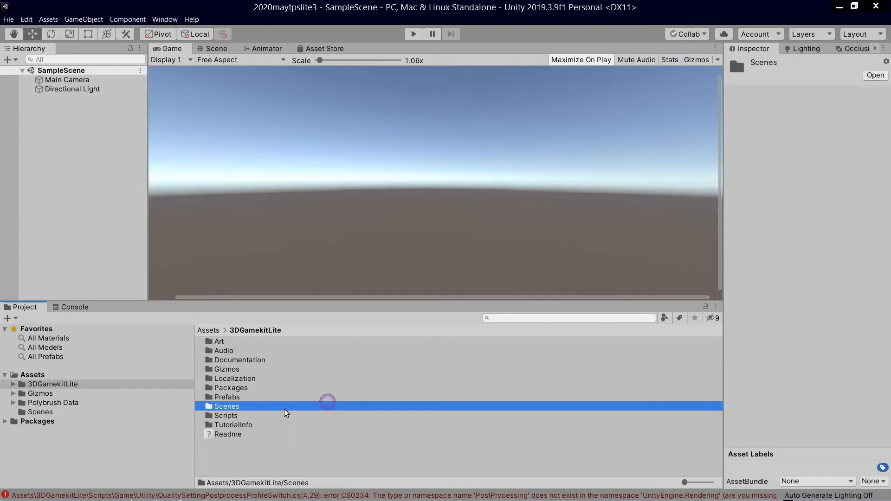
click(264, 416)
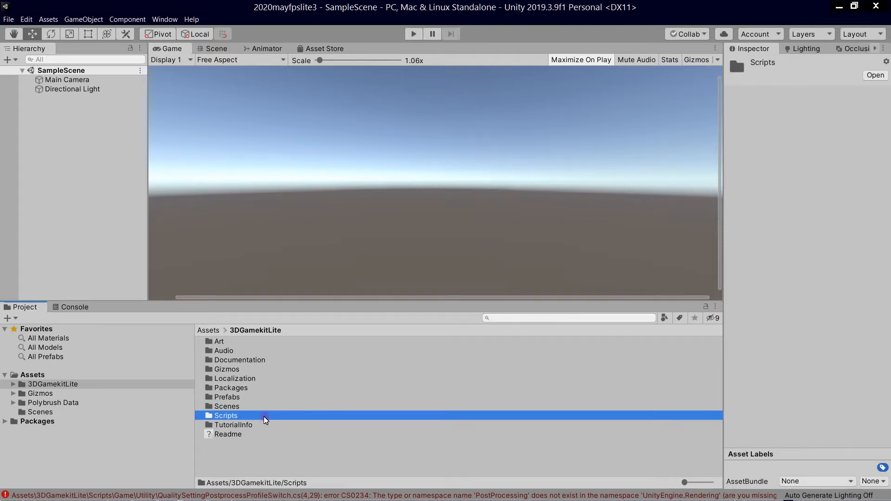
click(235, 496)
click(318, 330)
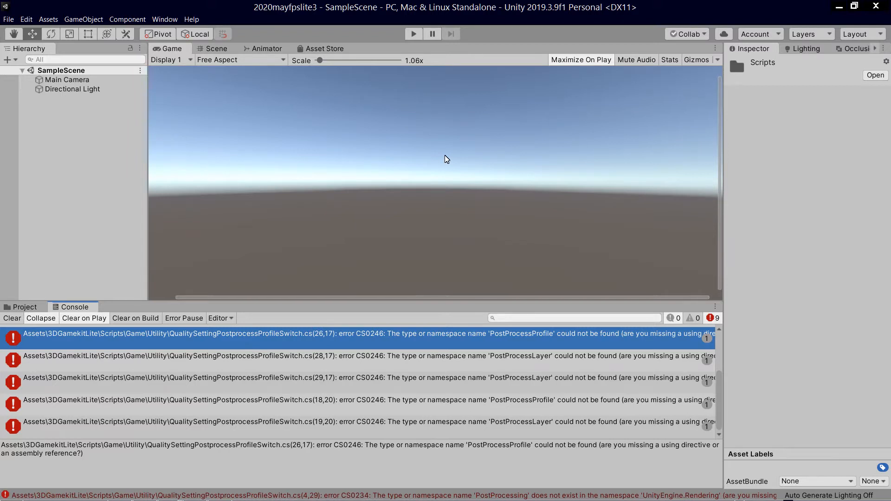
key(ctrl+9)
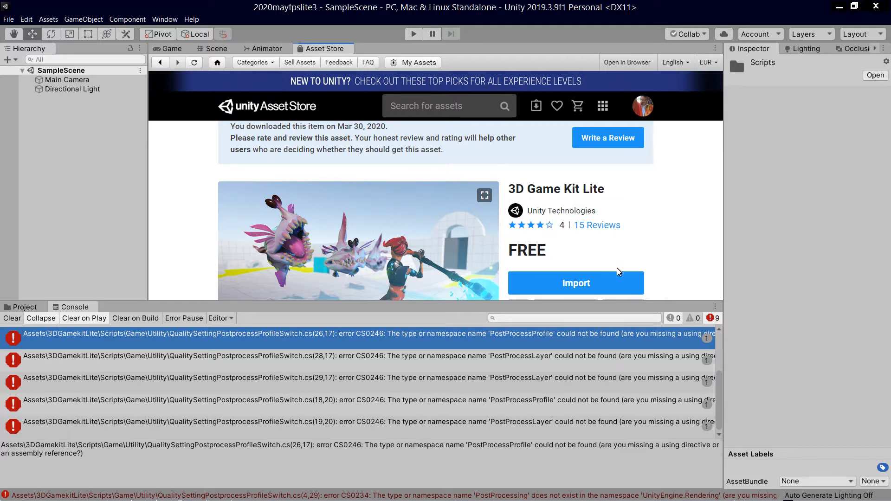
click(267, 48)
click(172, 48)
click(213, 49)
click(247, 48)
click(323, 48)
click(172, 48)
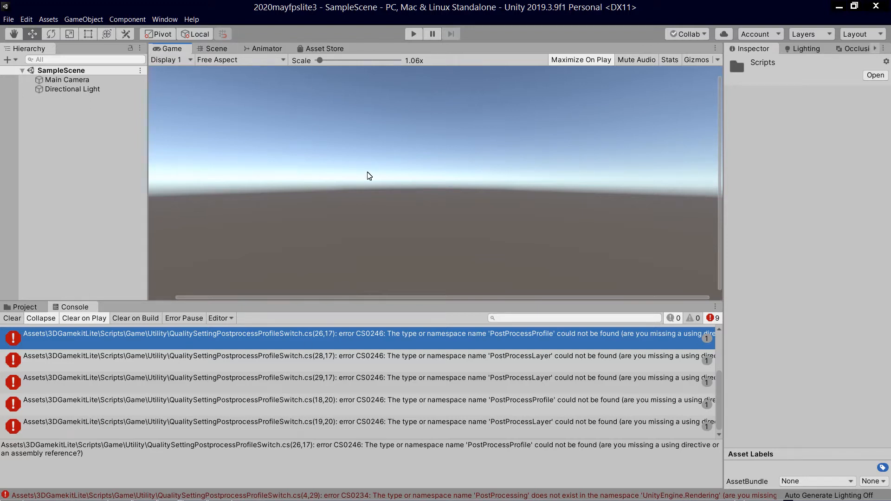
key(ctrl+9)
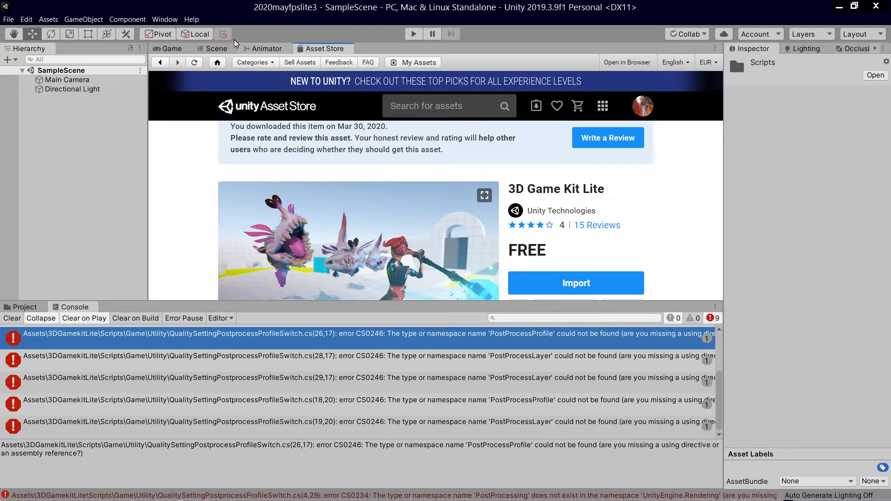
Find the Post Processing package by searching for "post", install version 2.3.0, and acknowledge the automatic quality settings notice.
click(164, 19)
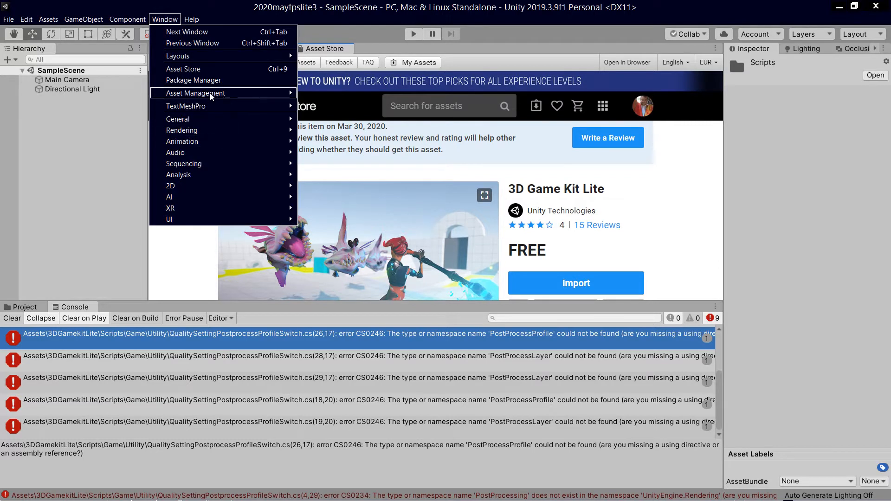
click(195, 80)
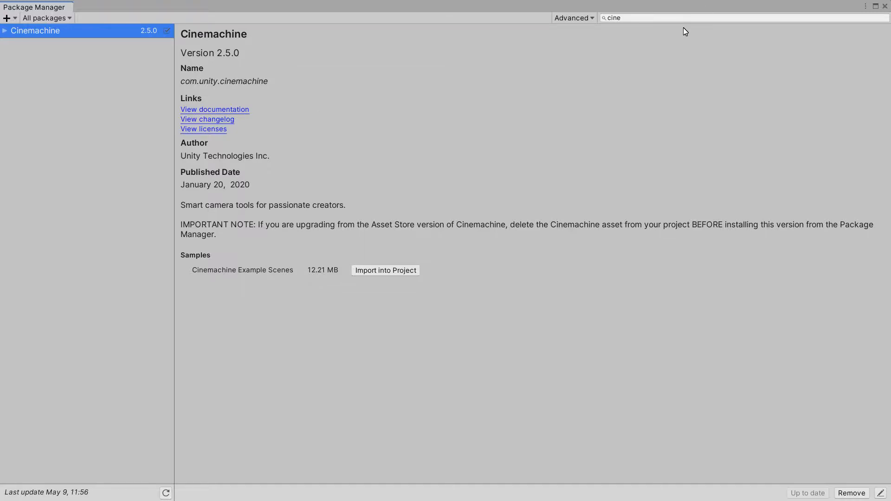
click(651, 17)
text(post)
click(830, 492)
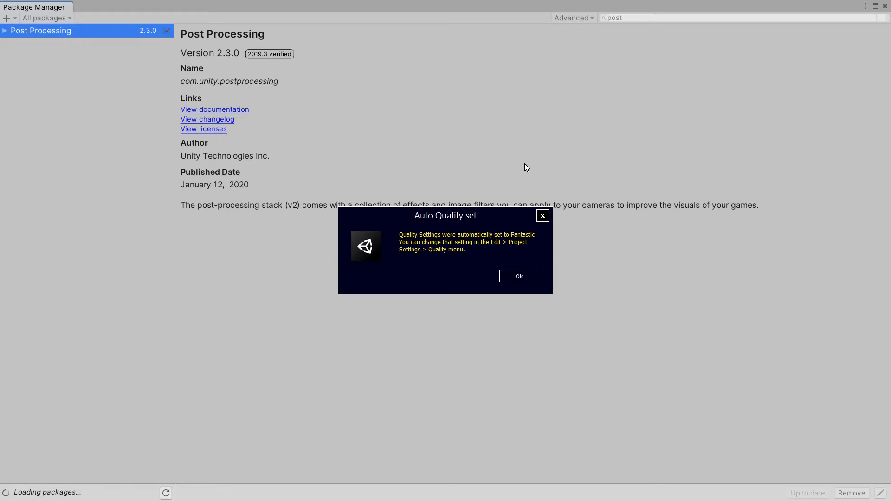
click(510, 278)
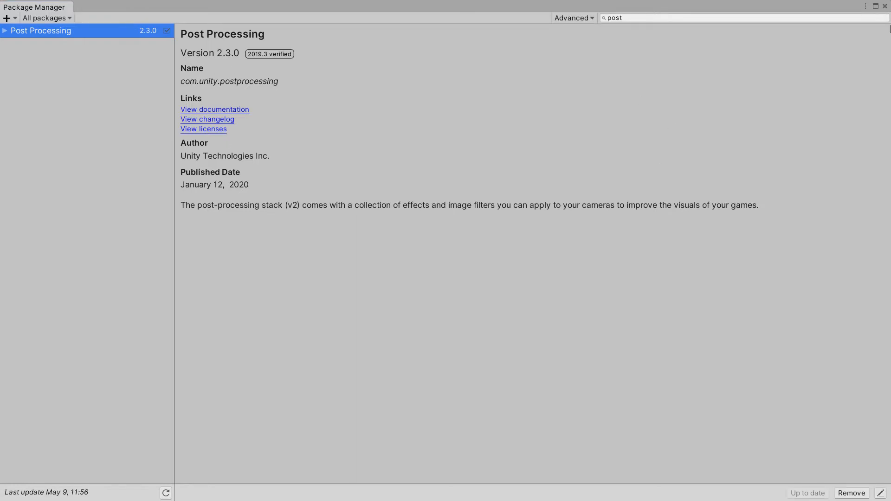
Find the Google Resonance Audio package by searching for "google", install version 2.0.0, and close the Package Manager.
click(884, 6)
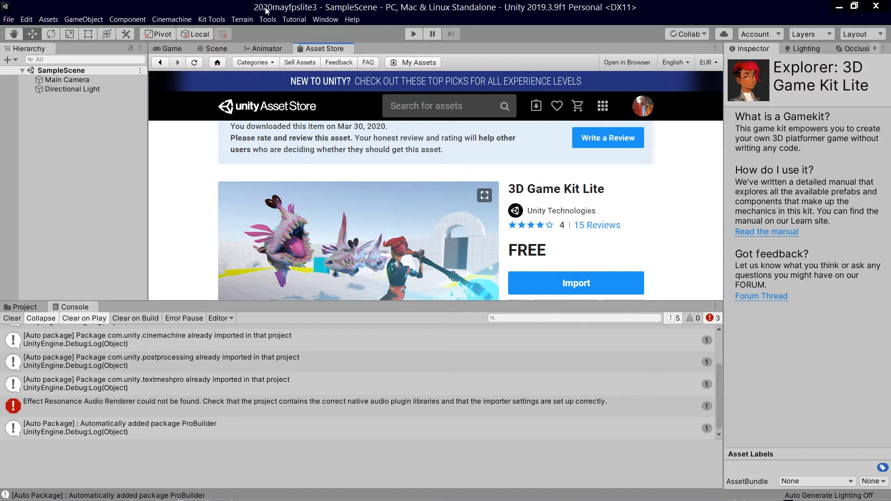
click(325, 19)
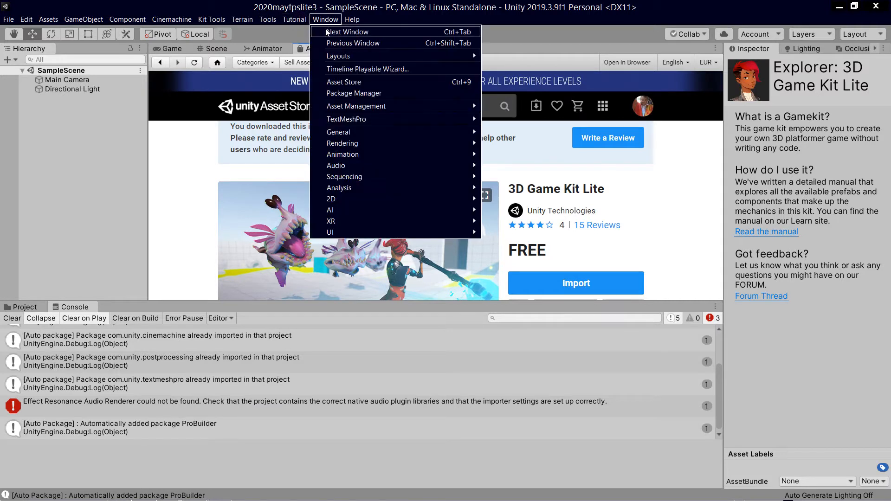
click(364, 93)
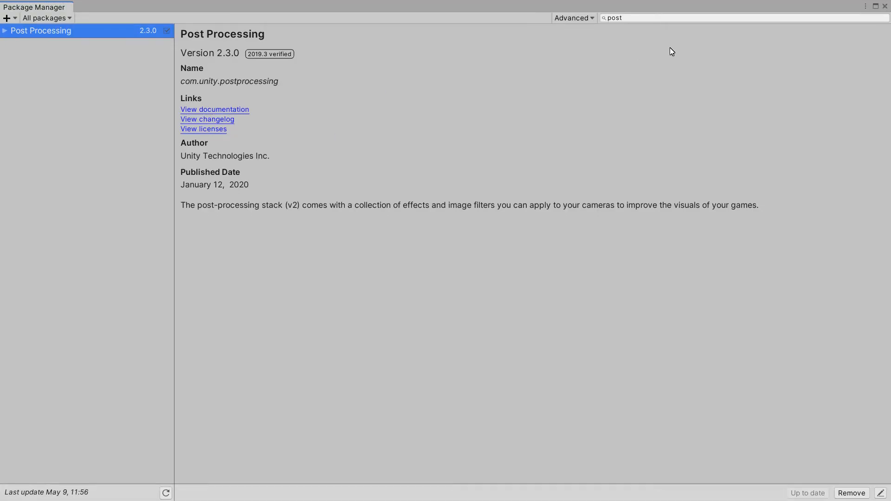
click(633, 18)
key(BackSpace)
key(BackSpace)
key(BackSpace)
key(BackSpace)
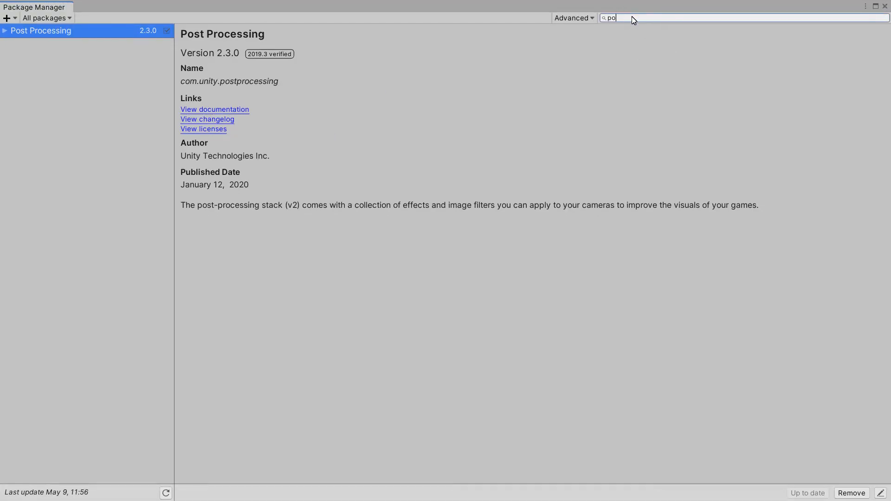
text(google)
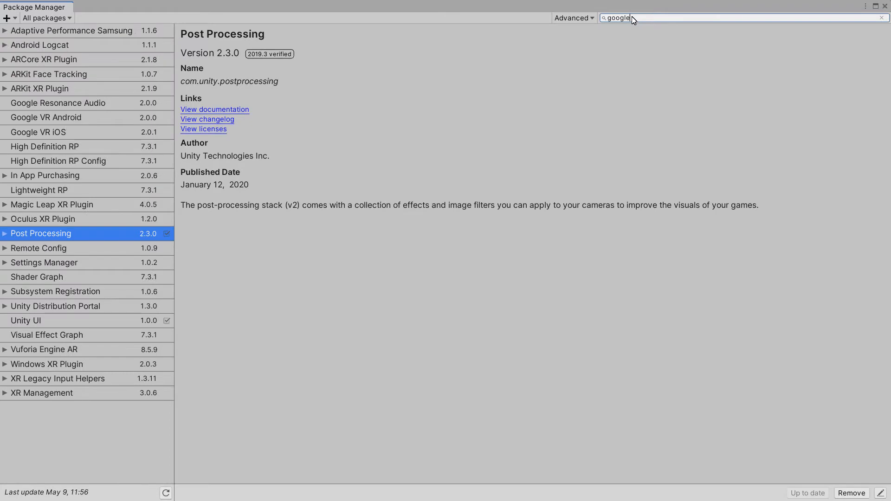
click(72, 31)
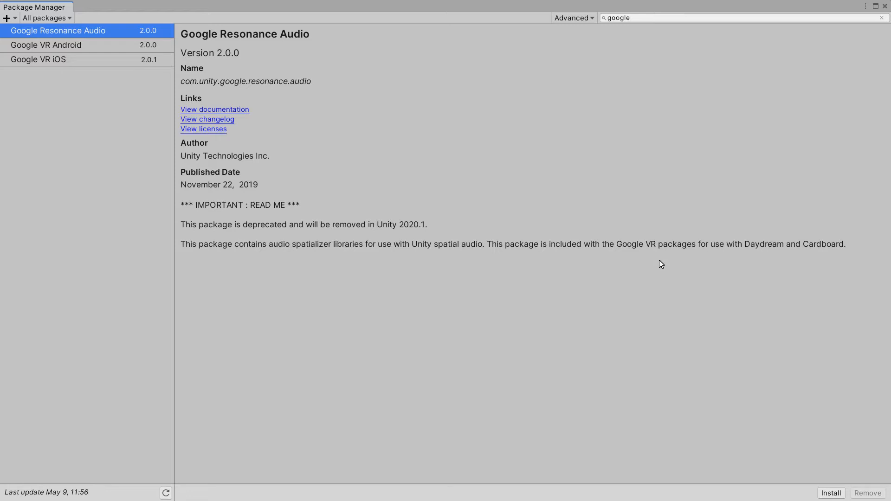
click(839, 492)
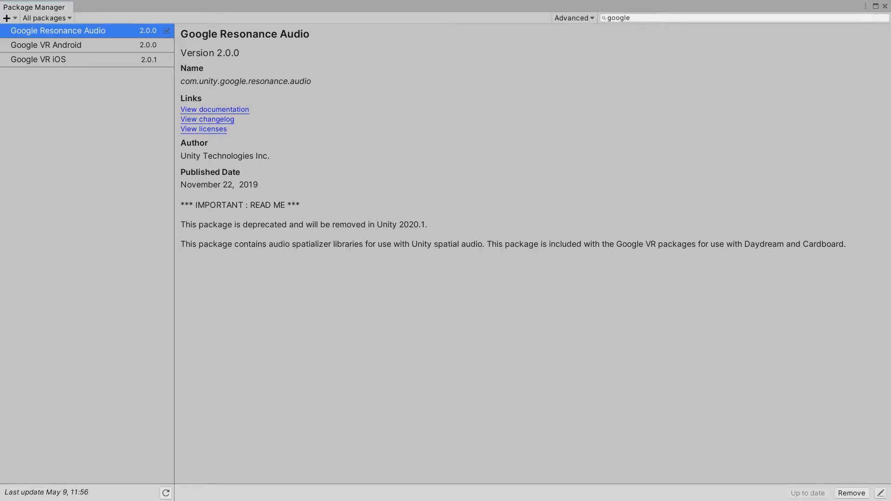
click(884, 7)
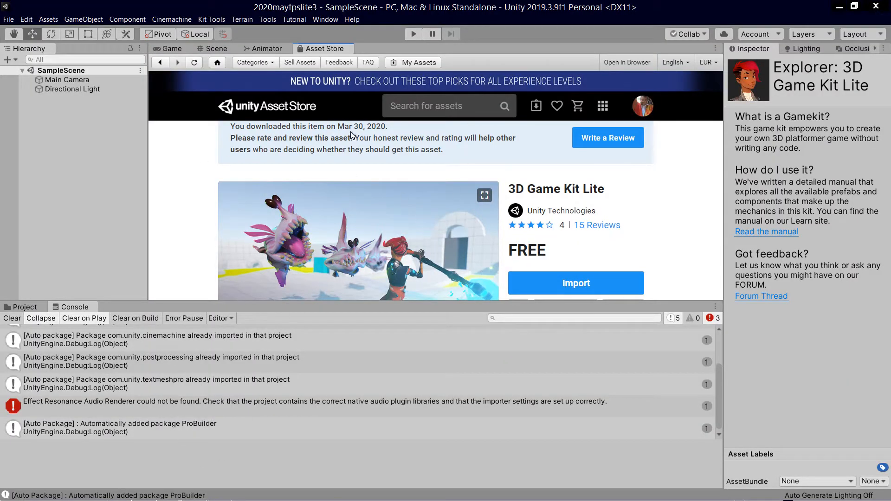
Test SampleScene in play mode from the Game view and stop it again.
click(262, 48)
click(215, 48)
click(176, 49)
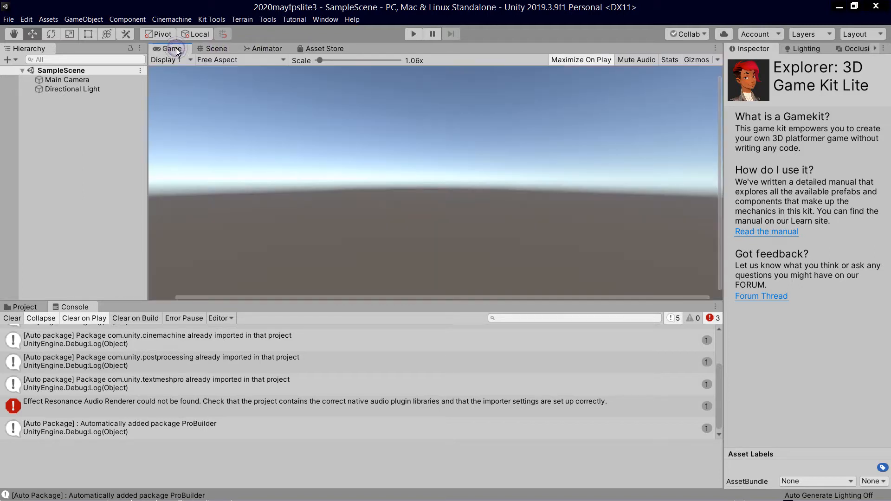
click(207, 60)
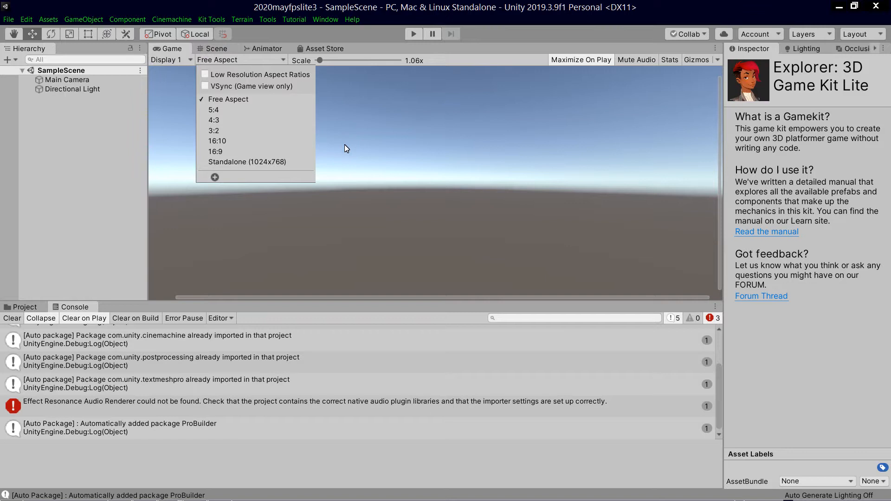
click(414, 33)
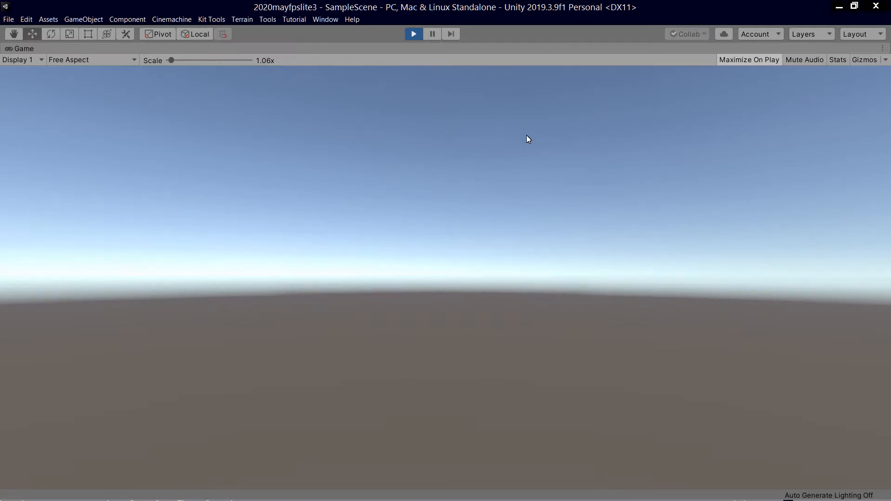
click(417, 37)
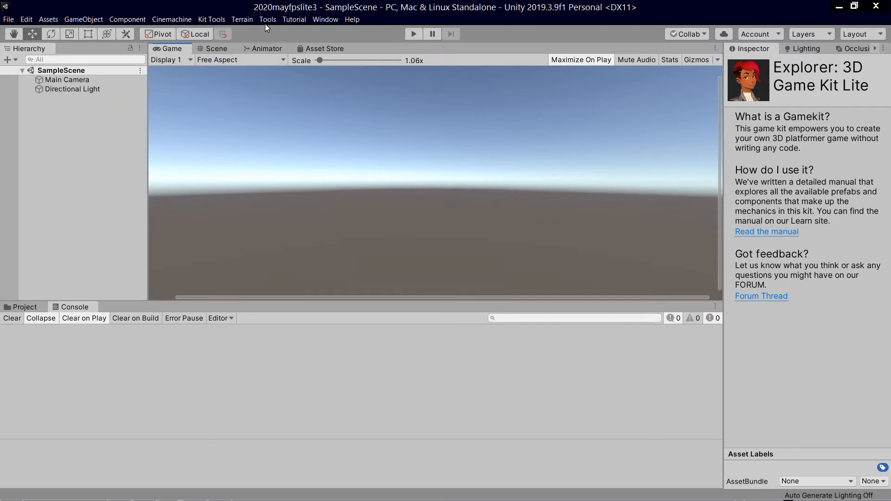
Create a new Game Kit scene named "test1" with the kit's scene creator and show it in the Scene view.
click(213, 18)
click(226, 32)
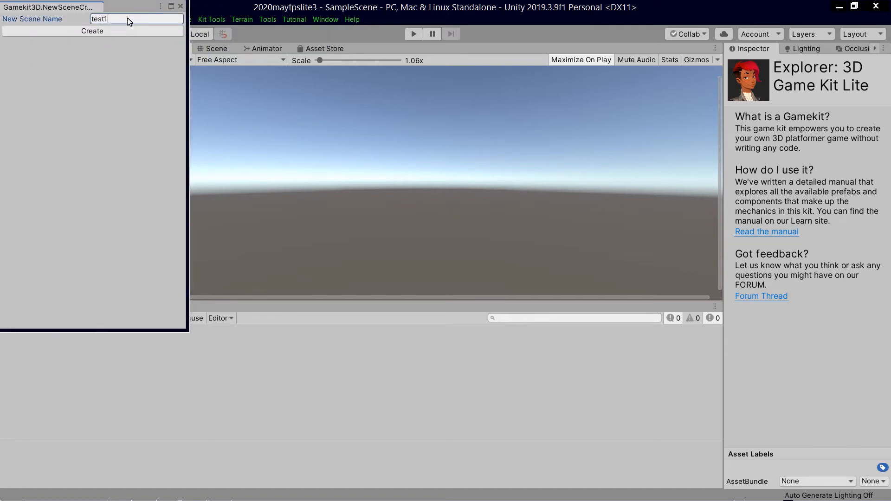
click(120, 30)
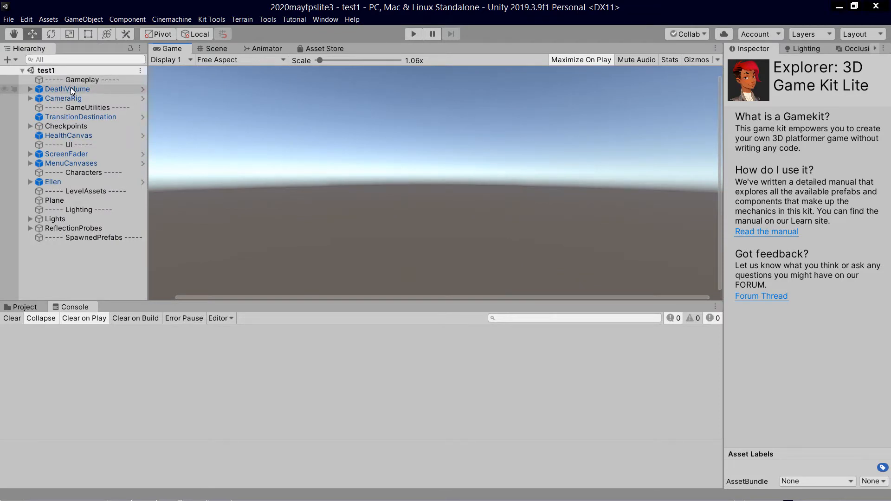
click(216, 49)
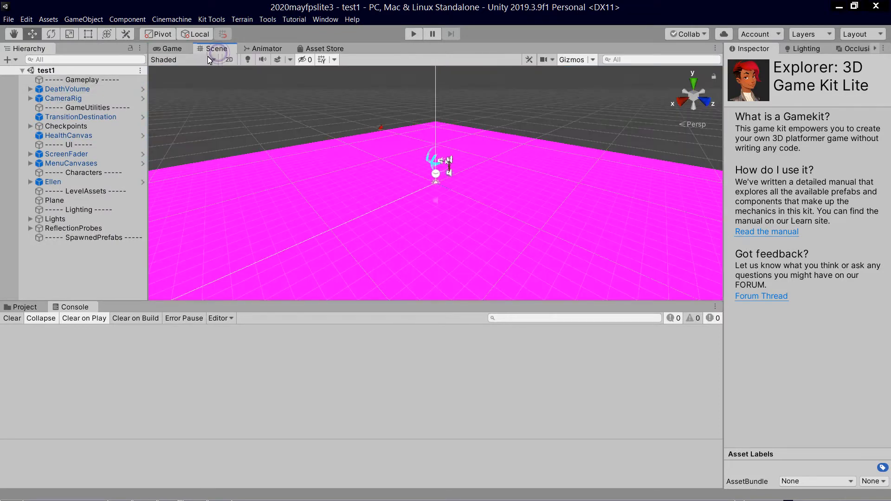
Playtest the test1 scene by running and jumping around the plane with the Ellen character, and quit through the pause menu.
click(415, 33)
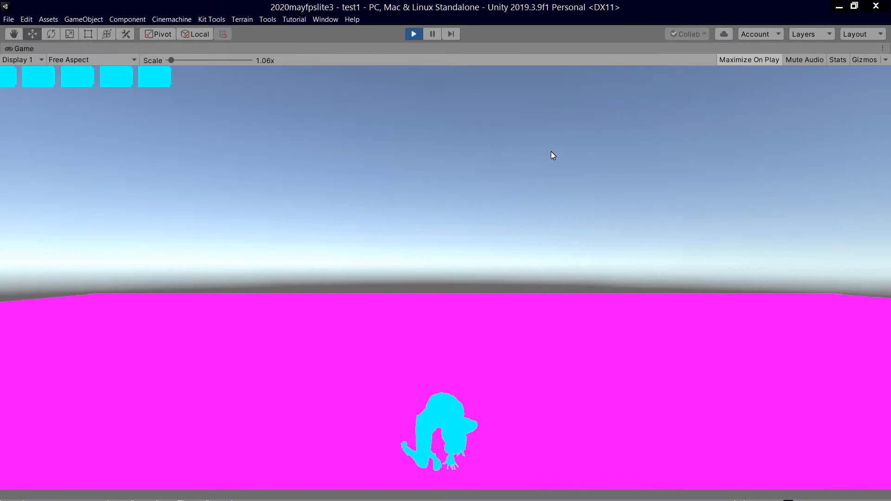
key(w)
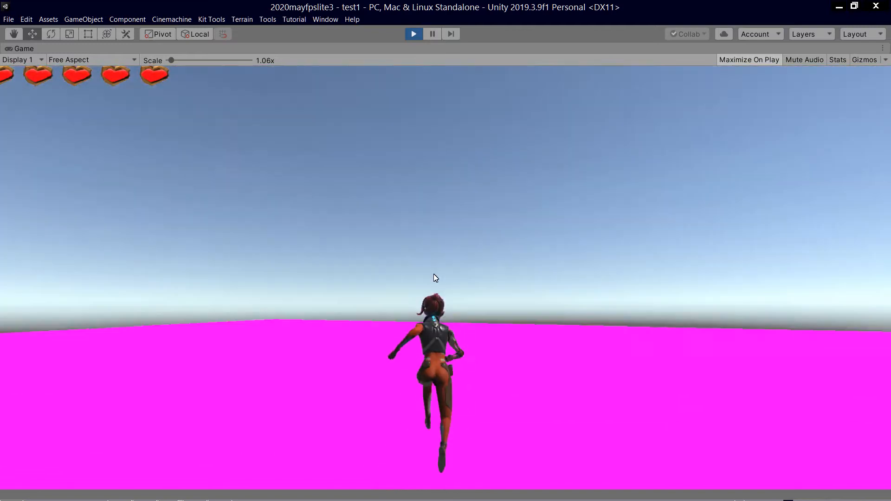
key(space)
key(w)
key(space)
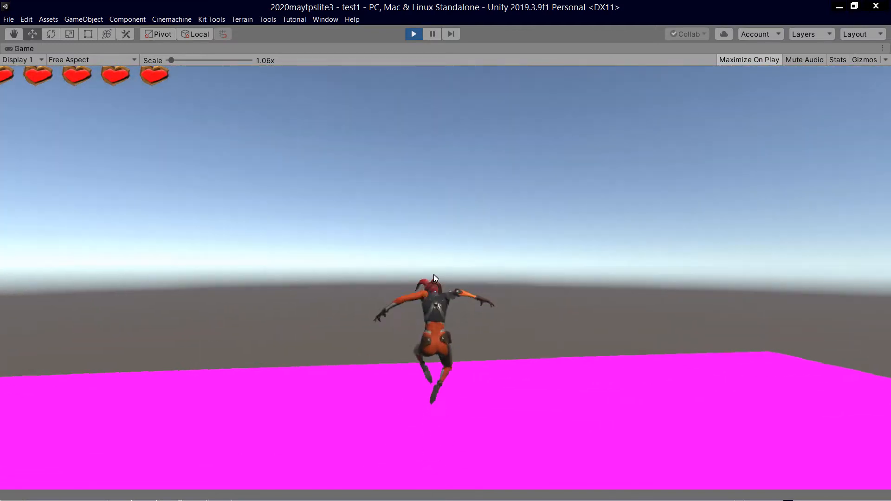
key(space)
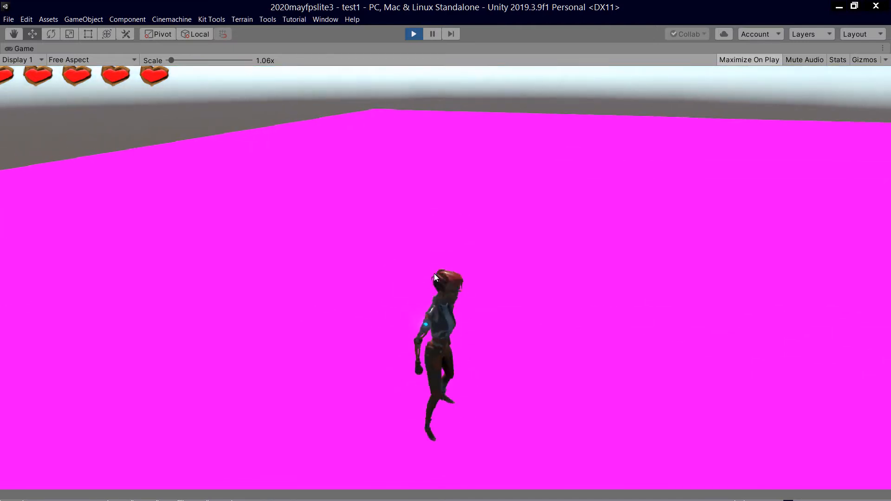
key(w)
key(d)
key(w)
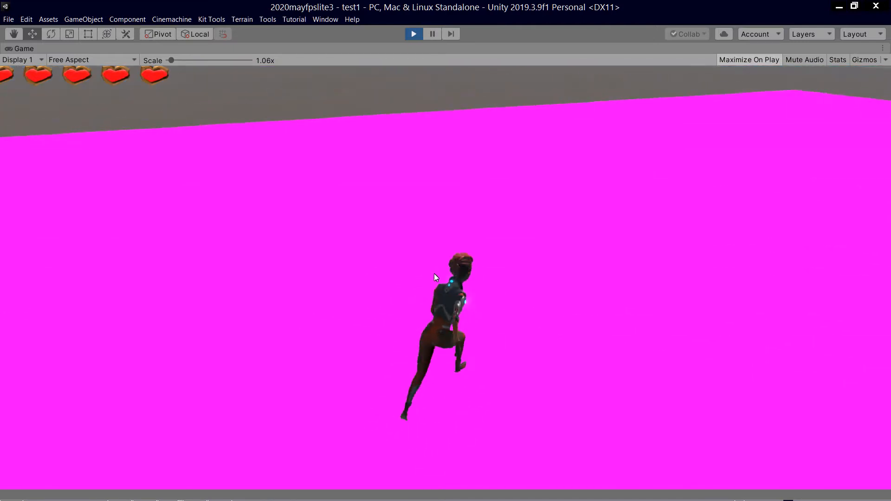
key(a)
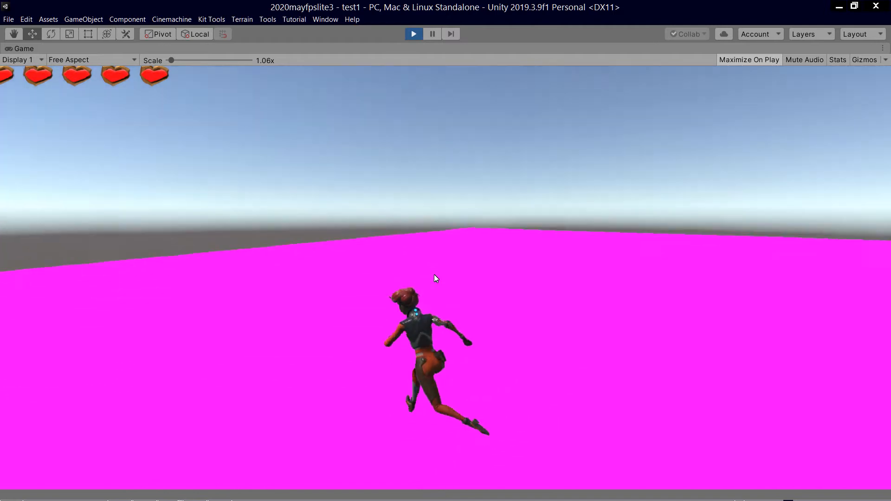
key(d)
key(w)
key(d)
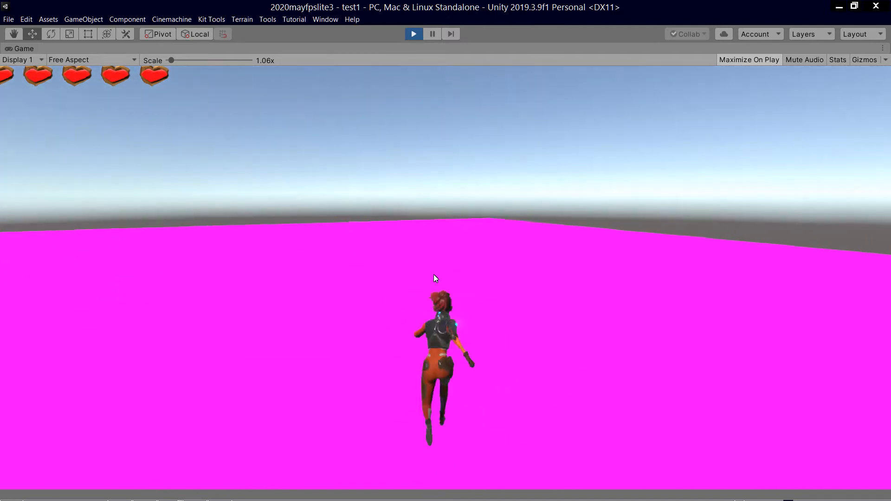
key(a)
key(Escape)
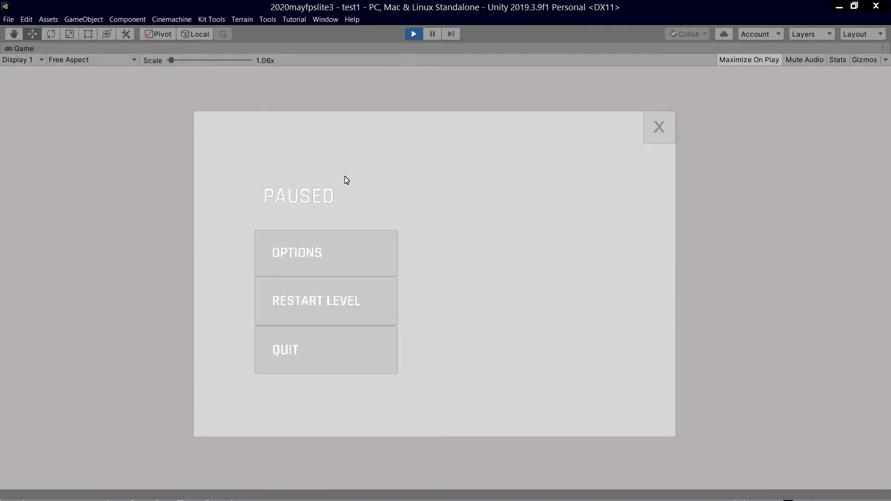
click(324, 353)
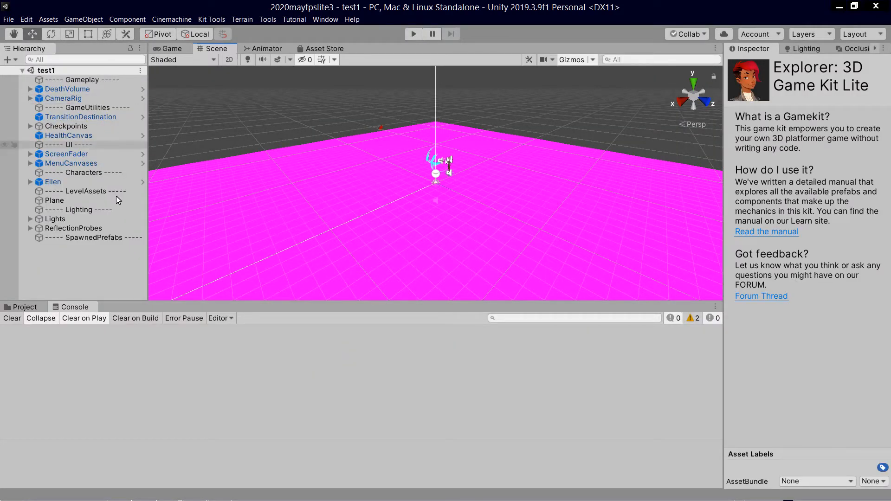
right_drag(533, 165, 449, 167)
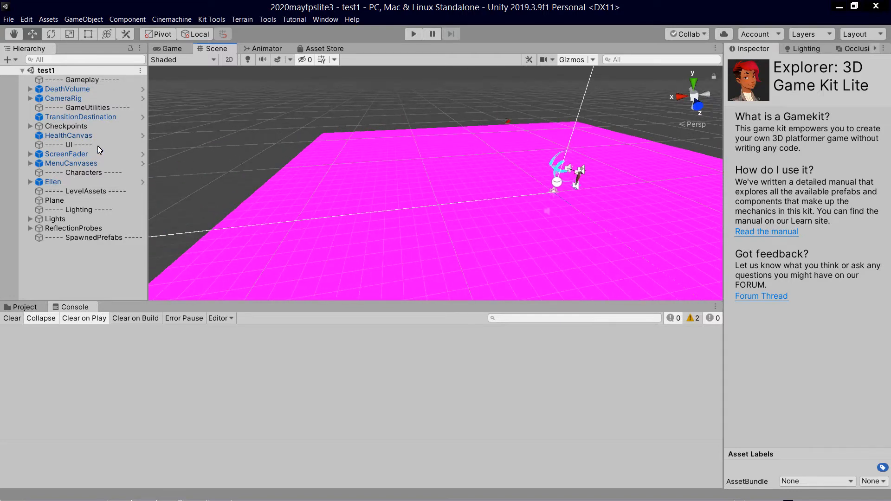
click(203, 21)
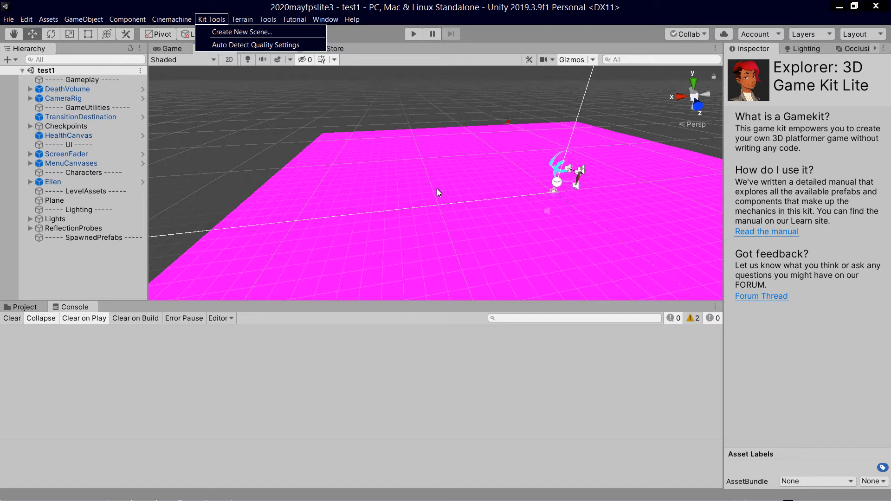
click(78, 264)
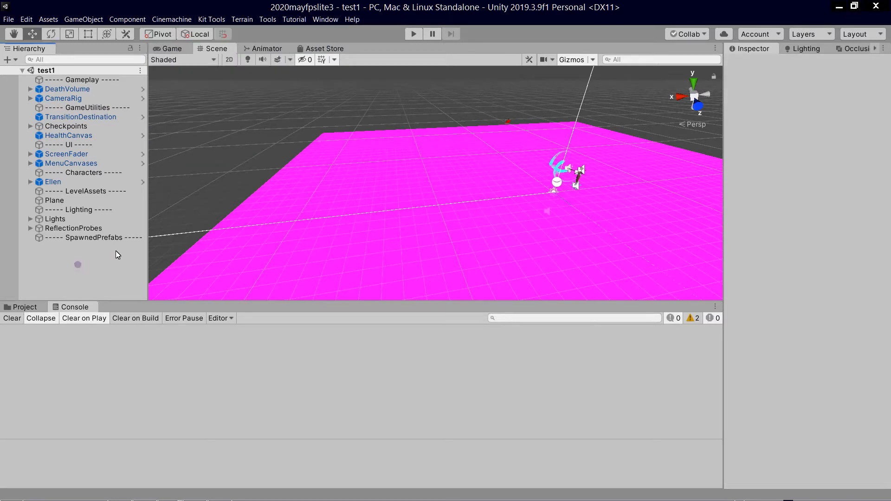
scroll(416, 173, down, 3)
scroll(416, 173, up, 8)
middle_drag(457, 163, 311, 206)
alt+drag(311, 206, 403, 180)
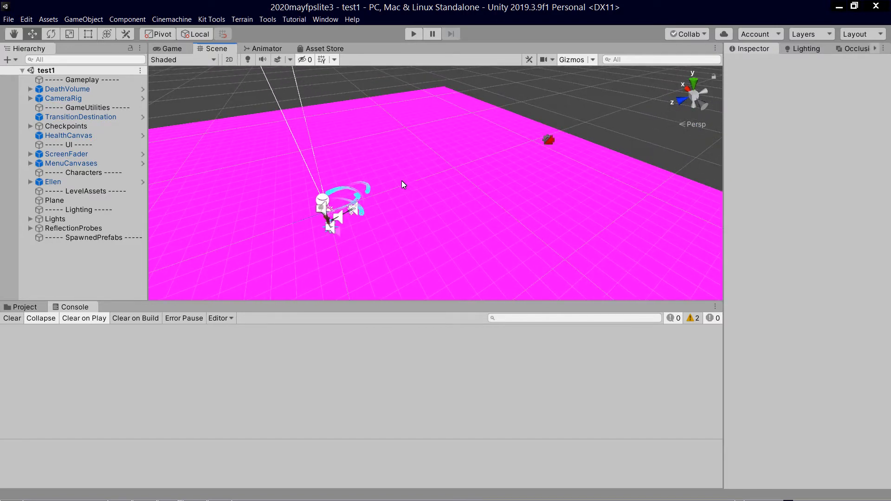
Show the contents of the Prefabs folder inside 3DGamekitLite.
click(24, 307)
scroll(65, 369, up, 4)
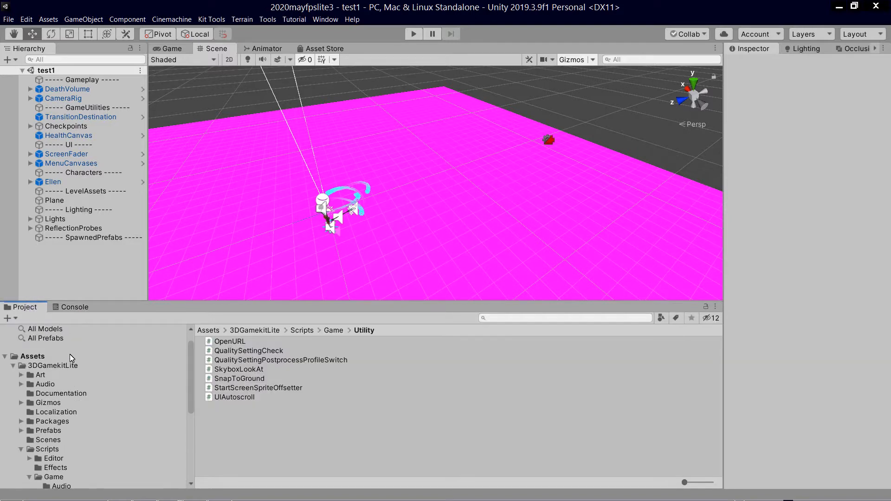
click(49, 431)
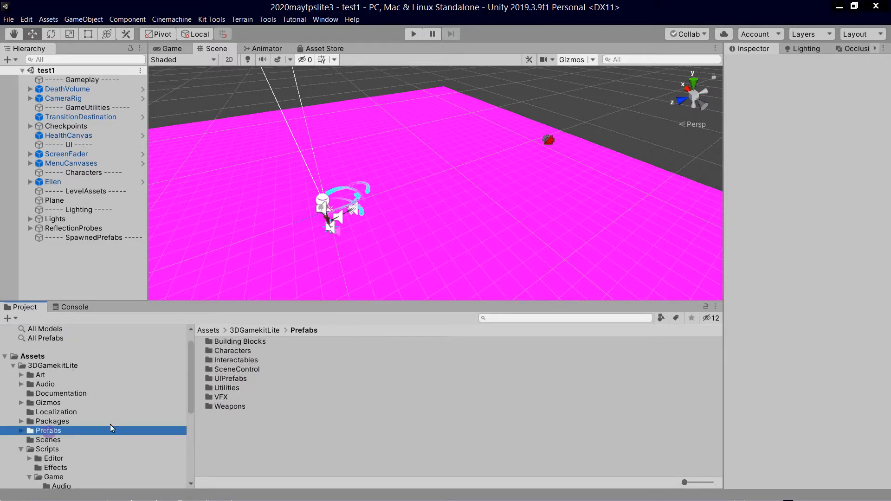
right_click(57, 430)
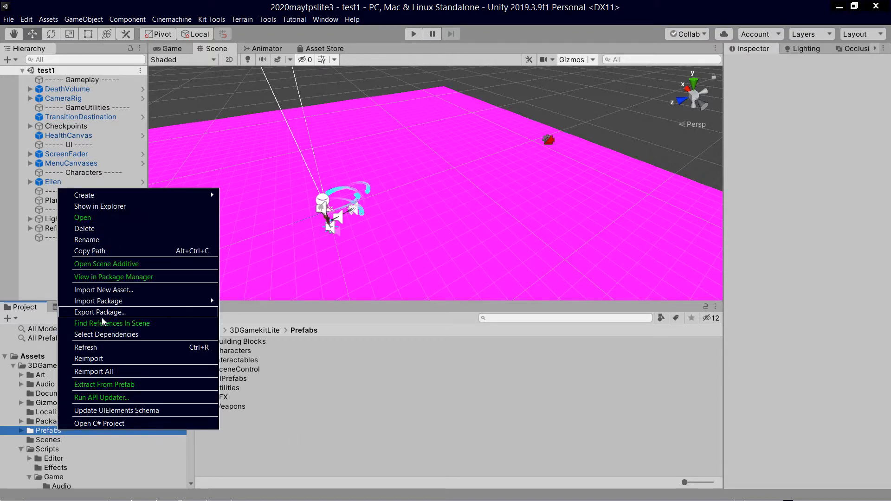
click(424, 410)
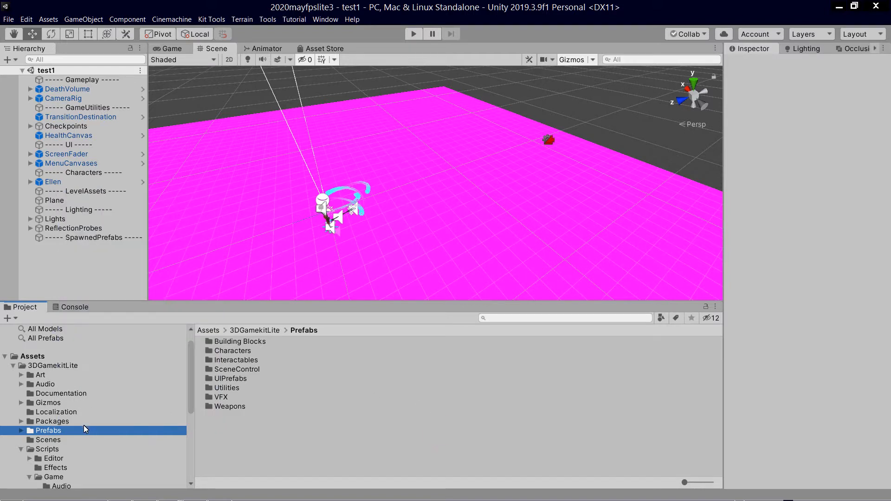
right_drag(411, 189, 387, 174)
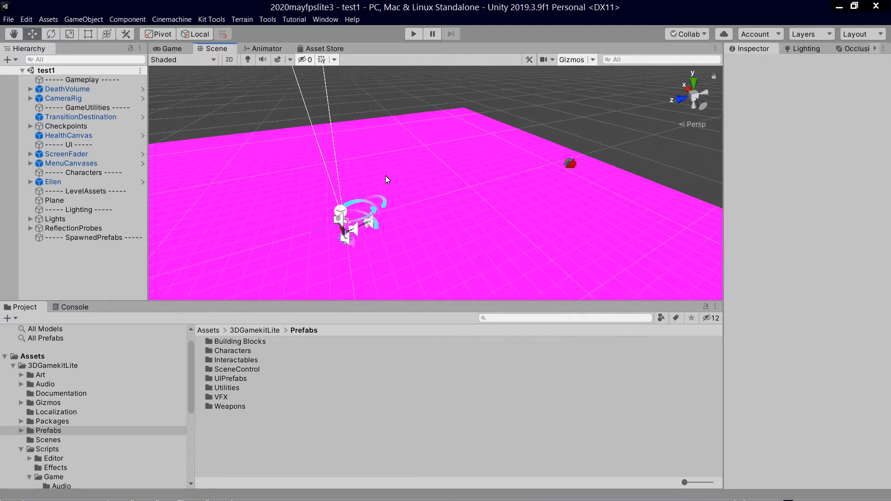
right_drag(413, 170, 338, 238)
scroll(552, 191, down, 6)
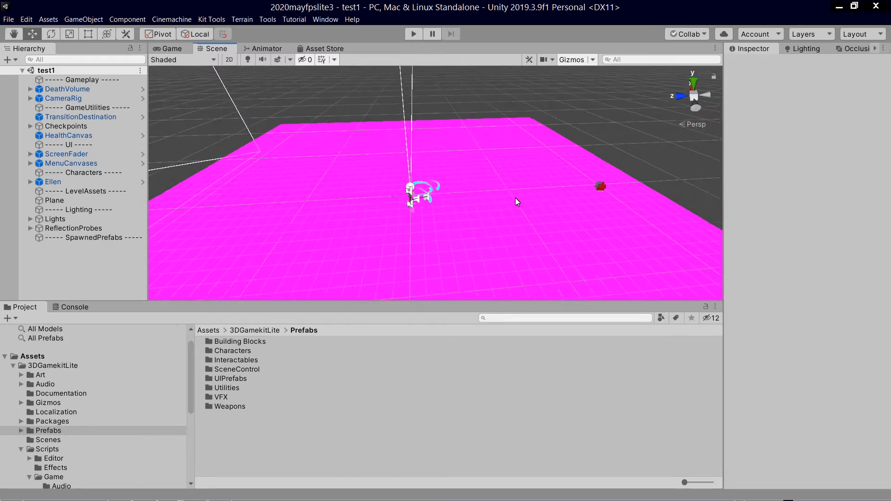
right_drag(489, 191, 323, 234)
mouse_move(381, 187)
middle_down()
mouse_move(598, 112)
mouse_move(383, 191)
middle_up()
scroll(394, 208, down, 3)
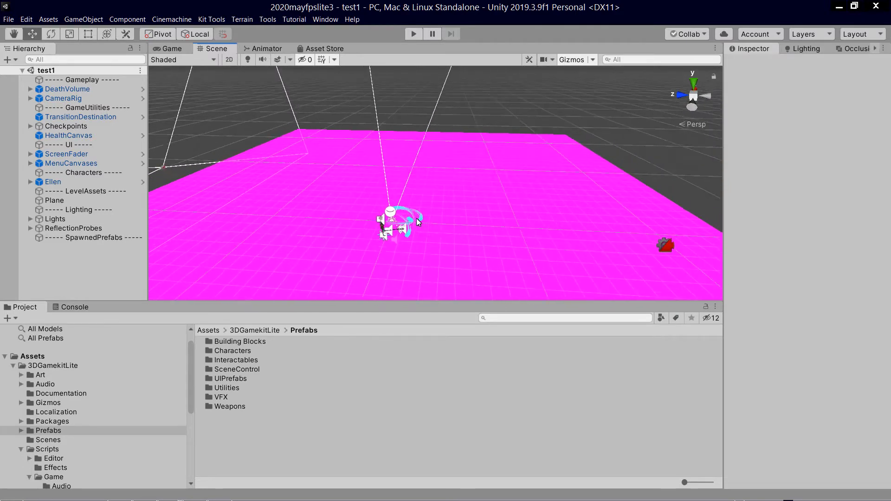
Place the MovingPlatform prefab from the Interactables folder on the plane near Ellen.
scroll(437, 211, up, 4)
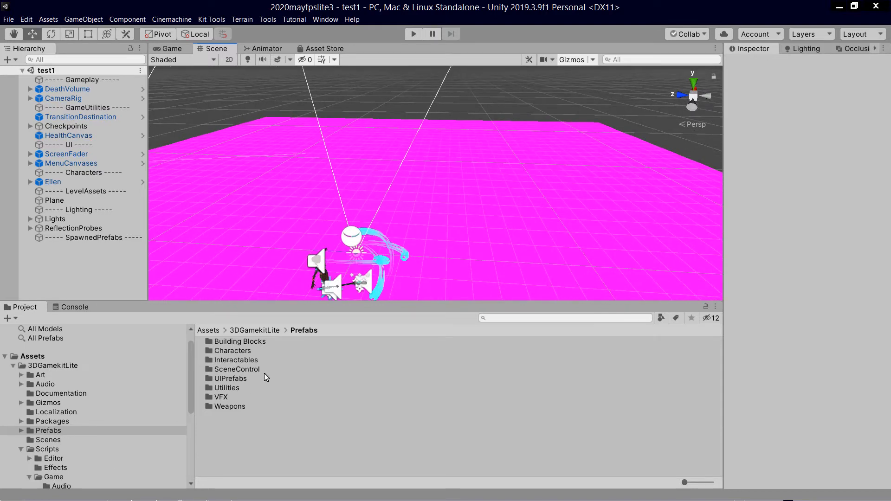
double_click(231, 360)
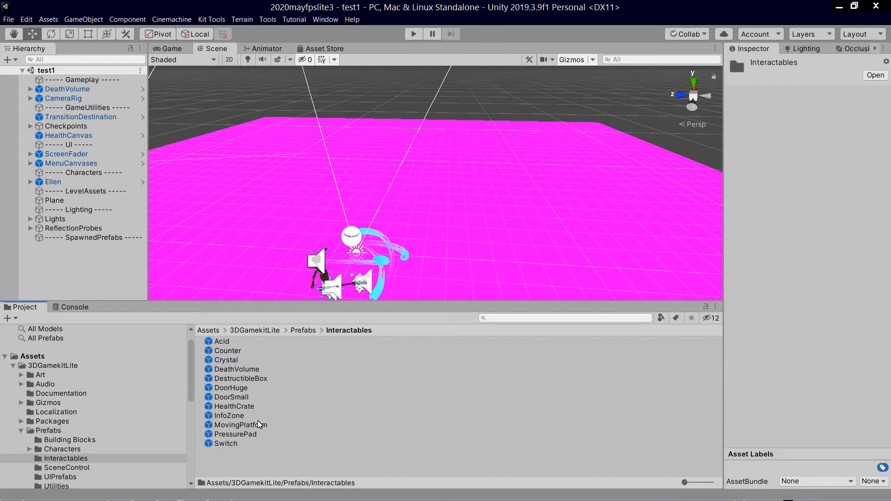
click(242, 425)
drag(349, 324, 451, 188)
Move the platform's End point to about Y 3.9, Z 15.3 and enable Activate on its Simple Translator.
drag(339, 186, 198, 169)
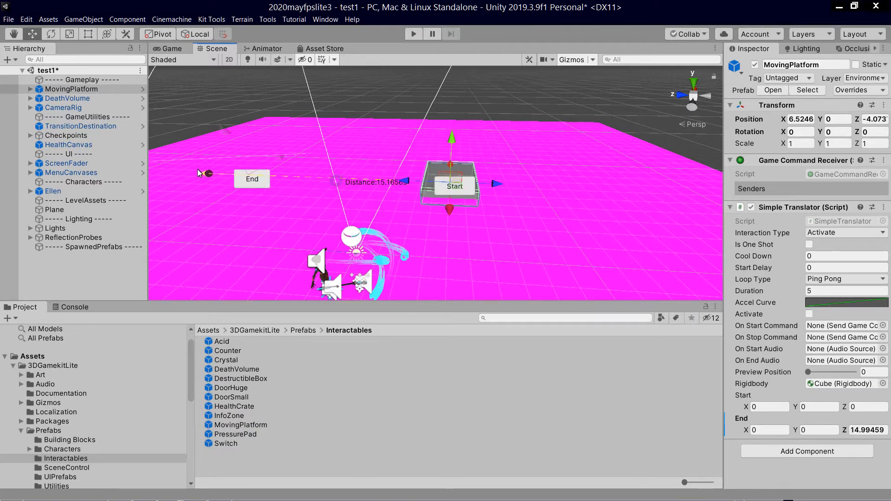
drag(224, 137, 198, 90)
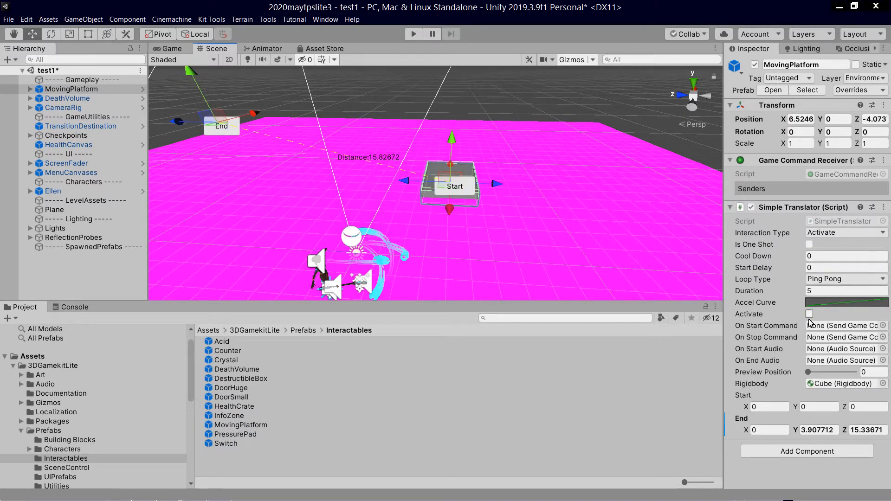
Run the test1 scene in play mode and jump Ellen onto the moving platform to ride it.
click(411, 35)
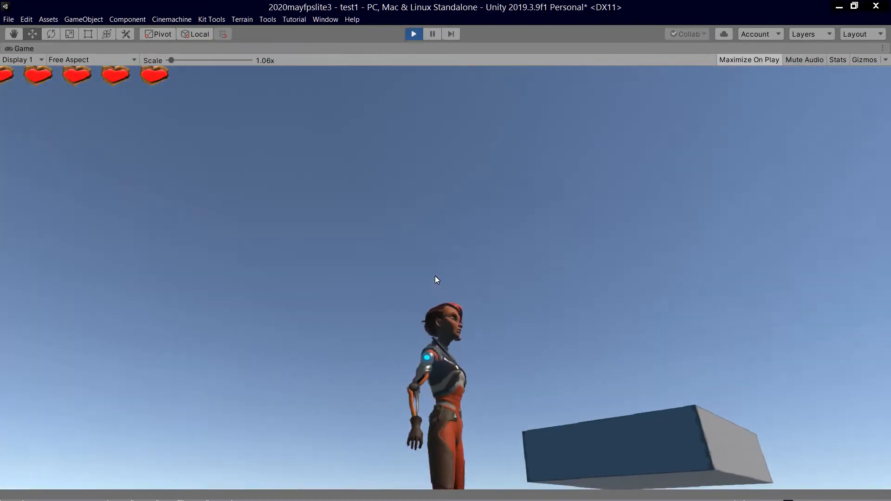
key(w)
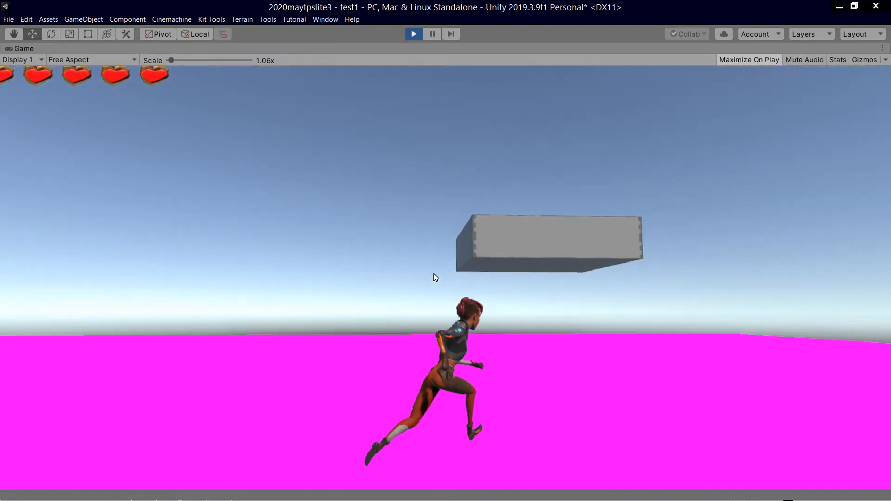
key(s)
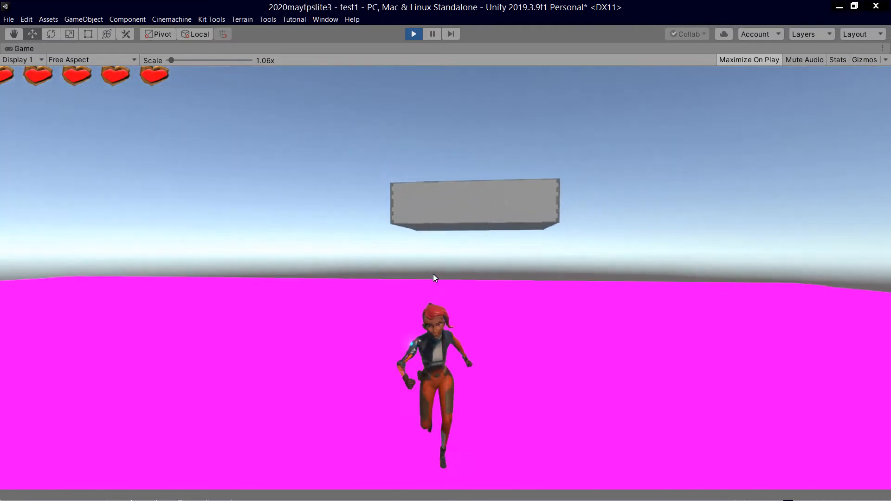
key(a)
key(w)
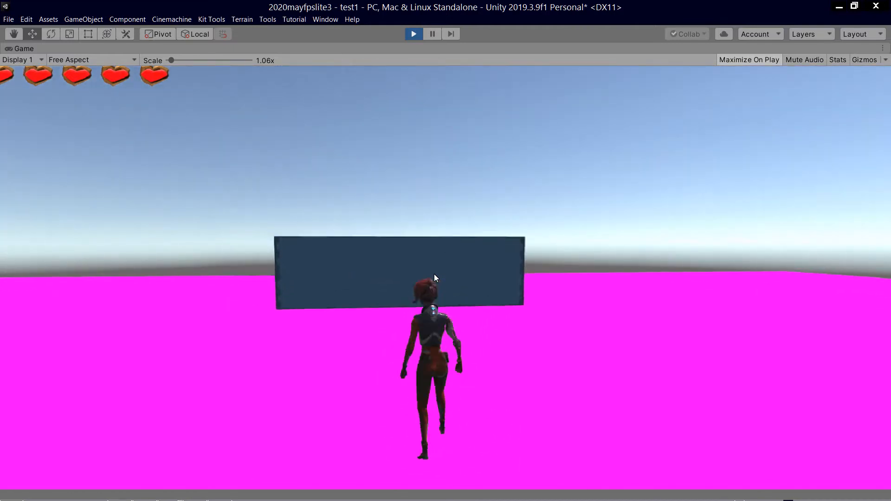
key(space)
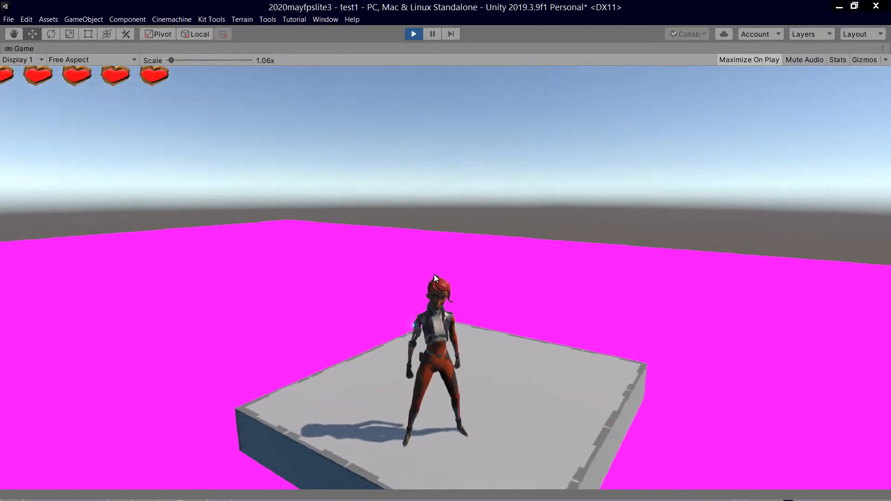
key(d)
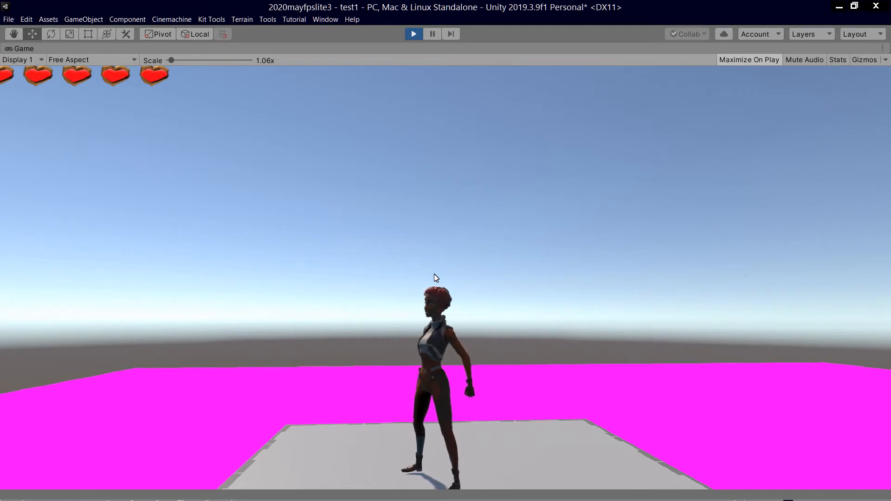
Jump Ellen off the platform, circle around on the plane and jump back onto the platform.
key(d)
key(space)
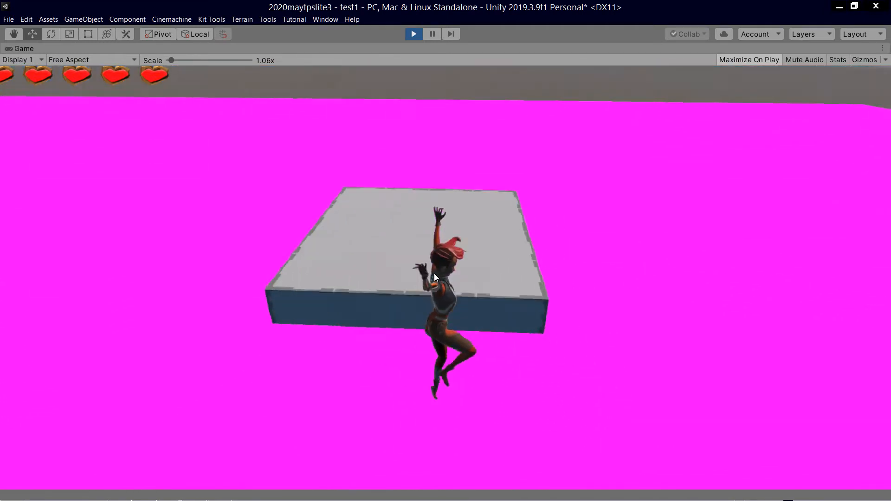
key(s)
key(d)
key(space)
key(a)
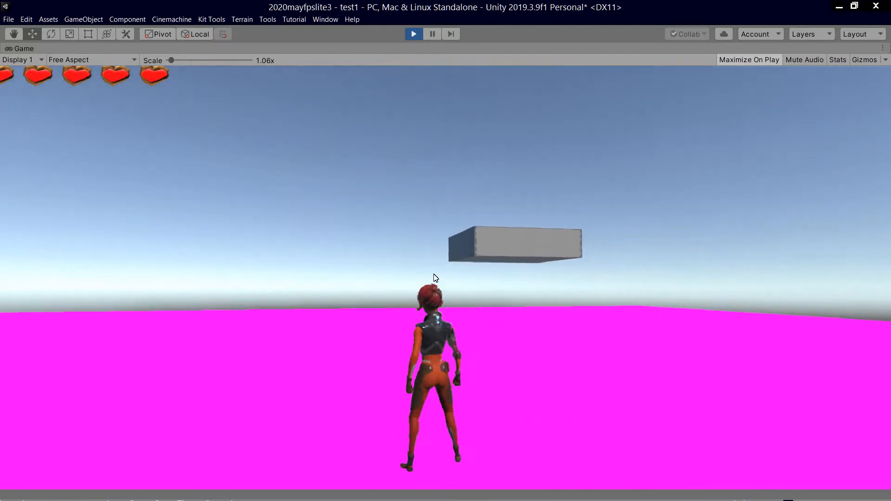
key(d)
key(s)
key(a)
key(w)
key(space)
key(space)
key(a)
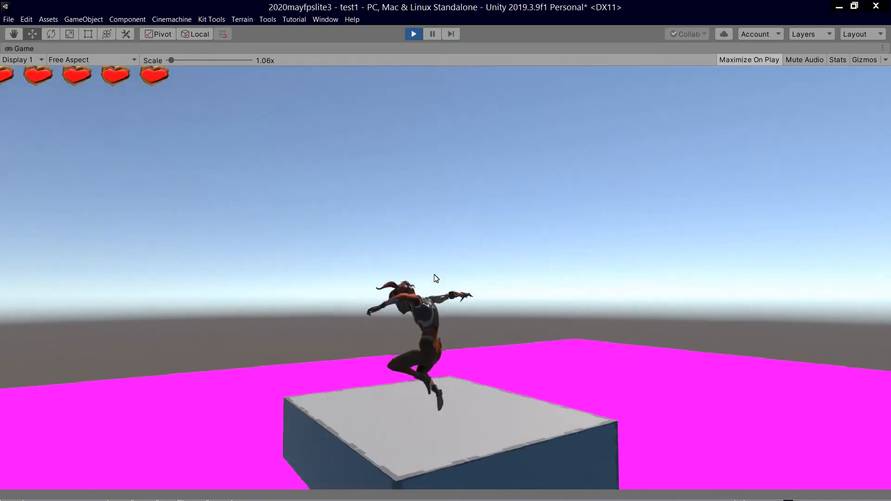
Run Ellen around the plane near the moving platform and quit the playtest through the pause menu.
key(s)
key(d)
key(w)
key(d)
key(w)
key(a)
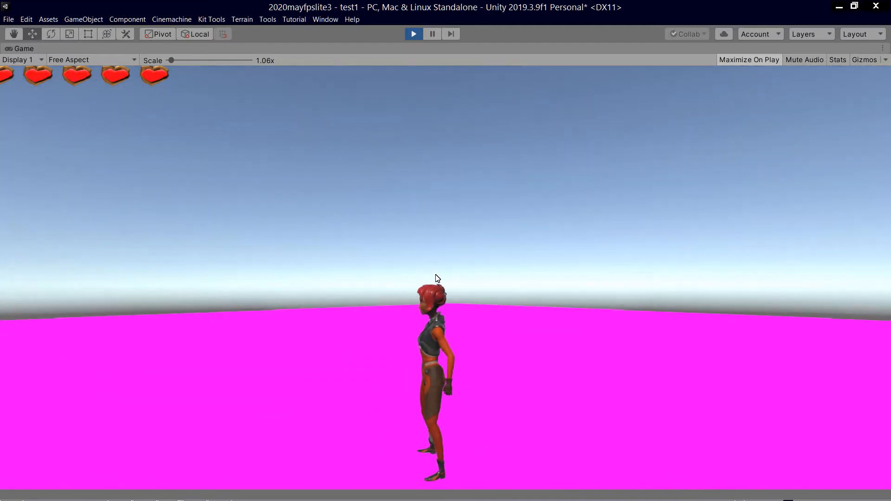
click(433, 274)
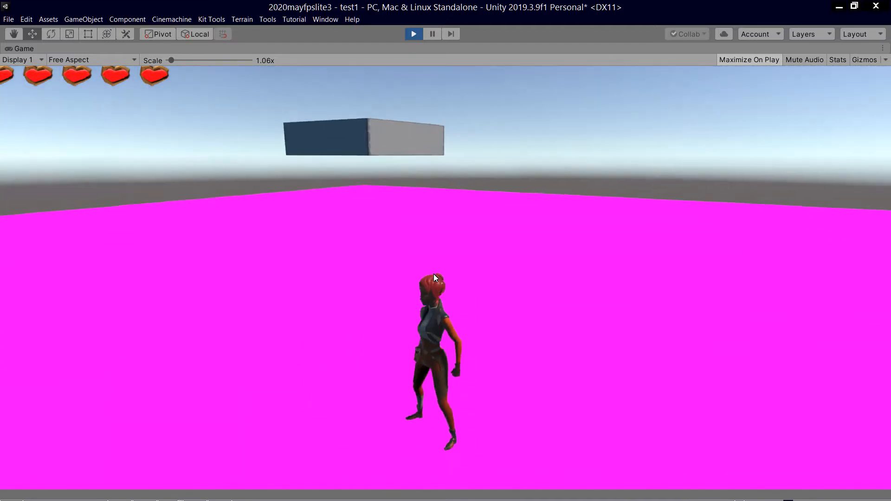
click(433, 273)
click(434, 274)
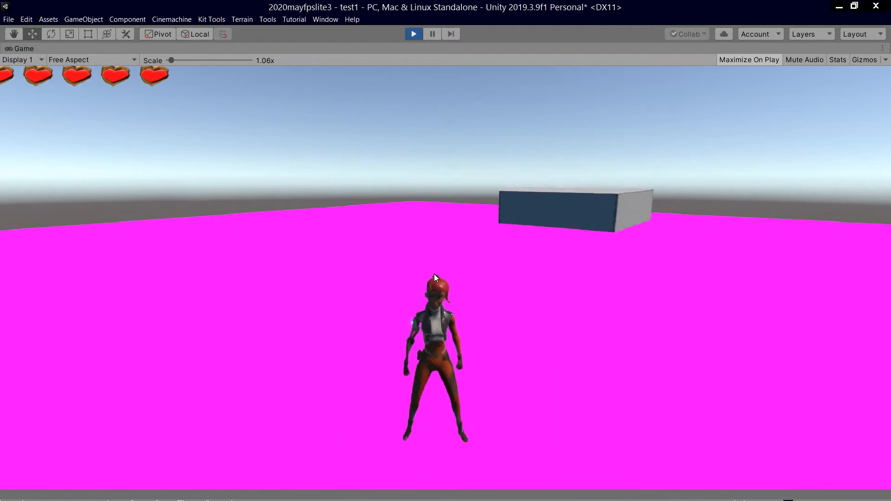
key(d)
key(Escape)
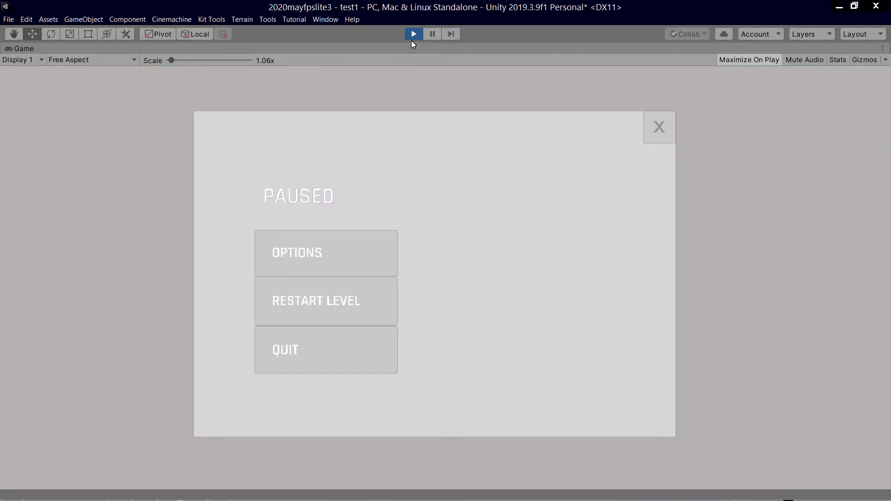
click(325, 351)
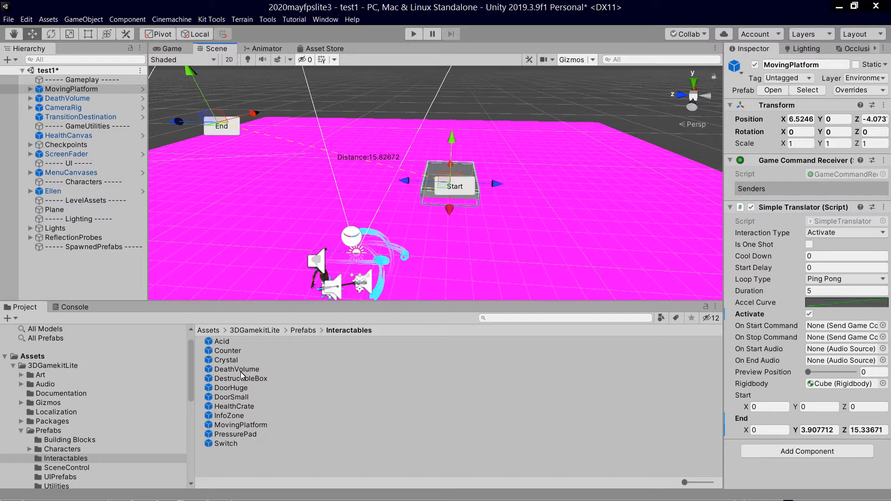
Switch to the 2020mayinvectortest2 Unity project and show the Prefabs folder of Invector-3rdPersonController_LITE.
scroll(475, 174, down, 10)
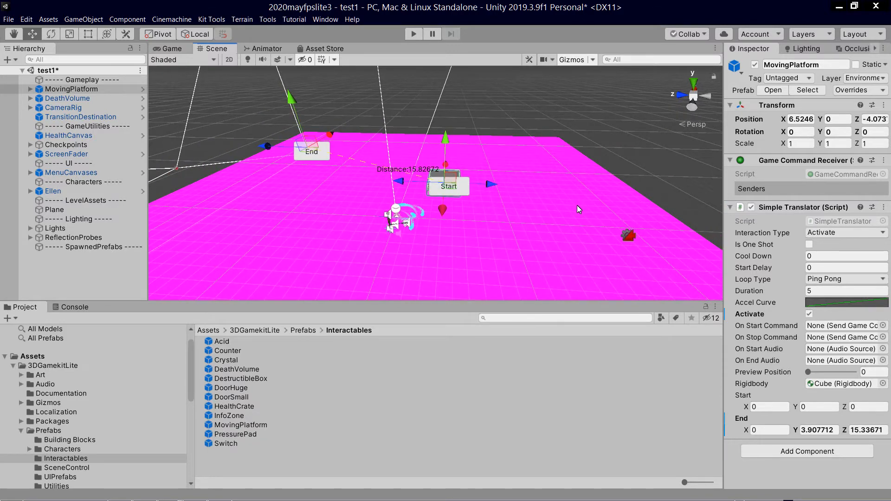
middle_drag(577, 205, 547, 215)
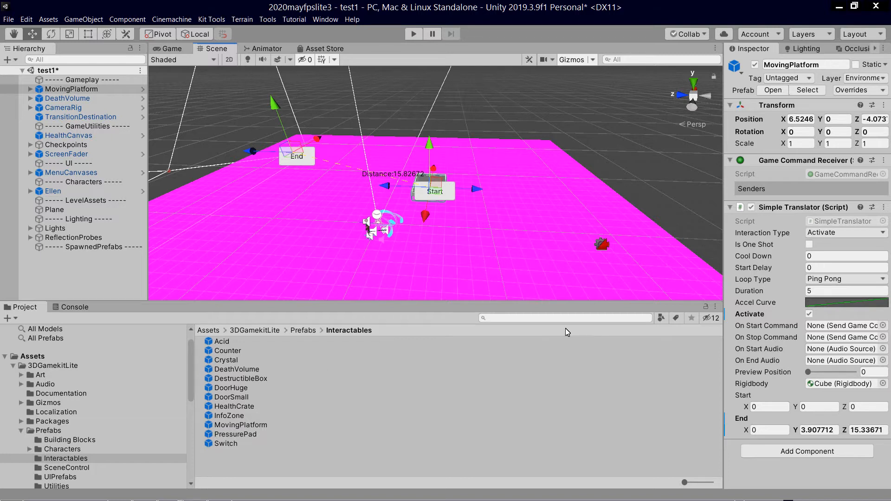
key(alt+Tab)
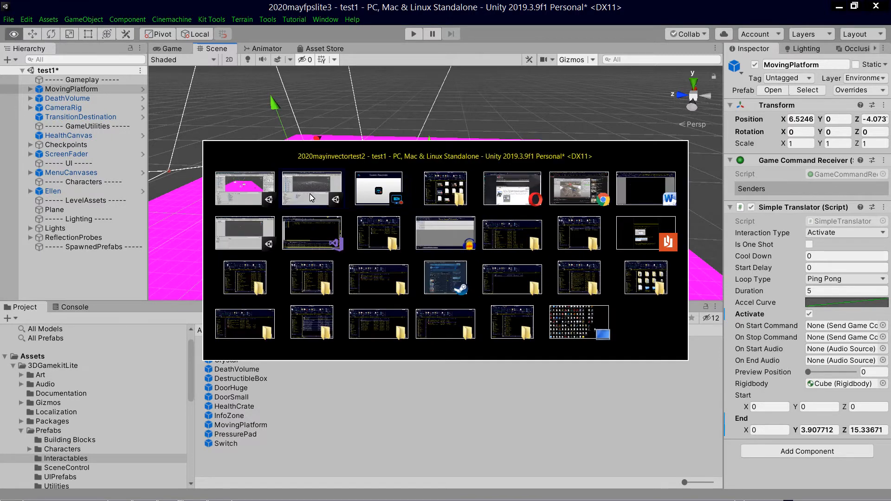
click(307, 188)
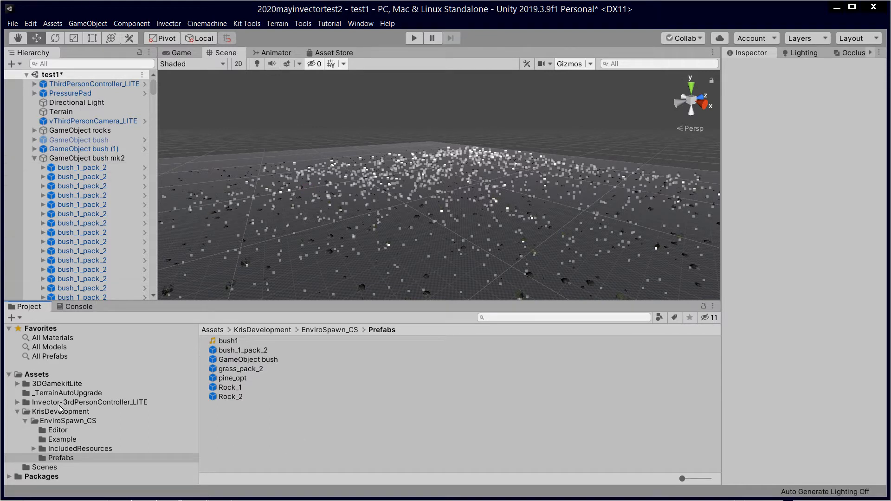
click(55, 384)
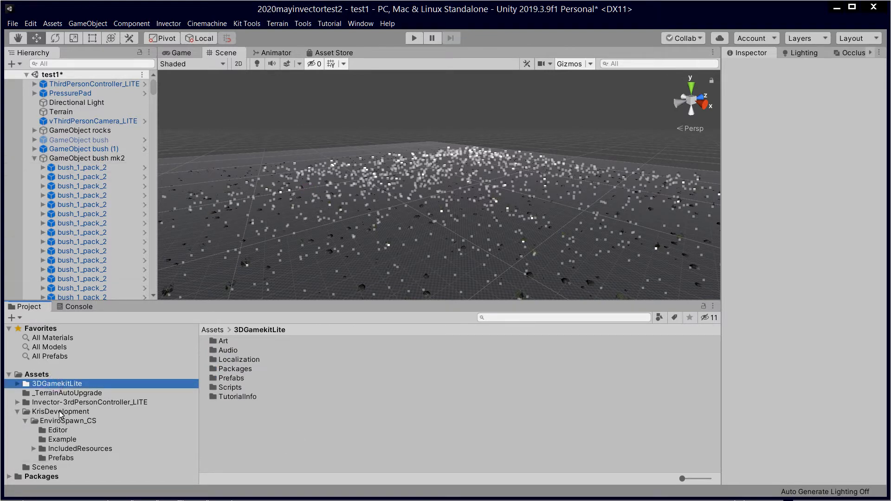
click(80, 402)
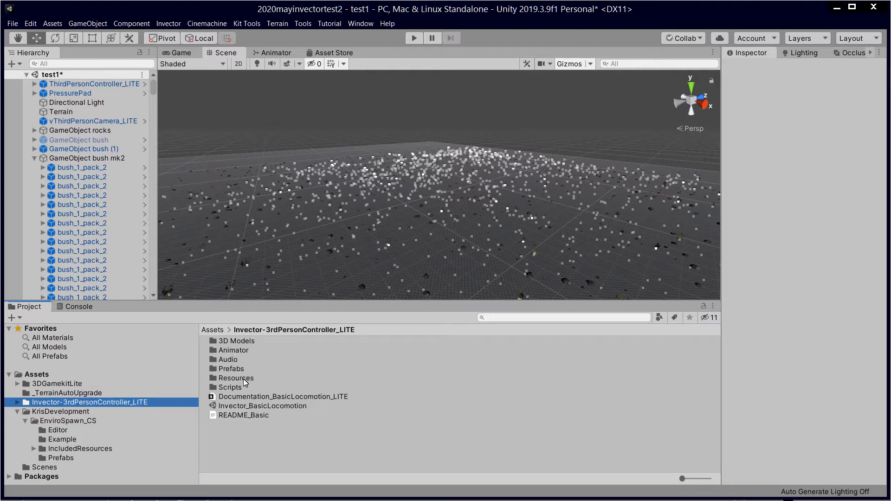
double_click(234, 369)
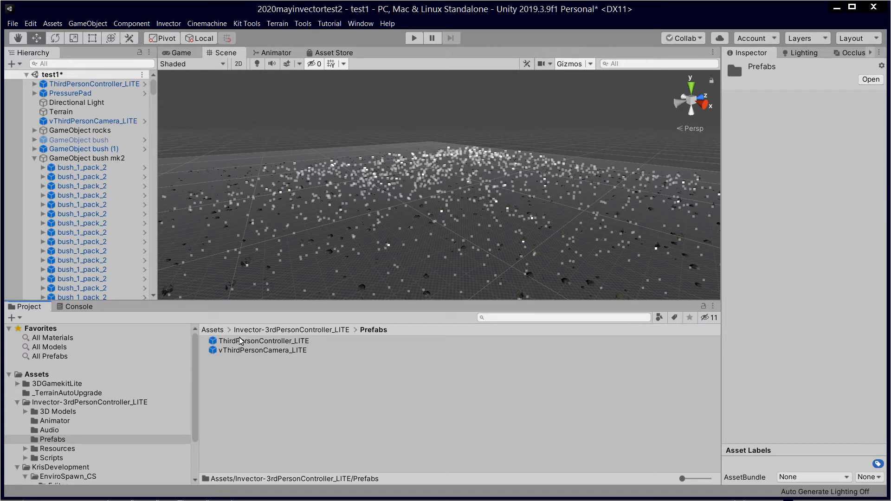
Examine the movement and airborne settings of the ThirdPersonController_LITE object in the scene.
click(84, 86)
click(85, 96)
click(89, 84)
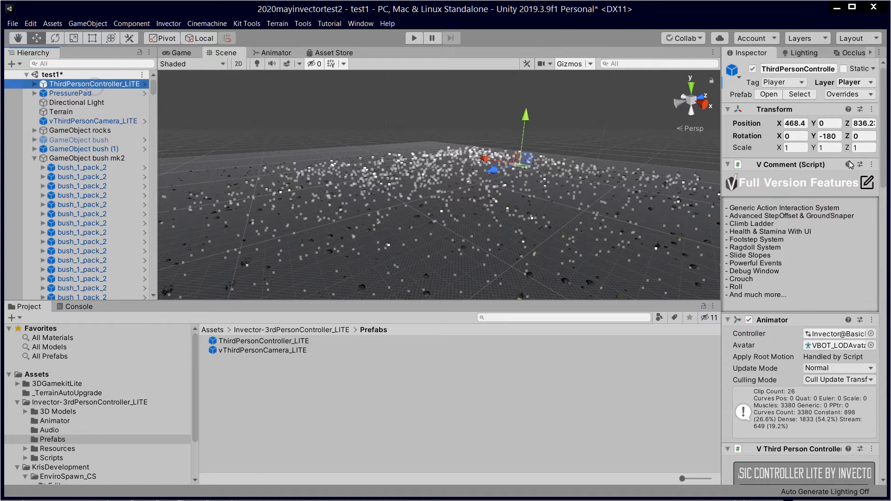
scroll(805, 266, down, 3)
scroll(805, 266, down, 8)
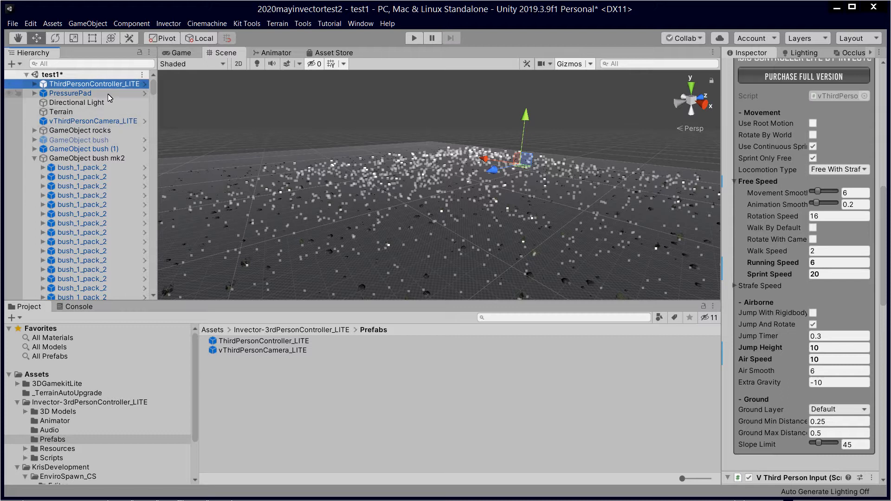
click(327, 425)
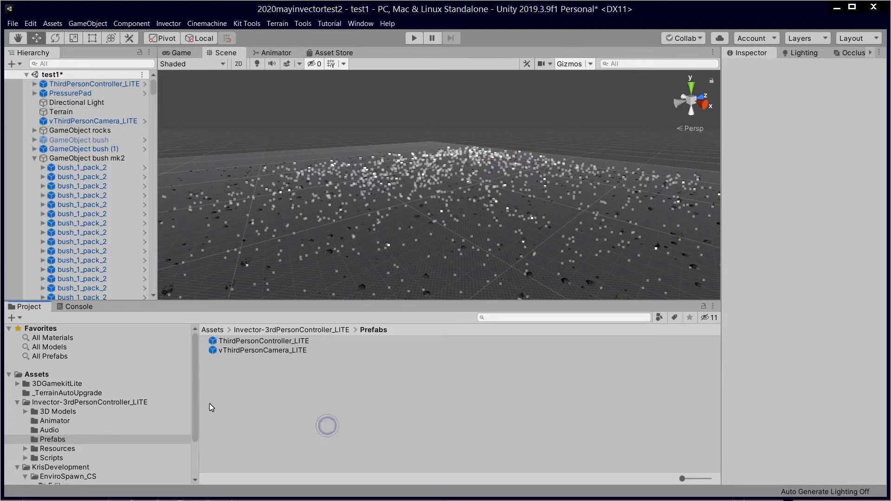
Show the 3DGamekitLite folder's contents, and inspect the GameObject rocks and GameObject bush mk2 groups on the terrain.
click(63, 384)
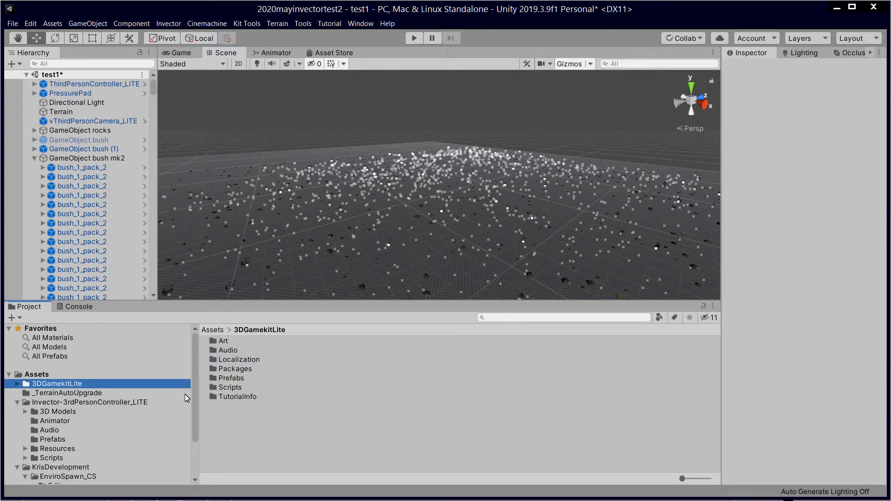
click(82, 170)
click(99, 131)
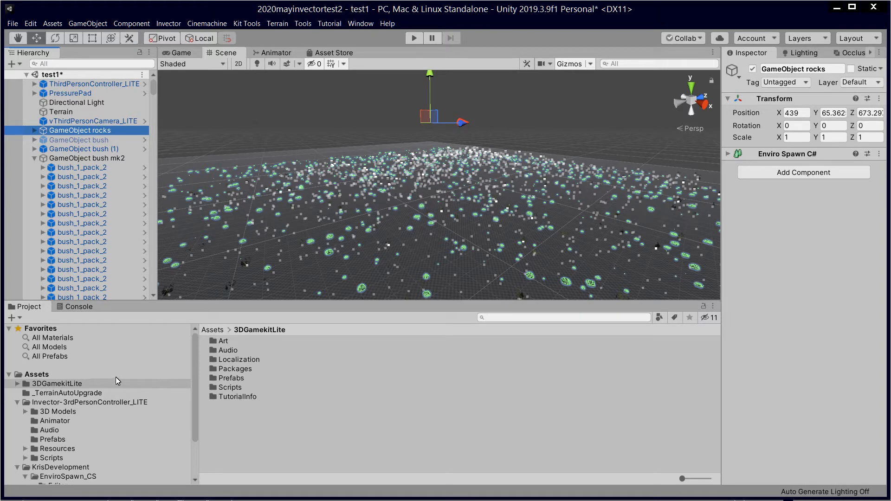
scroll(114, 395, down, 3)
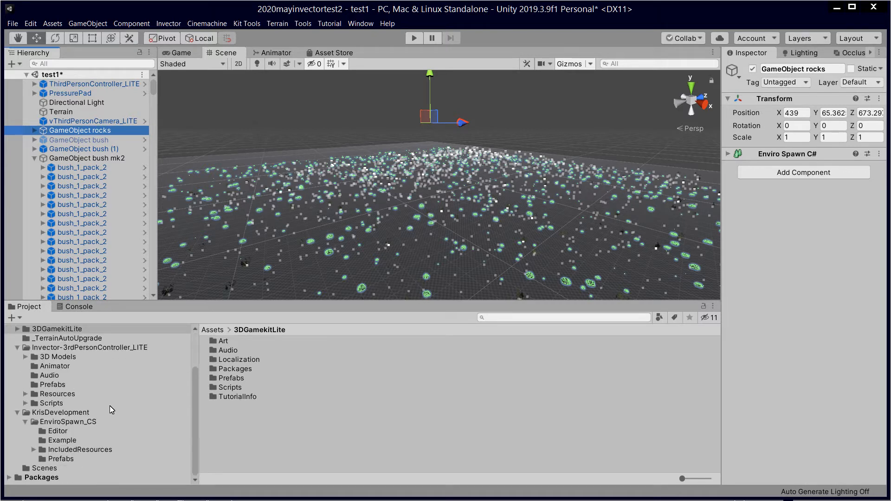
click(83, 158)
scroll(467, 222, down, 5)
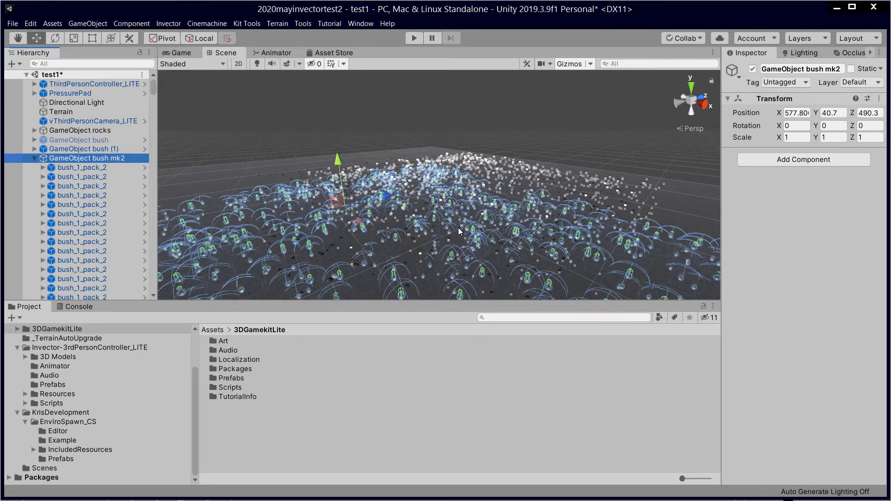
middle_drag(456, 222, 492, 177)
scroll(84, 208, down, 5)
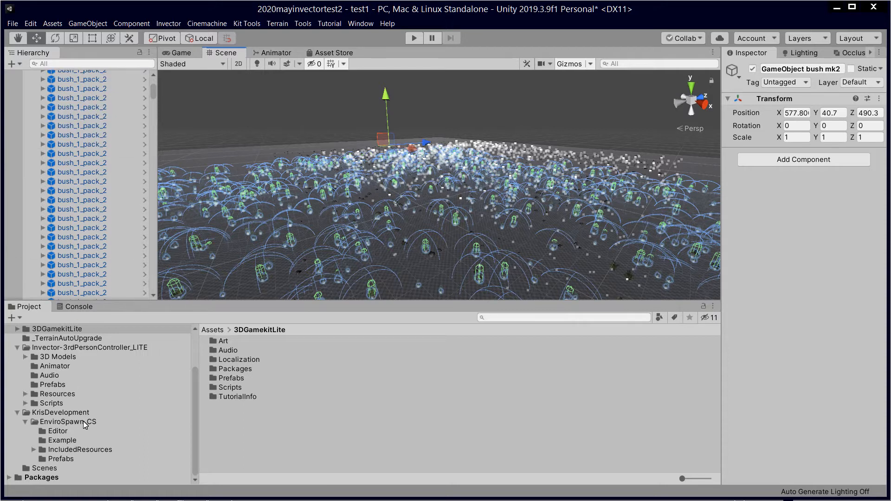
Open the EnviroSpawn_CS Prefabs folder and inspect the bush_1_pack_2 and pine_opt prefabs.
click(59, 459)
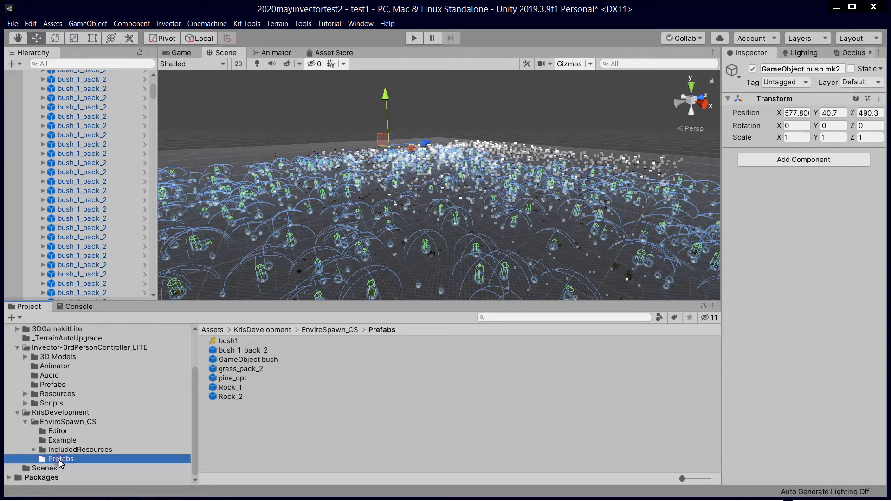
click(256, 348)
click(234, 380)
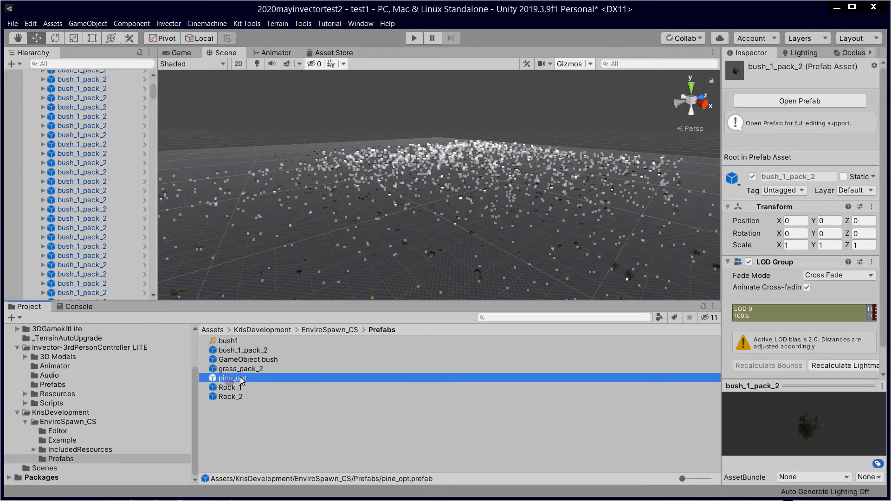
Inspect the GameObject bush prefab, the bush1 audio clip and the bush_1_pack_2 prefab in the EnviroSpawn_CS Prefabs folder.
click(247, 369)
click(261, 358)
click(259, 350)
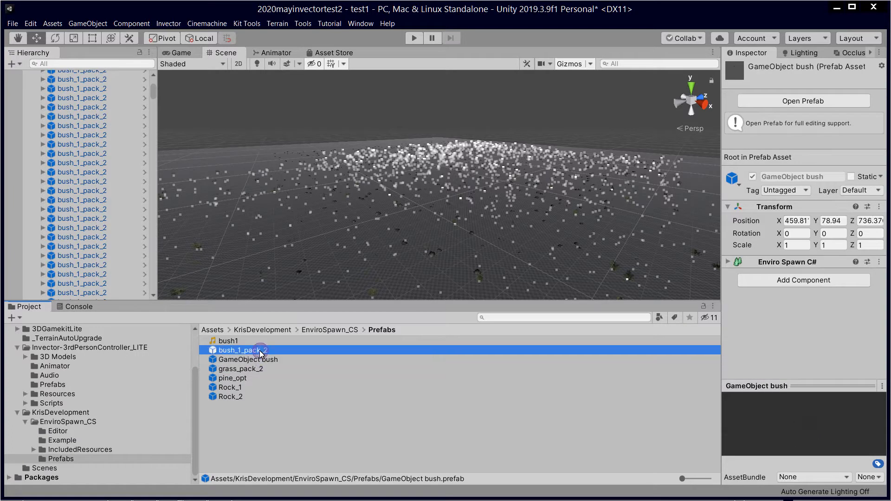
click(244, 342)
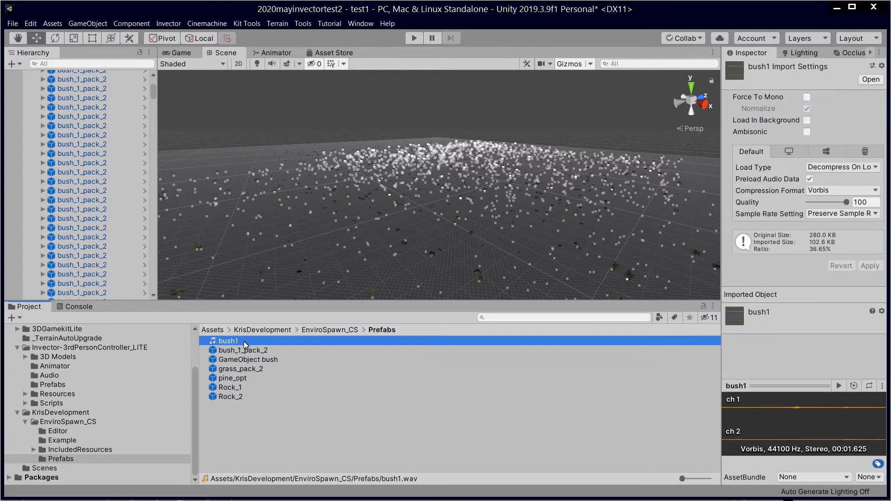
click(251, 351)
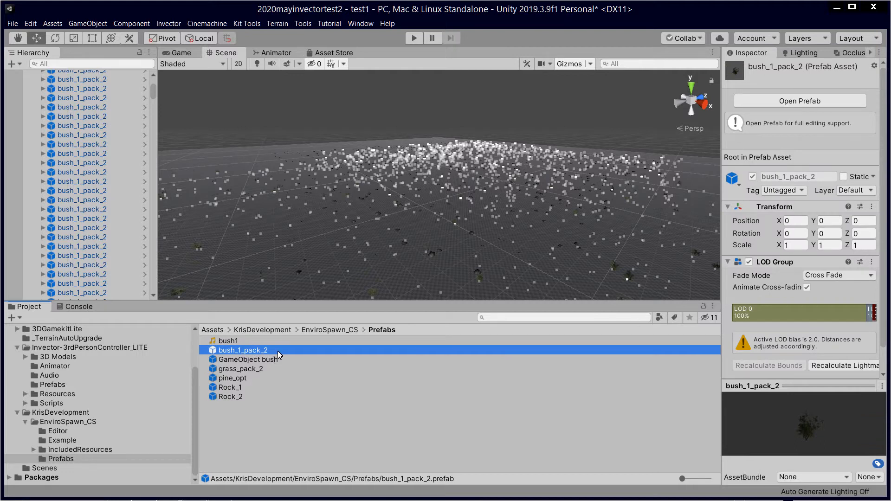
Switch to the Chrome browser, view the Freesound page for walking2.wav, and return to the Unity project.
key(alt+Tab)
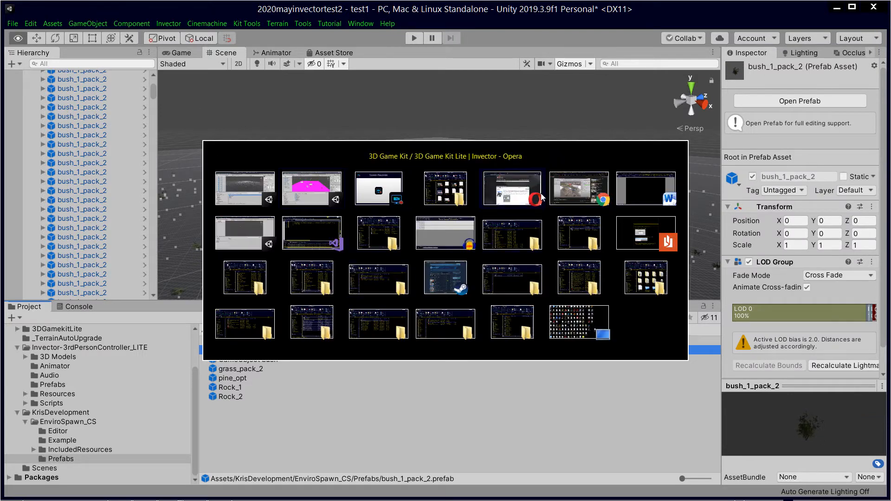
click(565, 189)
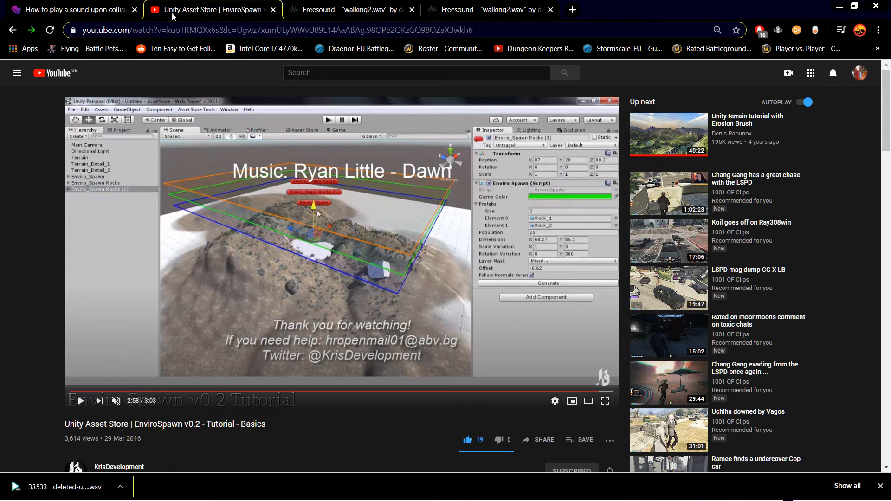
click(375, 10)
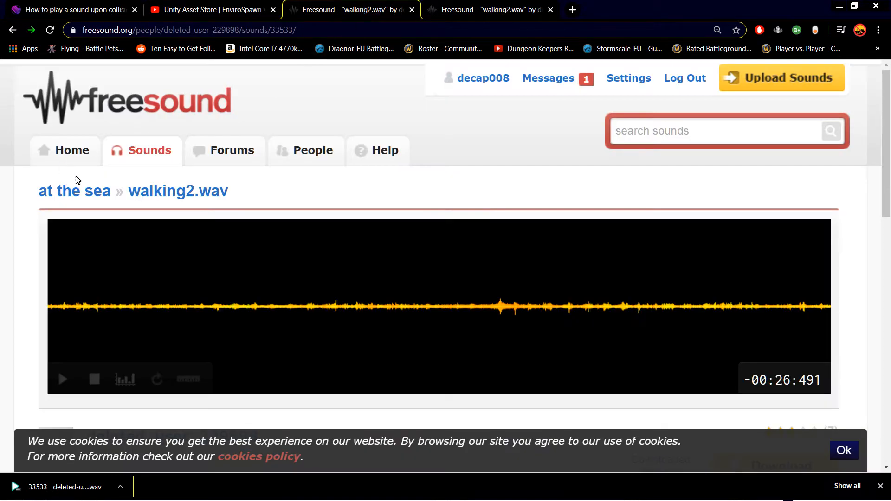
scroll(221, 354, down, 3)
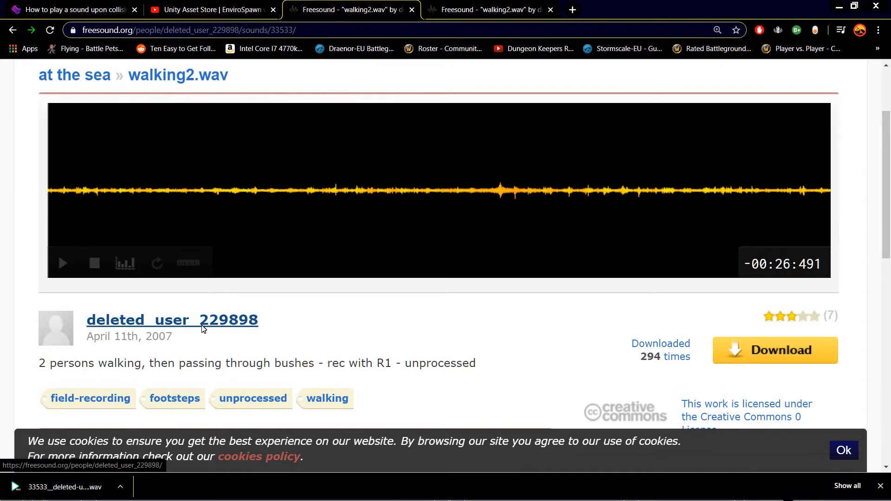
scroll(388, 244, up, 3)
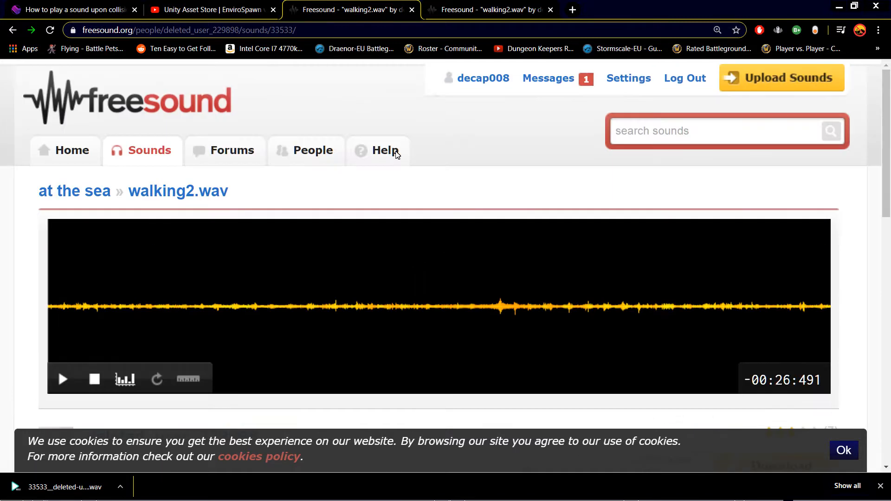
click(839, 7)
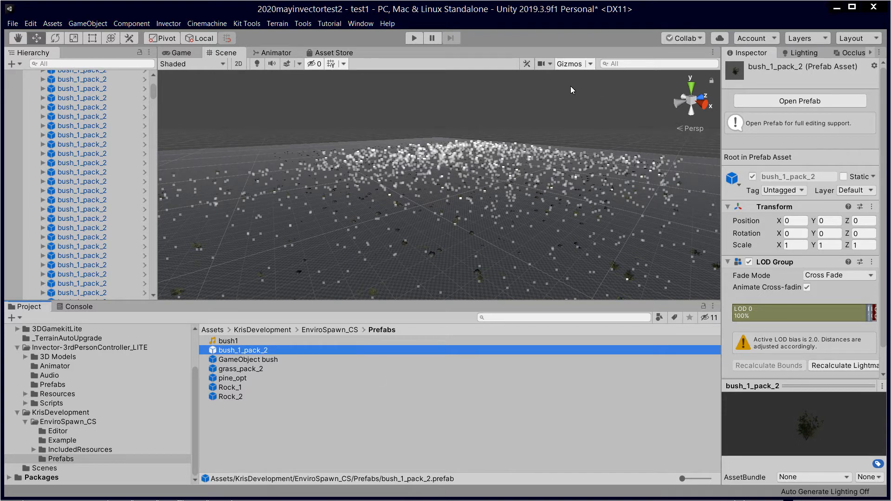
Preview the bush1 audio clip, and open the bush_1_pack_2 prefab with its child mesh object selected.
click(225, 342)
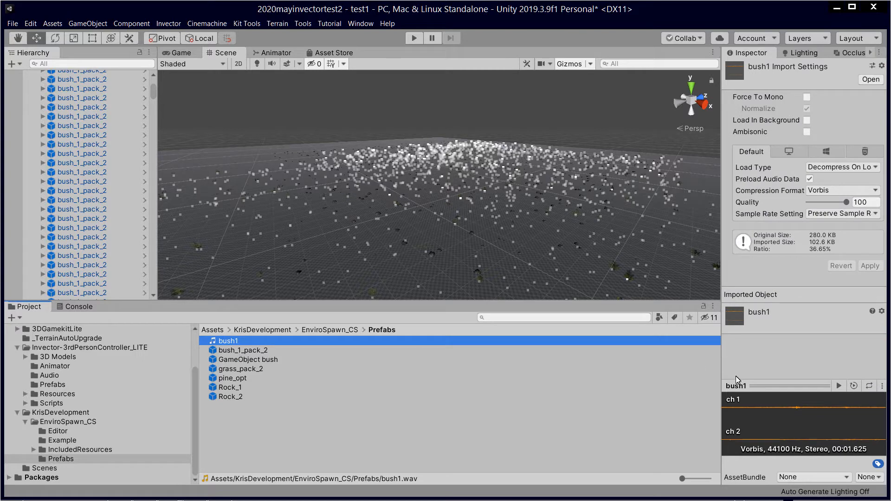
click(837, 386)
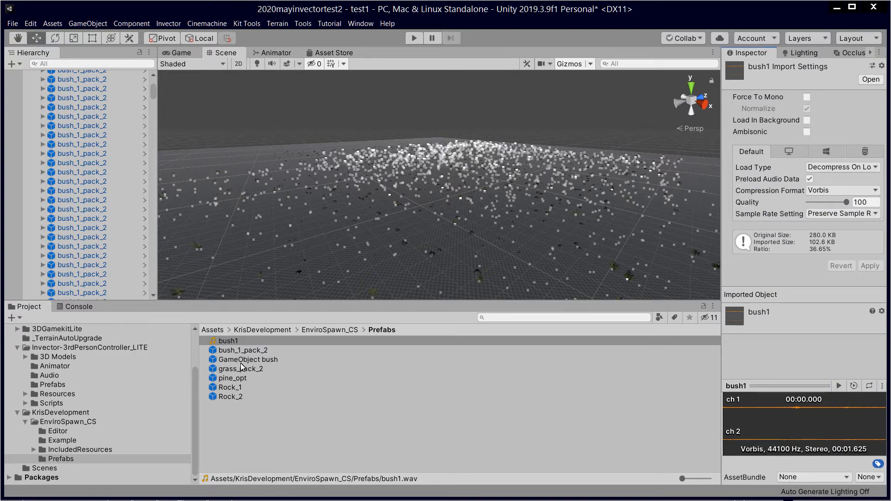
click(248, 351)
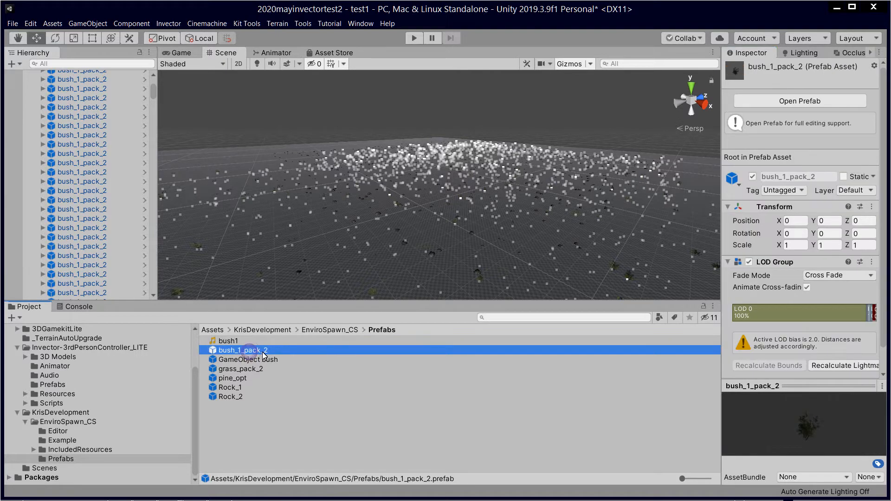
double_click(263, 353)
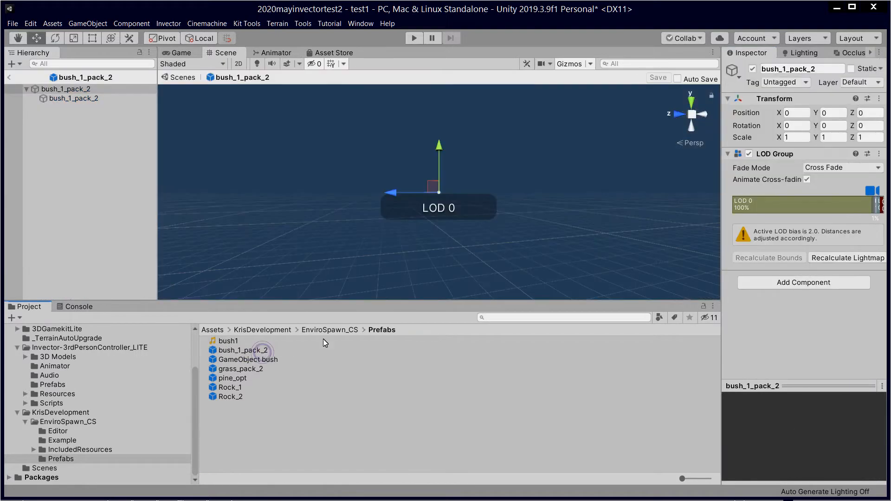
click(58, 89)
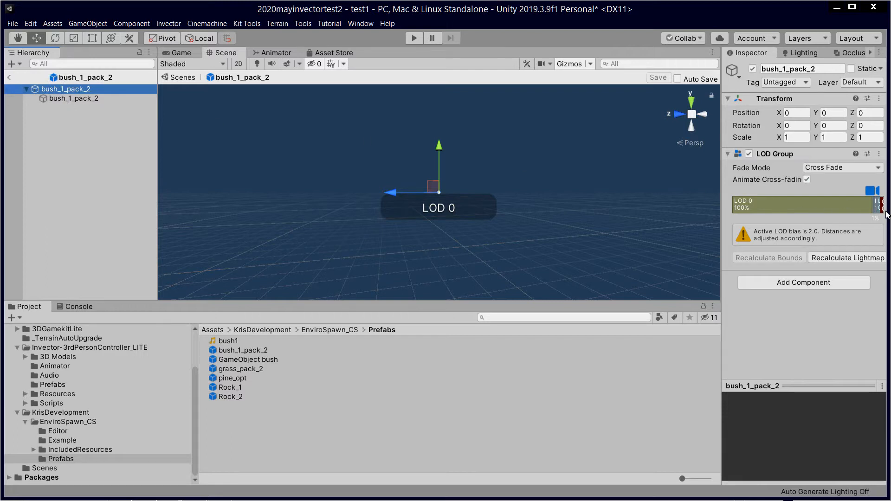
click(74, 98)
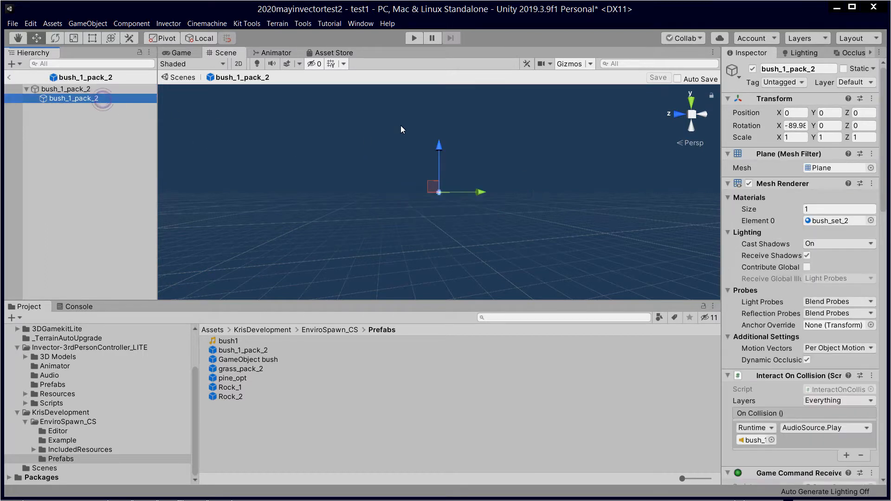
Examine the bush child object's Interact On Collision, Audio Source, Interact On Trigger and Capsule Collider components.
scroll(780, 255, down, 10)
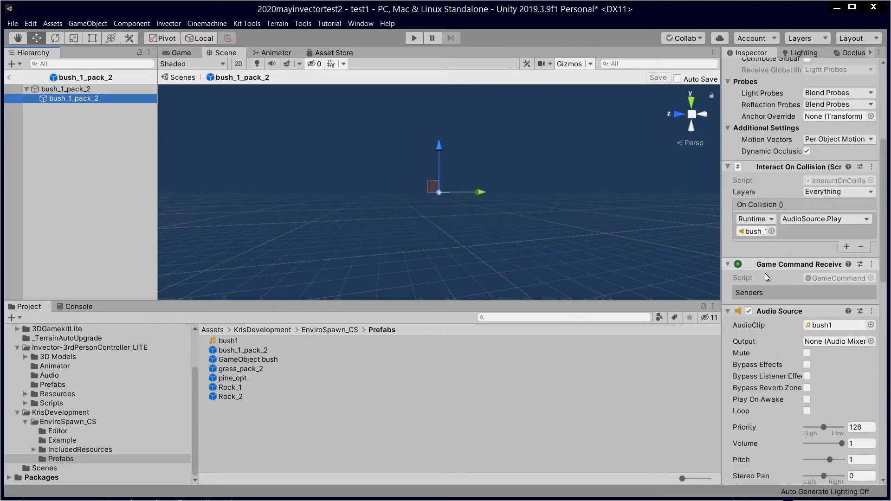
scroll(493, 204, up, 15)
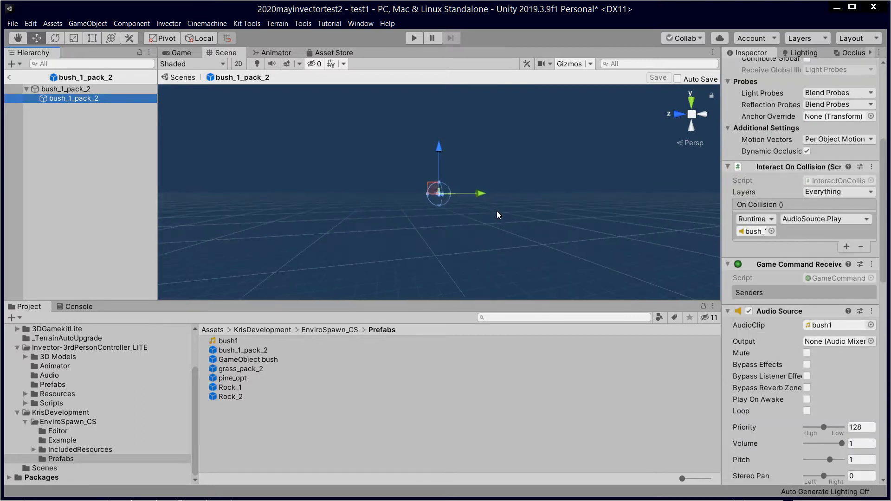
scroll(496, 221, up, 5)
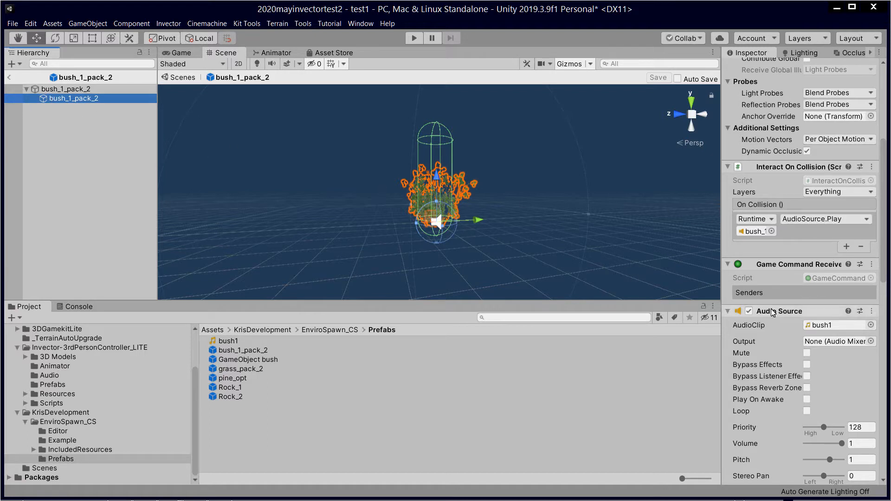
scroll(795, 294, down, 10)
scroll(795, 298, up, 12)
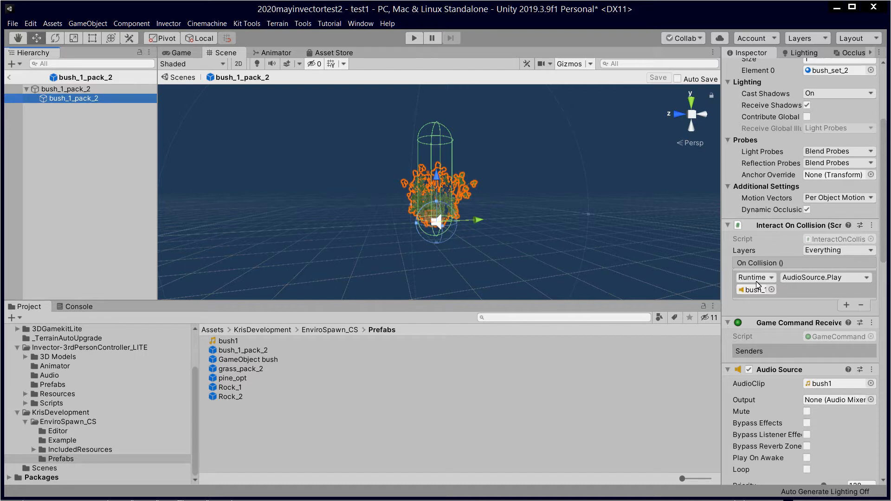
scroll(799, 349, up, 2)
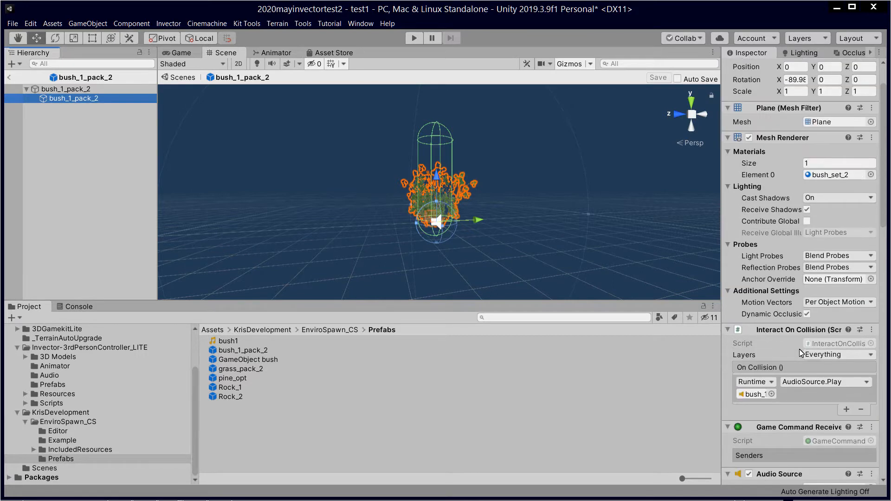
scroll(799, 349, down, 6)
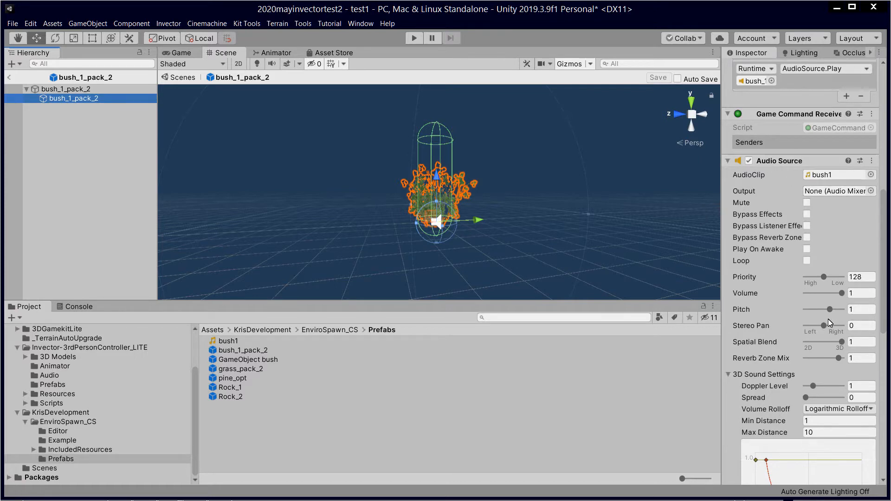
scroll(828, 319, down, 5)
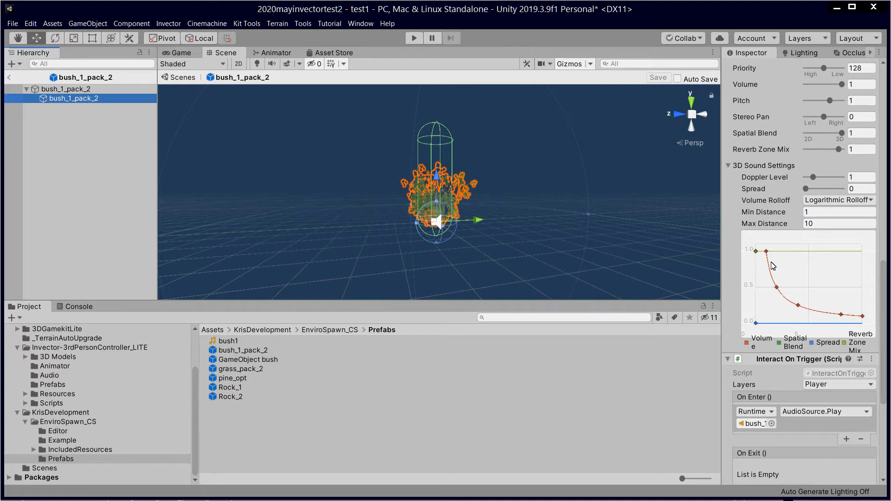
scroll(805, 296, down, 5)
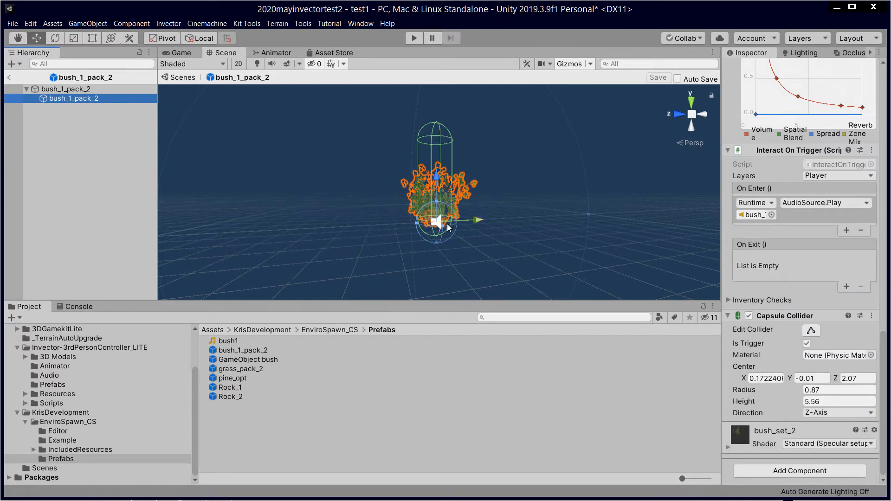
Leave the bush prefab, open the Rock_1 prefab and examine the Mesh Collider on its rock_1 child.
click(9, 79)
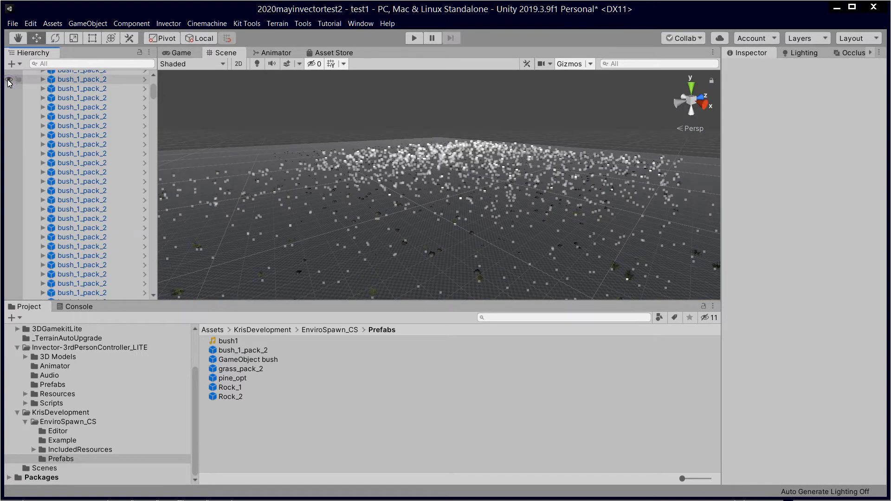
click(234, 388)
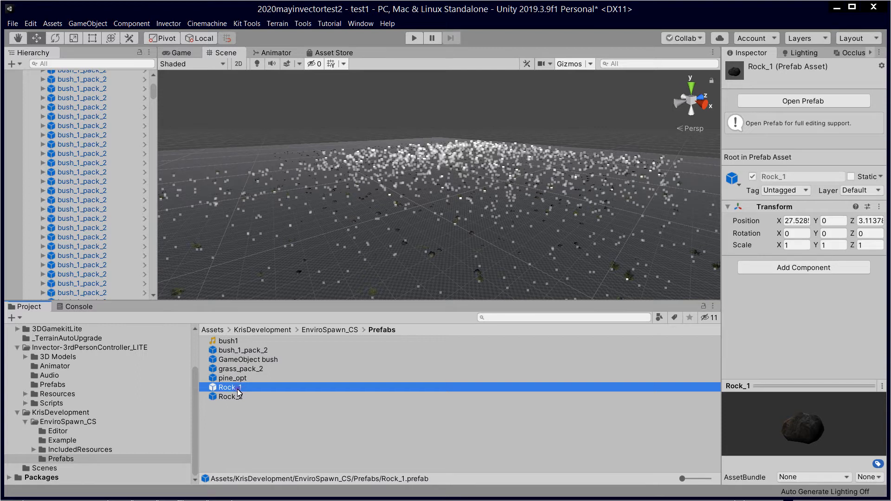
double_click(237, 388)
click(59, 98)
click(60, 90)
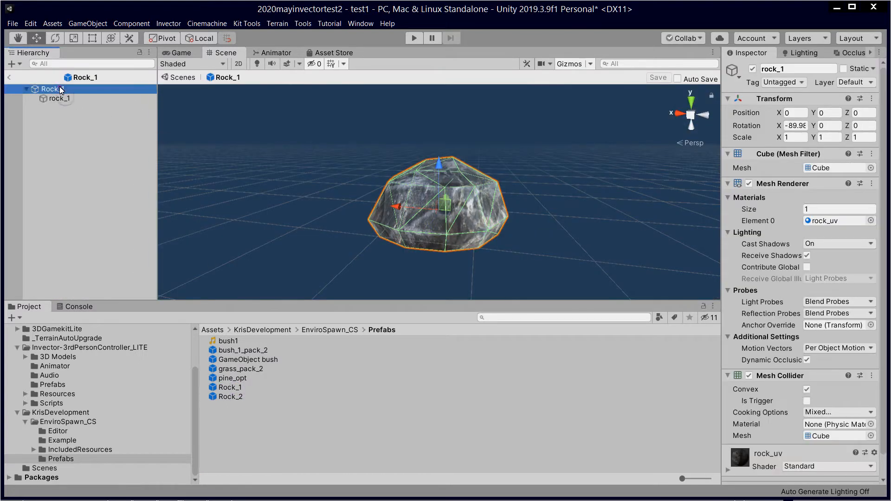
click(67, 99)
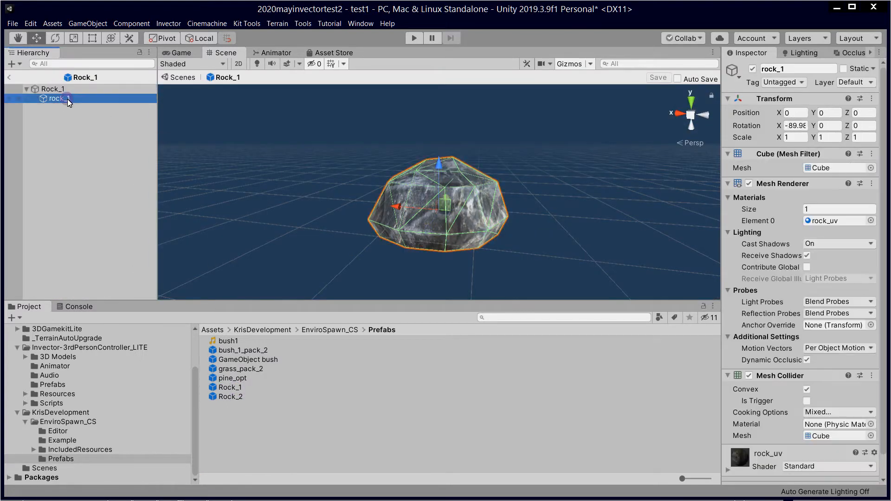
scroll(825, 360, down, 1)
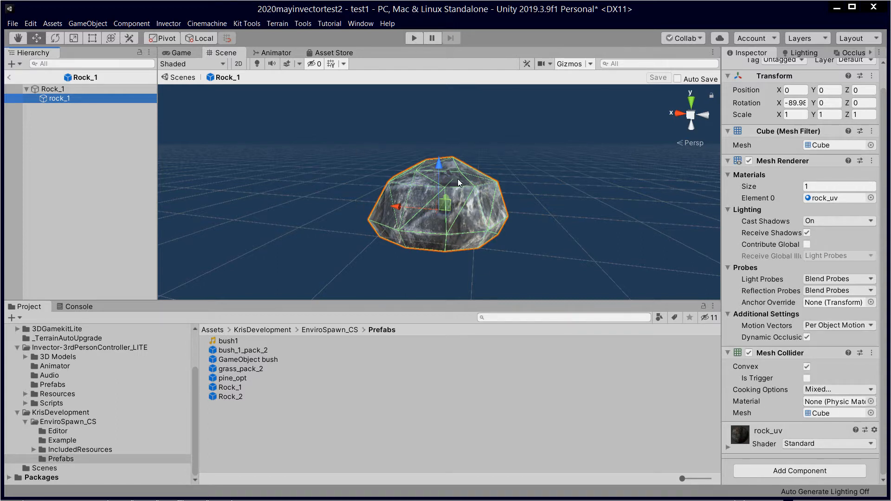
Play-test the scene by running and jumping the character among the bushes and rocks, and stop Play mode.
click(411, 38)
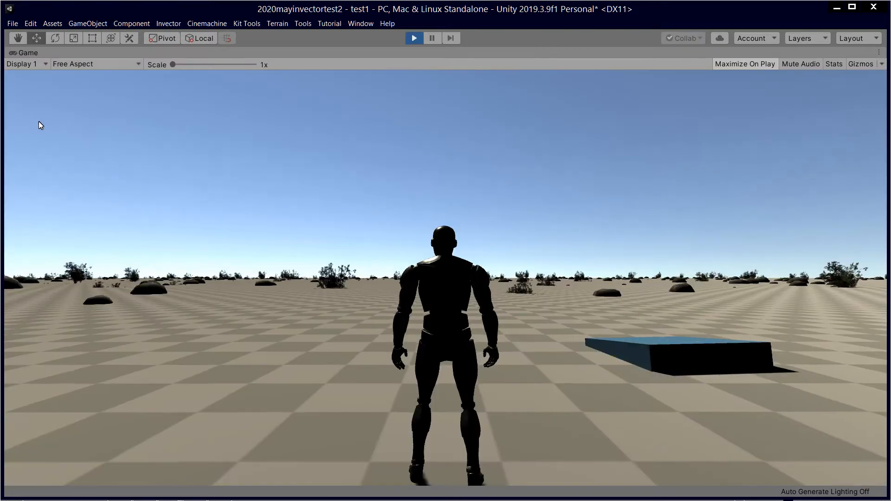
key(w)
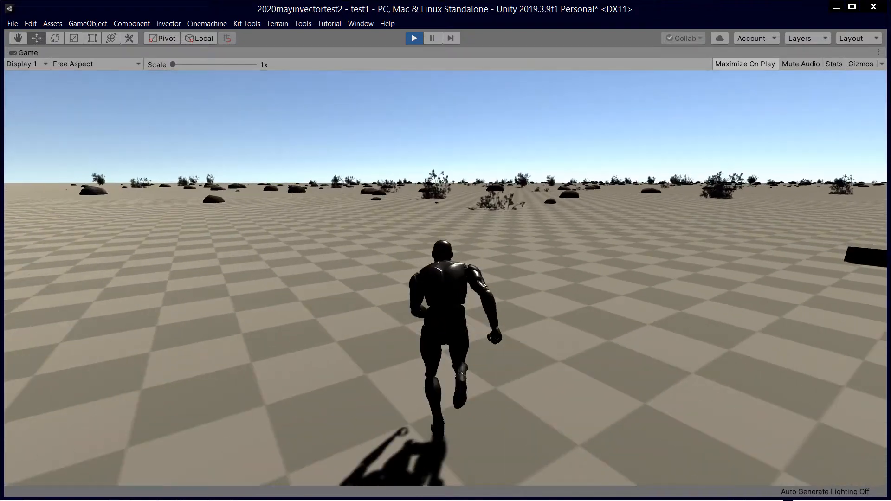
key(space)
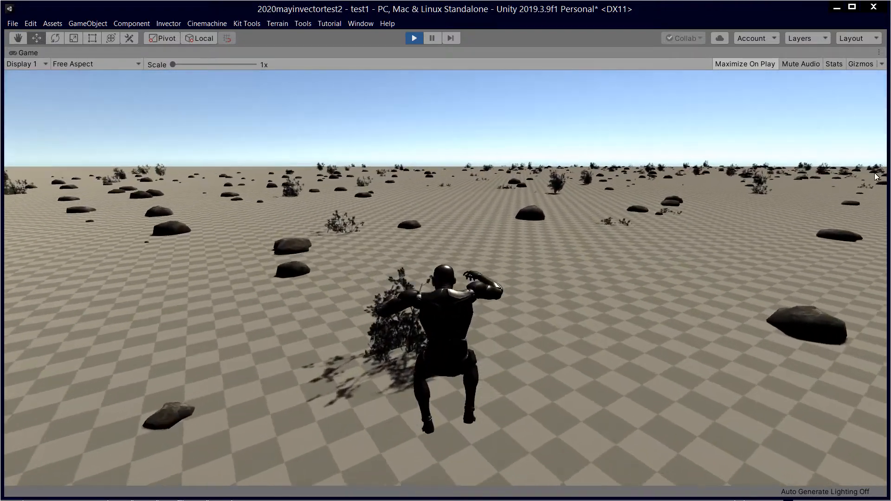
key(Escape)
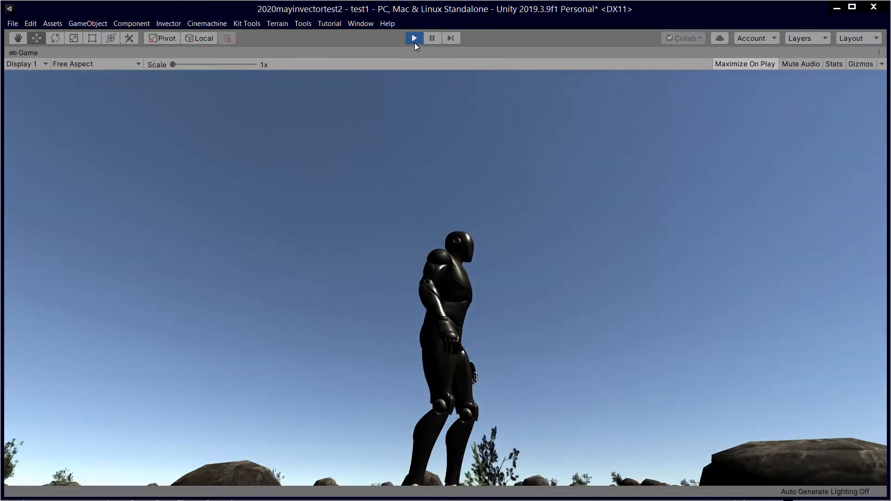
click(414, 42)
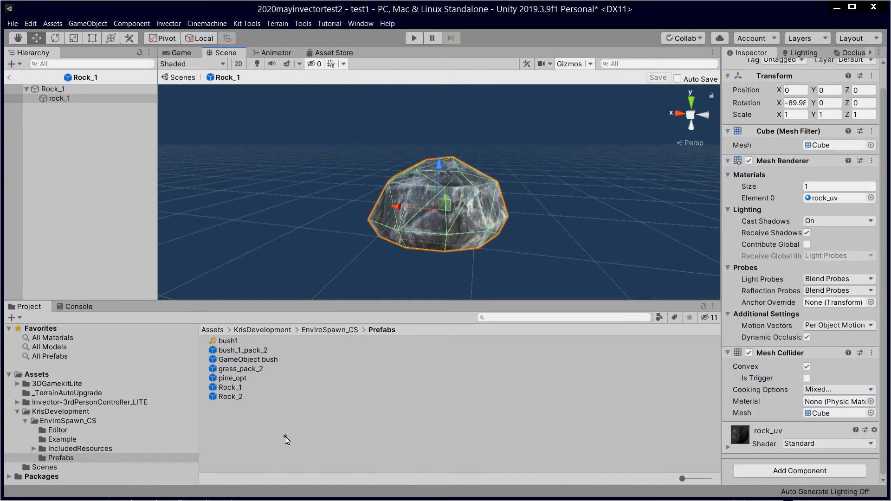
Review the bush_1_pack_2 prefab asset's settings and the components of the rock_1 child object in the open prefab.
click(285, 436)
click(247, 350)
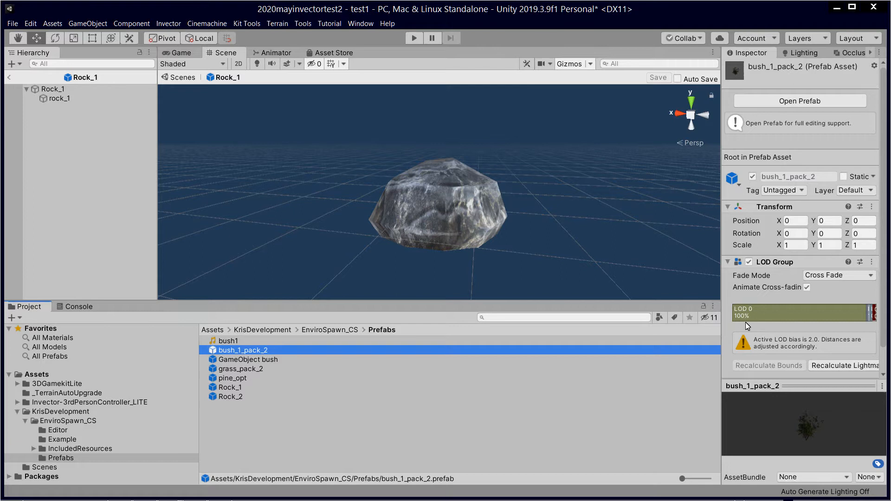
scroll(745, 322, down, 2)
click(56, 99)
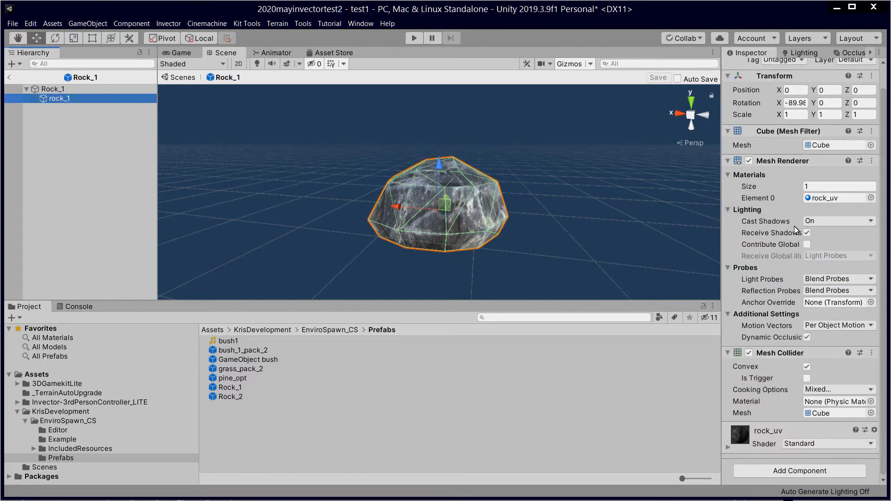
Open the bush_1_pack_2 prefab and review the components of its root and child objects.
double_click(258, 351)
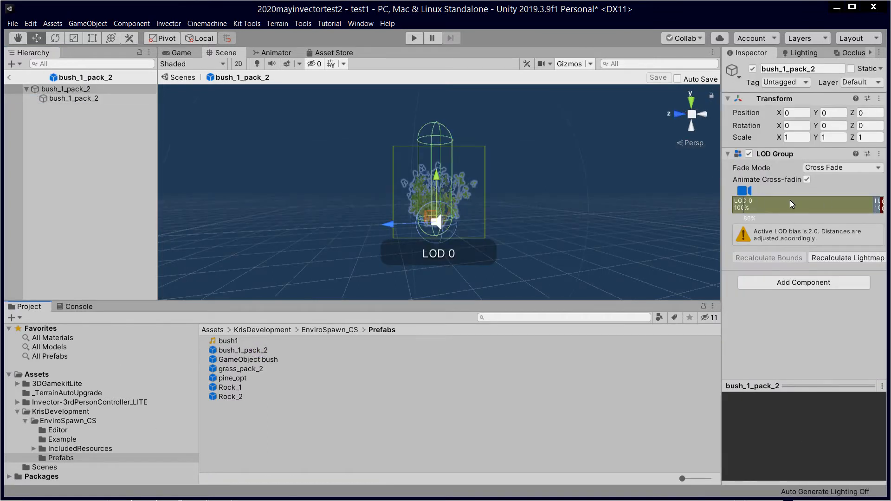
click(58, 98)
click(60, 89)
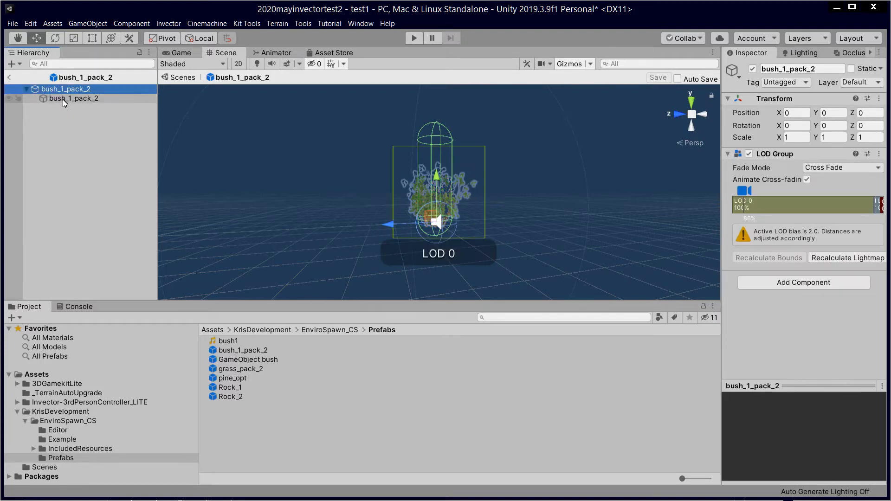
click(62, 99)
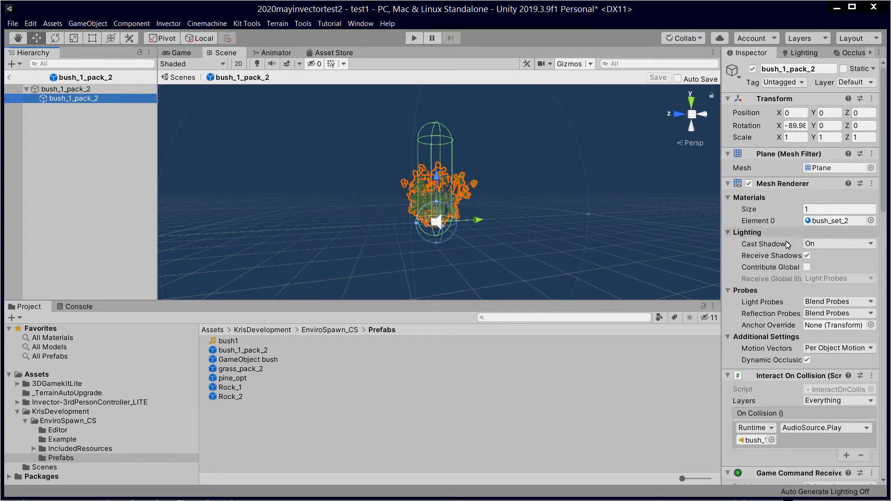
scroll(787, 231, down, 10)
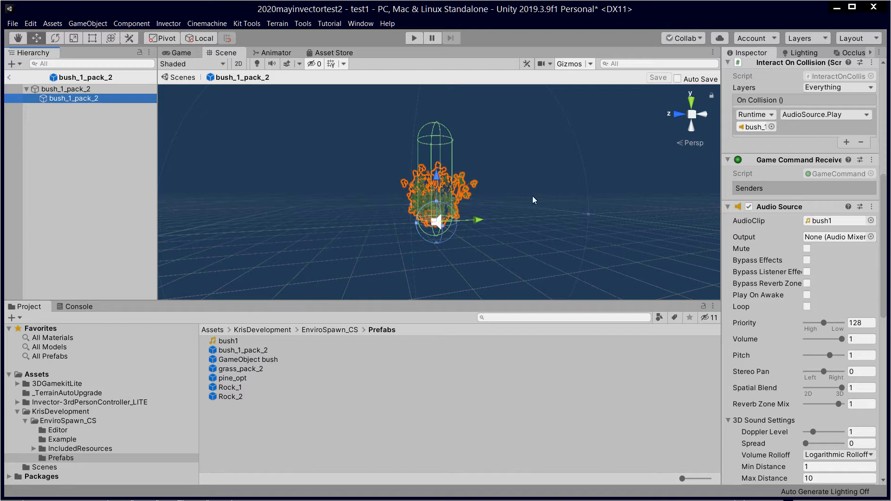
scroll(779, 272, up, 10)
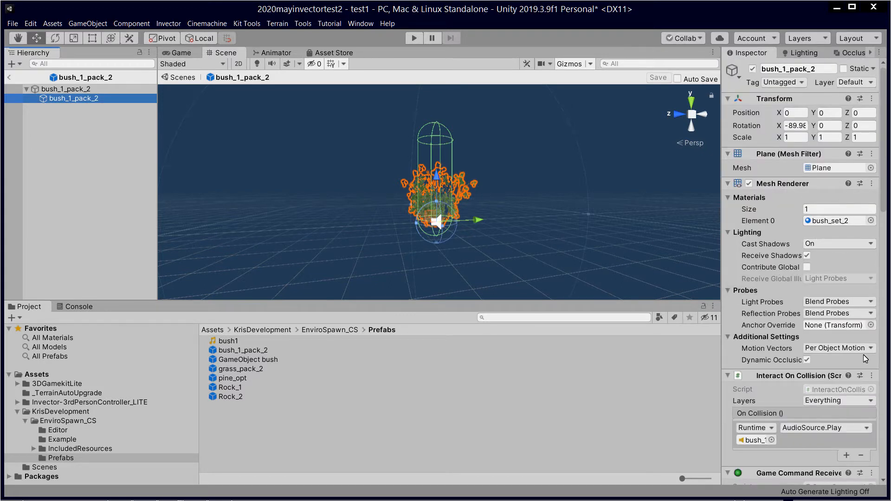
Examine the bush child's Interact On Collision, Audio Source, Interact On Trigger and Capsule Collider settings, and the collider's shape around the bush.
scroll(822, 370, down, 5)
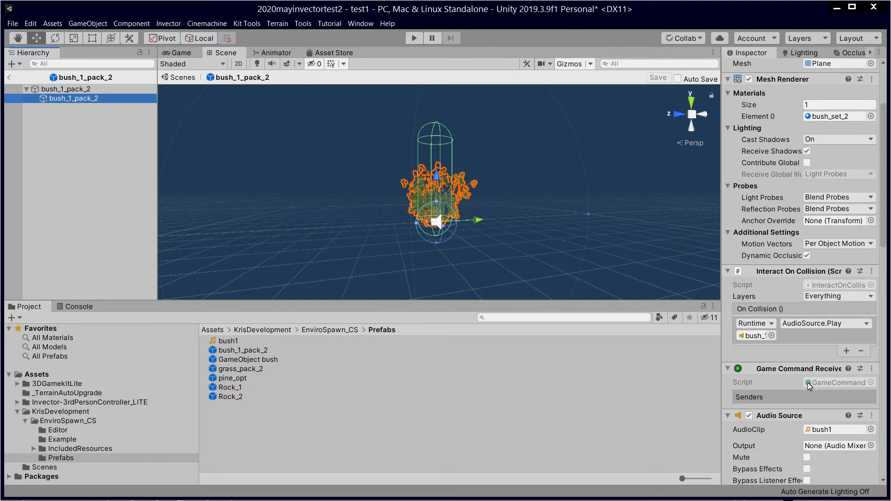
scroll(820, 382, down, 5)
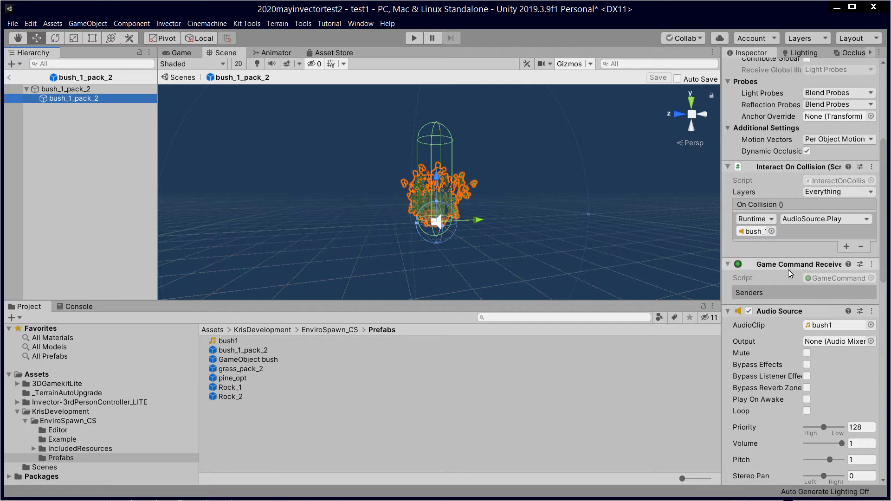
scroll(787, 268, down, 20)
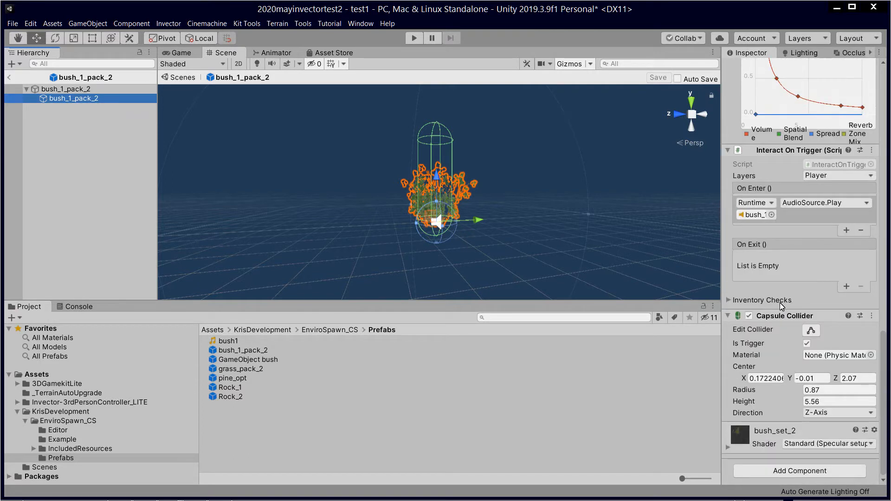
scroll(447, 222, up, 5)
scroll(466, 218, down, 3)
scroll(473, 216, down, 3)
right_drag(532, 198, 459, 210)
middle_drag(459, 210, 397, 266)
Leave the bush prefab and compare the GameObject bush mk2 and GameObject bush (1) groups in the test1 scene.
click(78, 421)
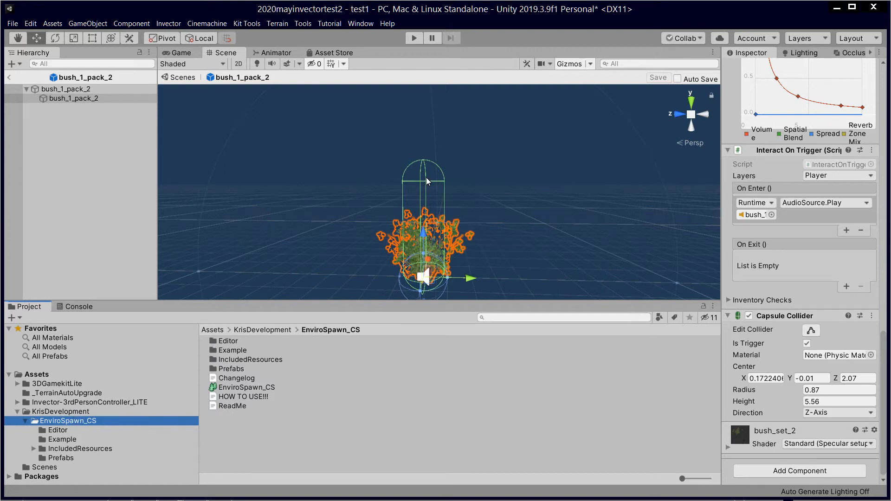
click(8, 78)
scroll(76, 186, up, 10)
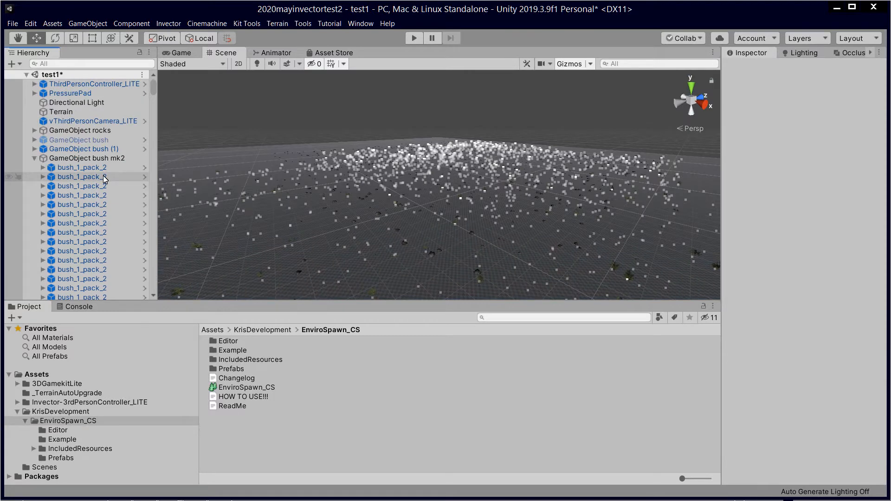
click(76, 158)
click(69, 149)
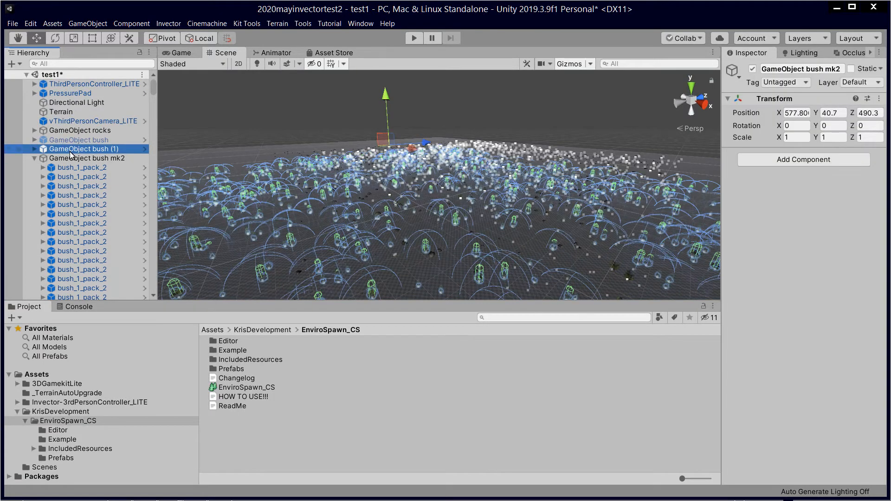
click(75, 159)
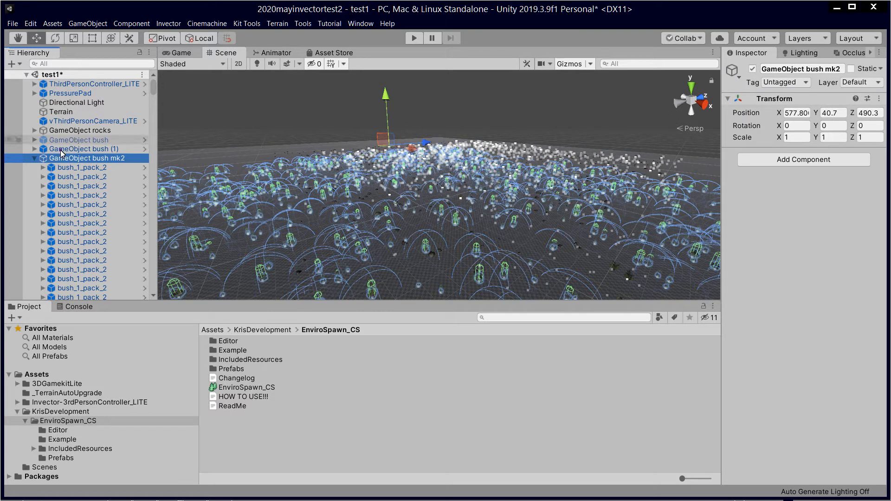
click(62, 150)
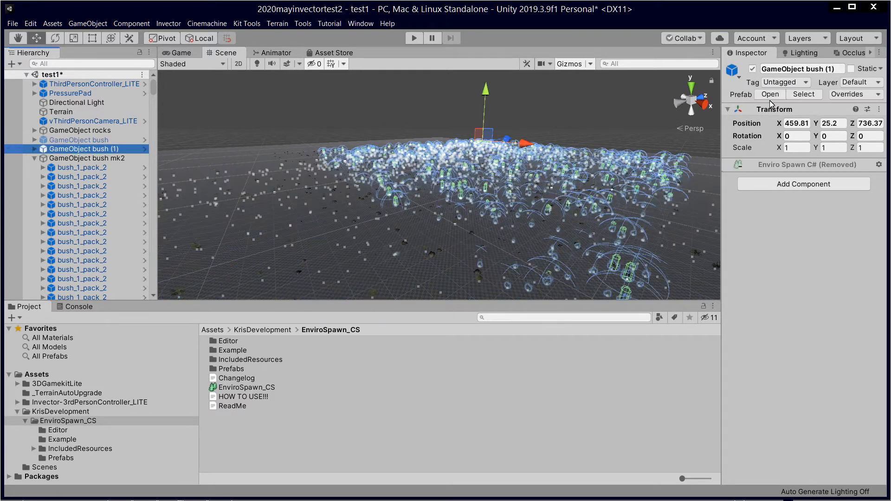
Toggle GameObject bush (1) off and back on, and inspect how its bushes sit on the terrain.
click(753, 69)
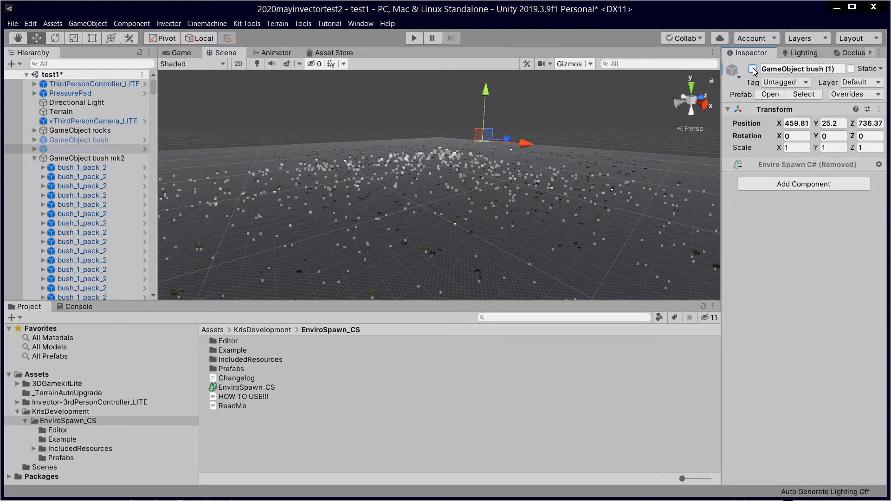
click(752, 70)
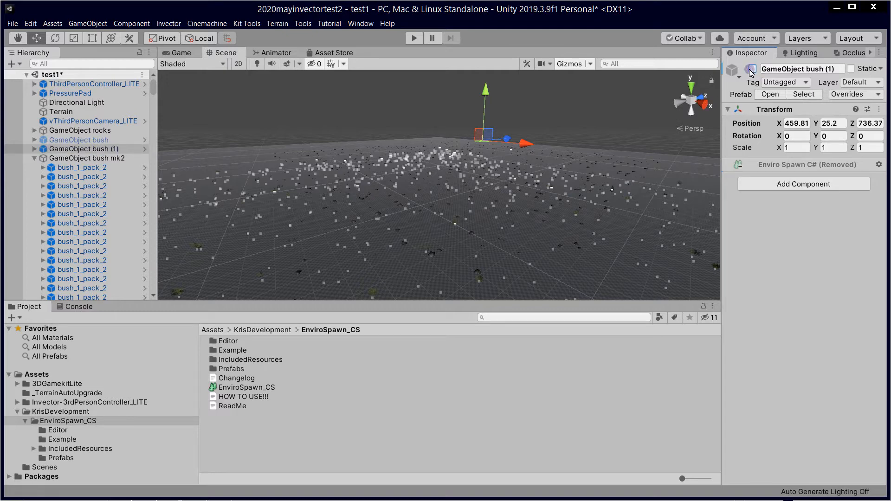
alt+drag(452, 200, 503, 216)
scroll(483, 205, up, 2)
alt+drag(556, 219, 657, 161)
right_drag(417, 240, 449, 190)
key(Left)
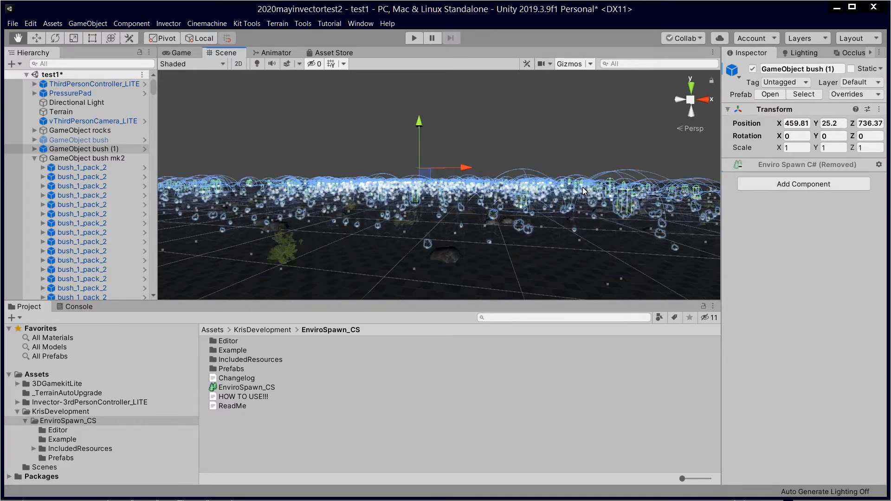
Activate the disabled GameObject bush group and show its Enviro Spawn C# settings.
click(78, 141)
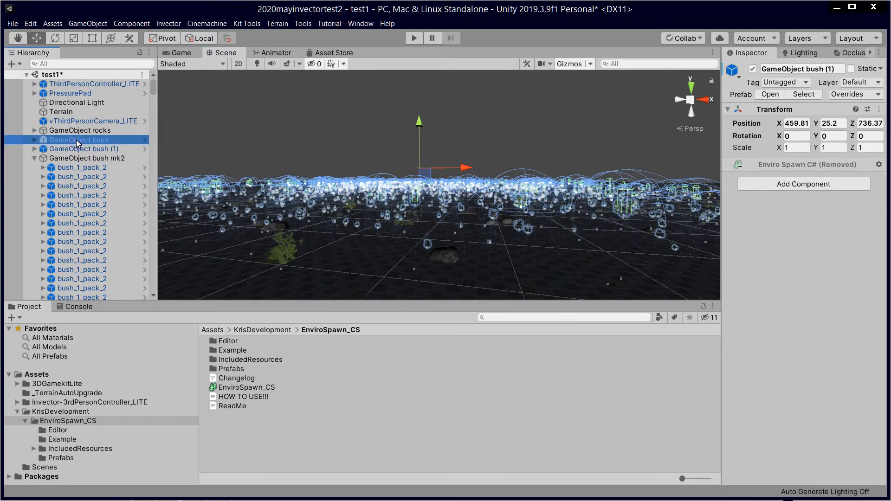
click(753, 69)
middle_drag(533, 241, 434, 267)
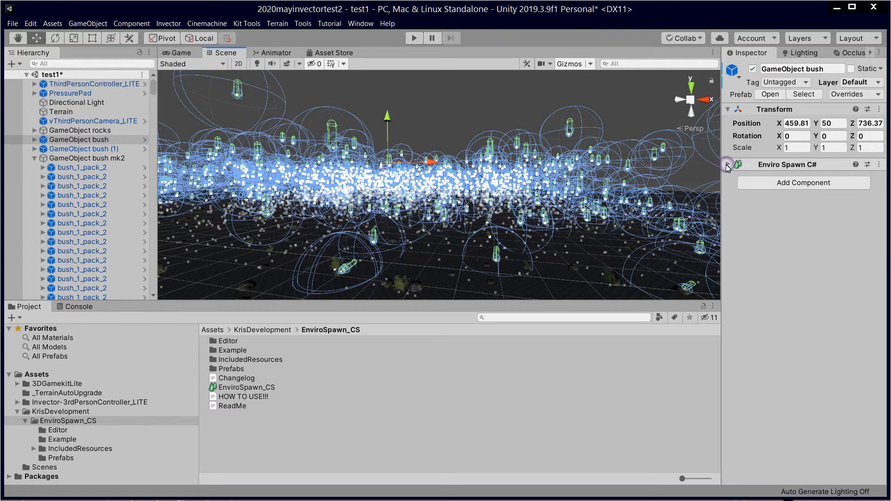
click(726, 164)
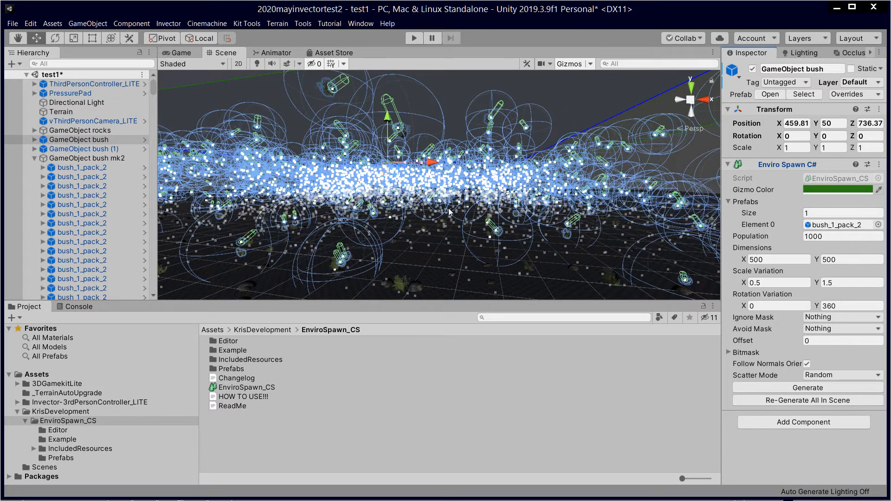
Regenerate the Enviro Spawn bushes in the scene several times to try different random layouts.
click(808, 402)
click(805, 402)
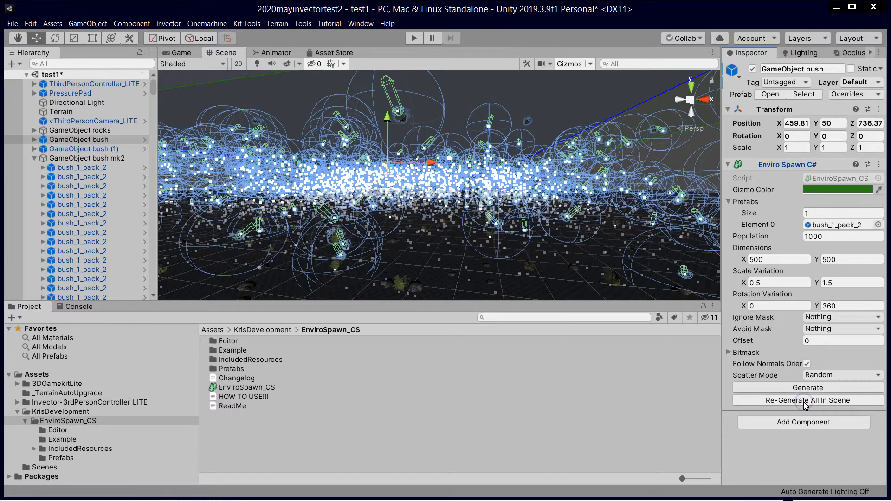
click(804, 401)
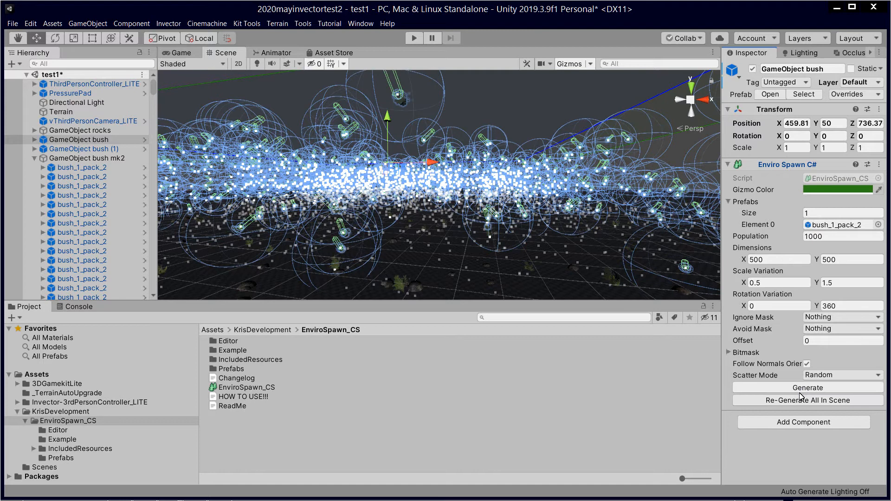
click(799, 392)
click(796, 401)
Toggle GameObject bush off and on repeatedly to compare the scene with and without its bushes, leaving it active.
click(751, 68)
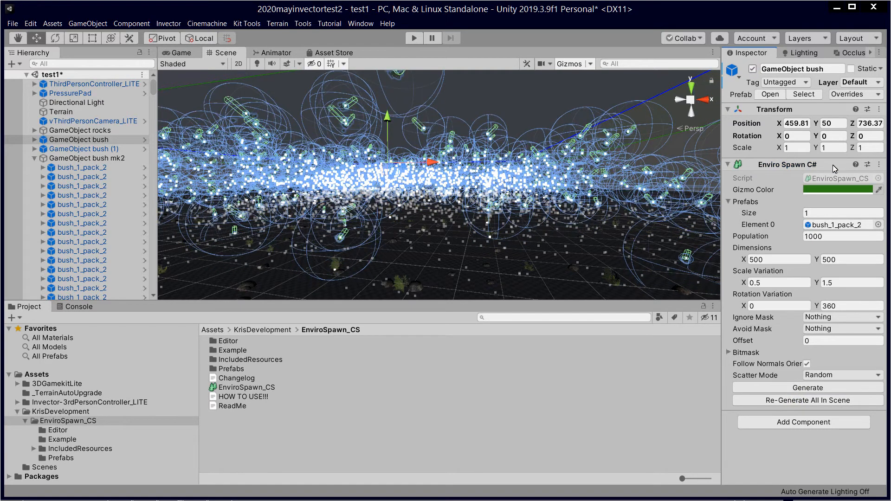
click(753, 70)
click(752, 69)
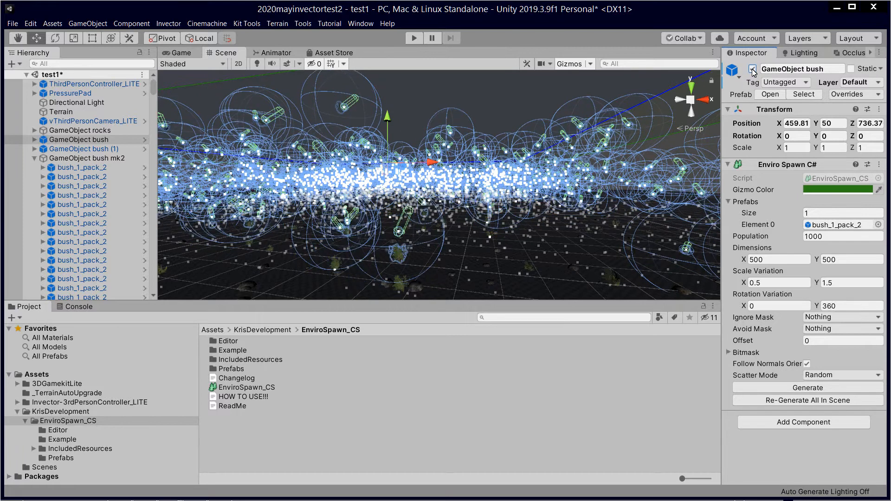
click(753, 70)
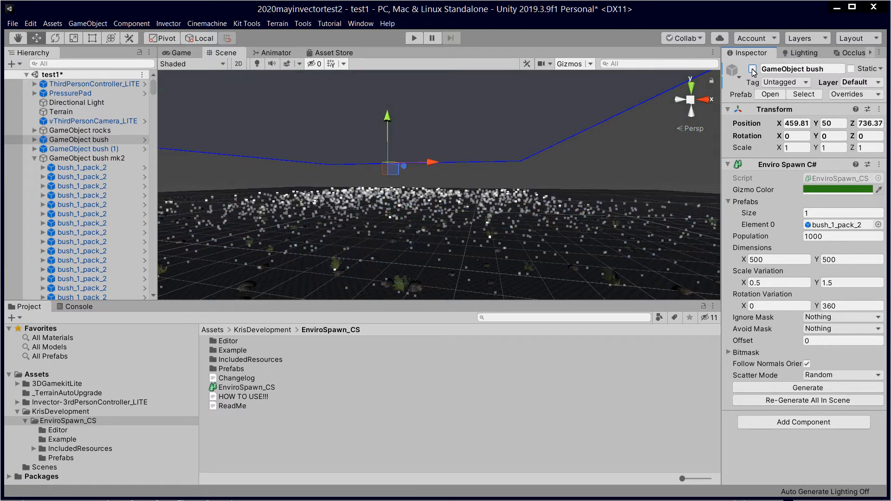
click(753, 70)
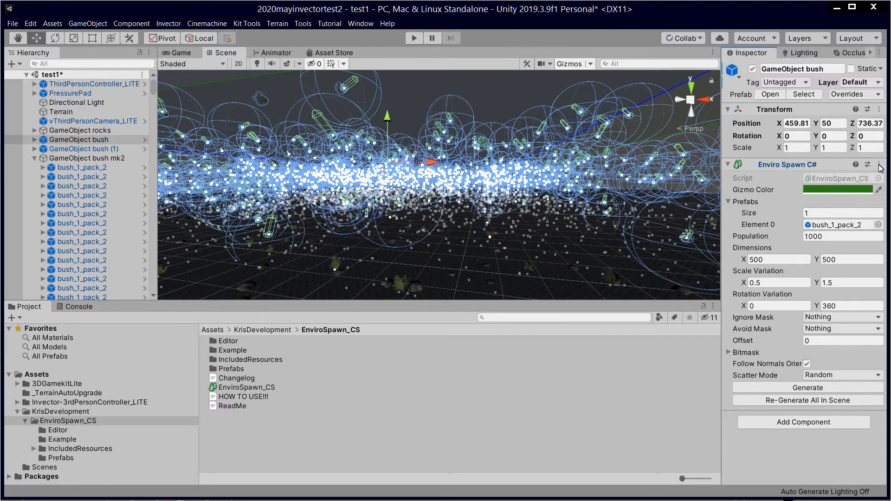
Remove the Enviro Spawn C# component from GameObject bush.
click(878, 169)
click(876, 166)
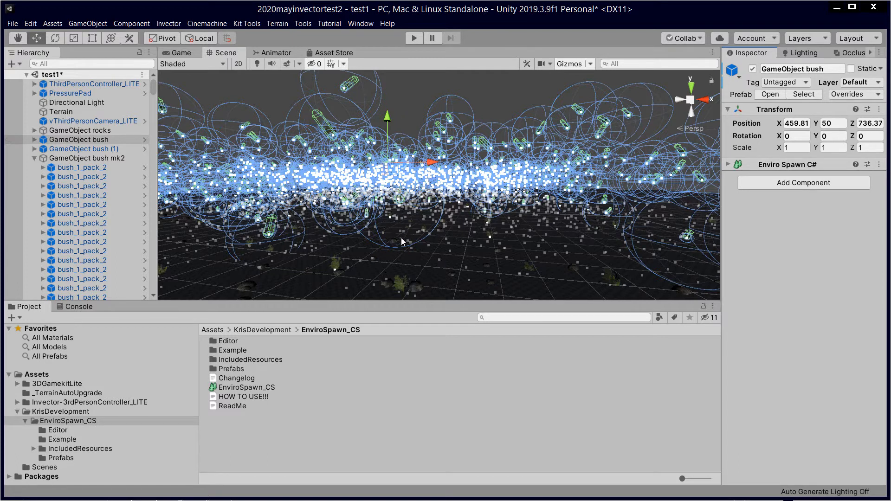
click(878, 165)
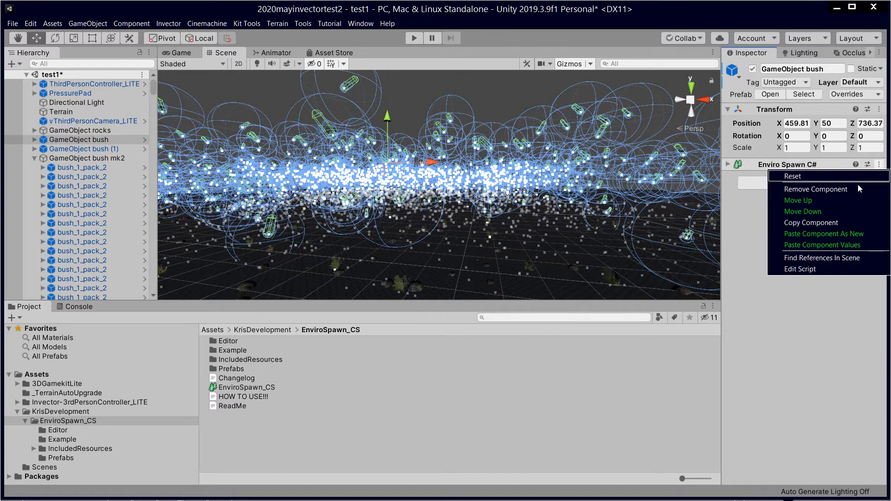
click(846, 193)
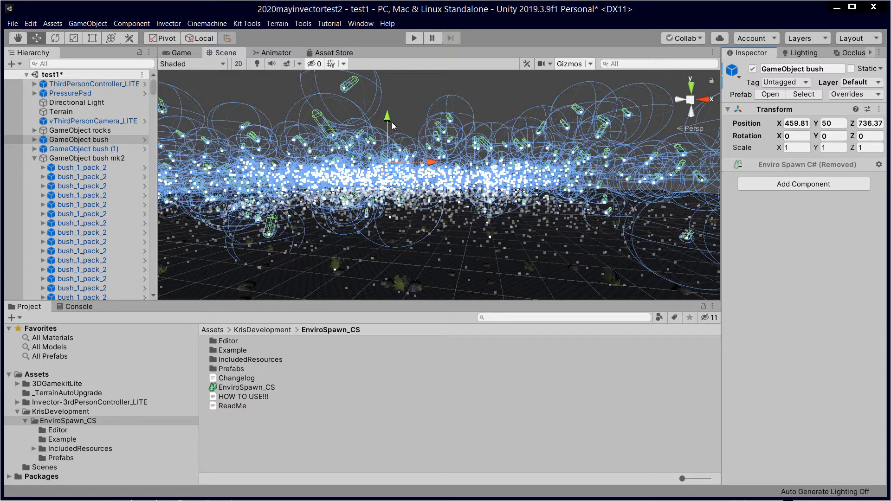
Lower GameObject bush towards the terrain to a Y position of about -13.
drag(386, 120, 382, 166)
scroll(519, 207, down, 5)
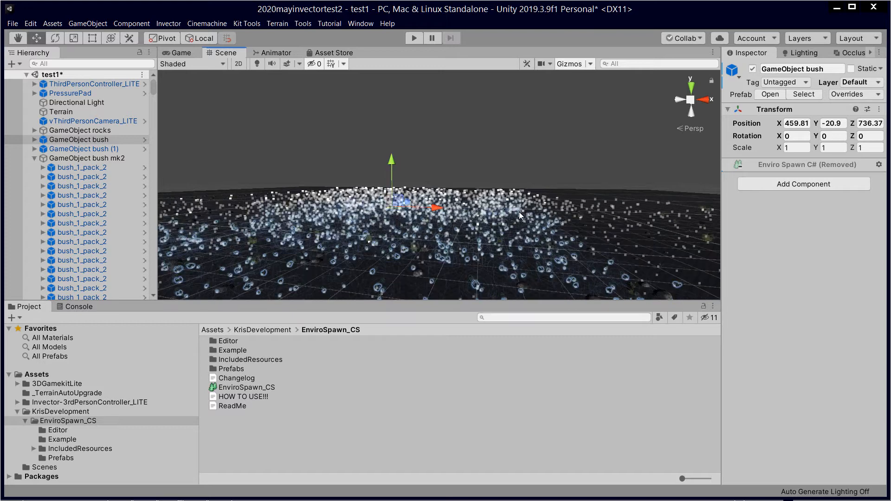
middle_drag(540, 194, 541, 194)
scroll(603, 164, up, 6)
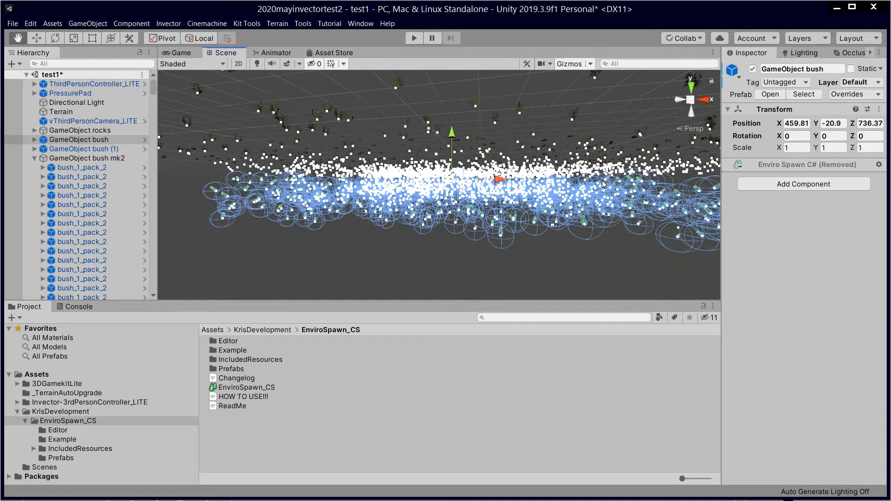
scroll(603, 184, down, 6)
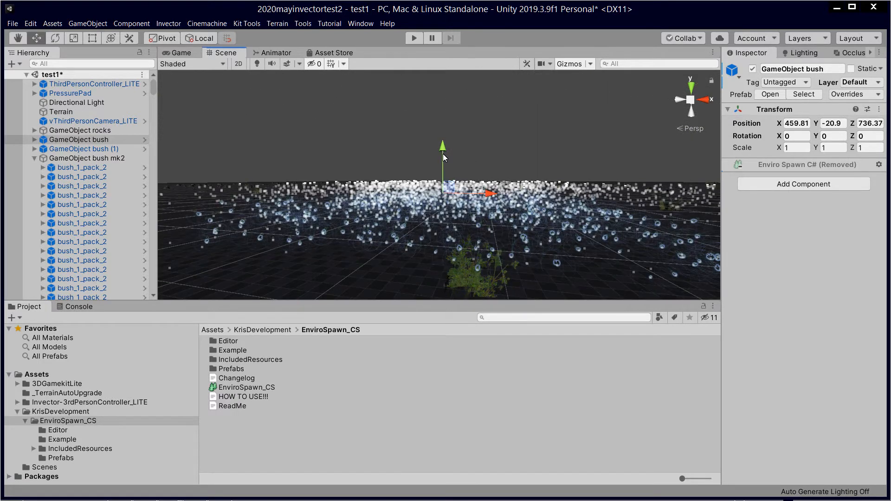
mouse_move(442, 138)
mouse_down()
mouse_move(446, 127)
mouse_move(452, 146)
mouse_up()
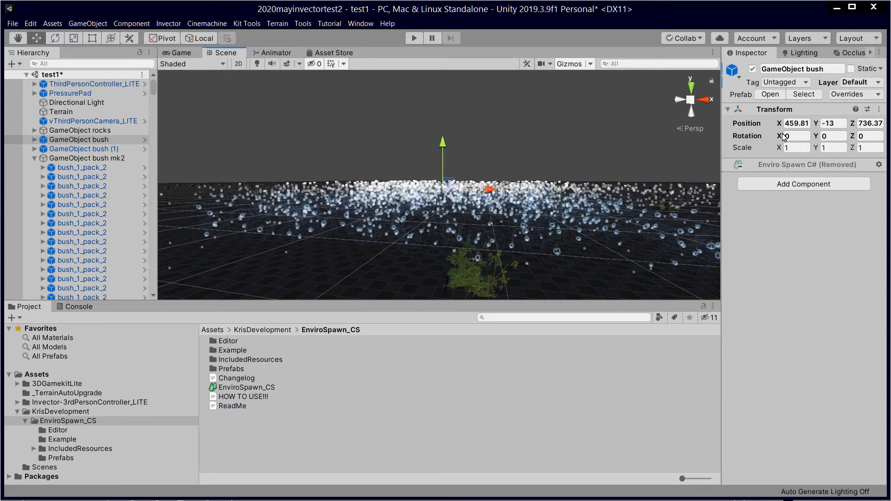
Run the test1 scene in Play mode and walk the character against a large rock to test its collider.
click(415, 38)
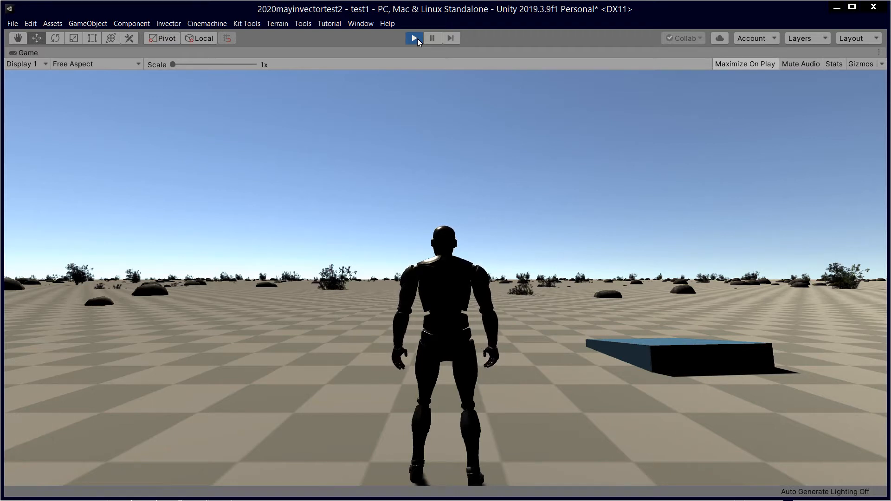
key(w)
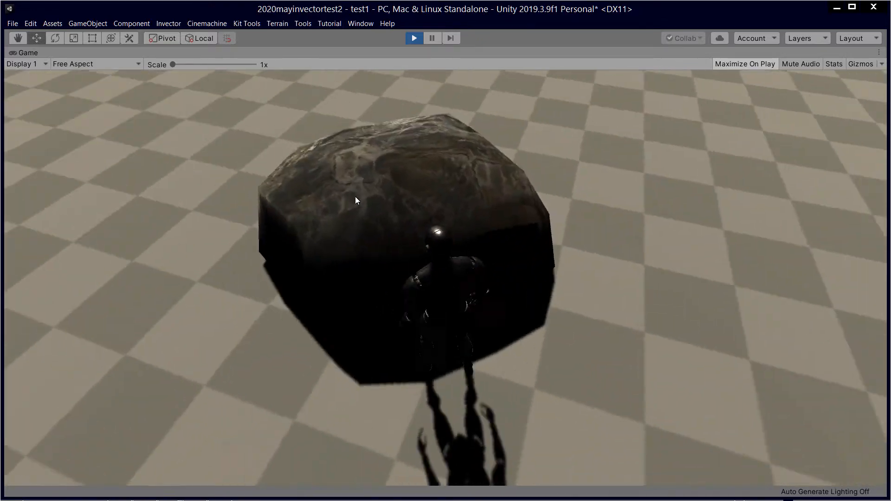
key(s)
key(w)
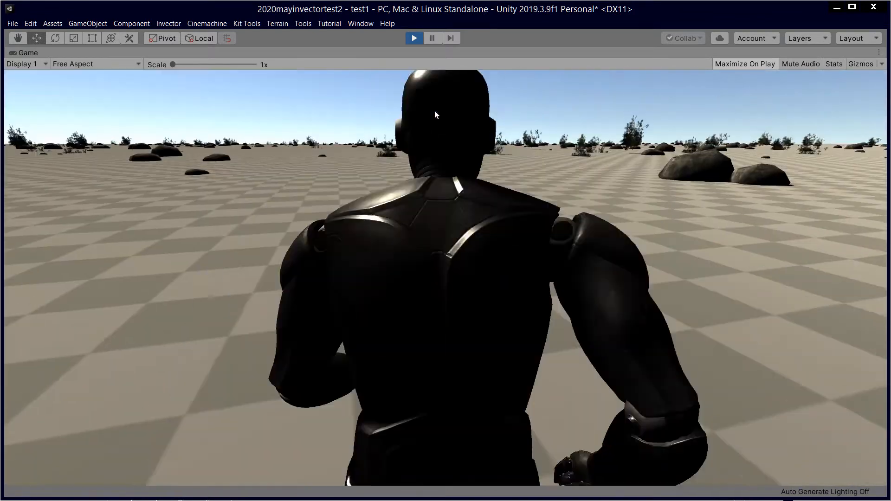
Move the character forward and back through a large bush to test passing through it, and run on across the terrain.
key(w)
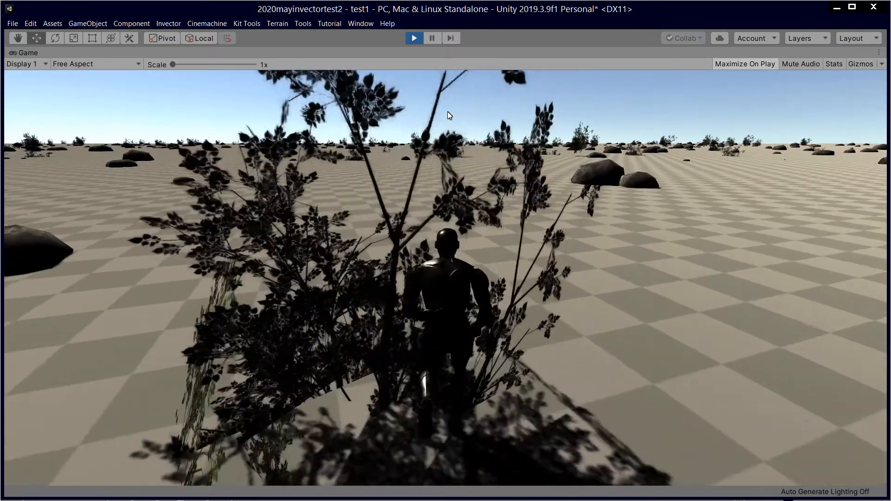
key(s)
key(w)
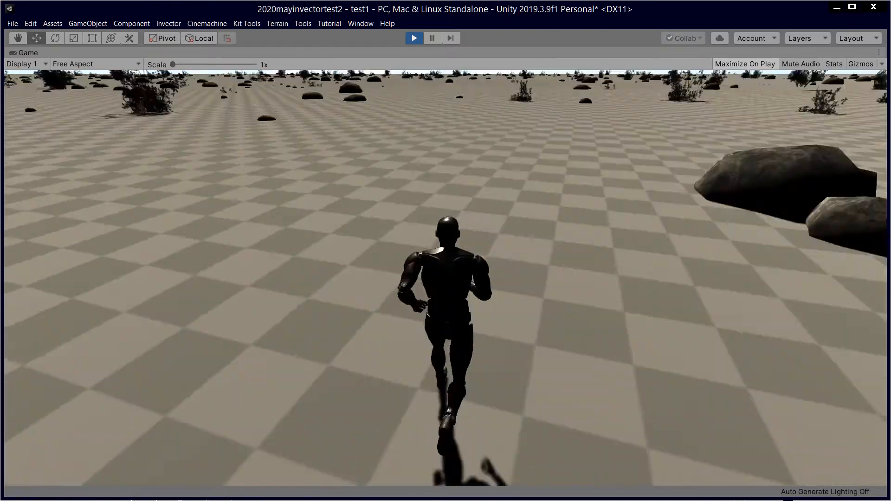
key(w)
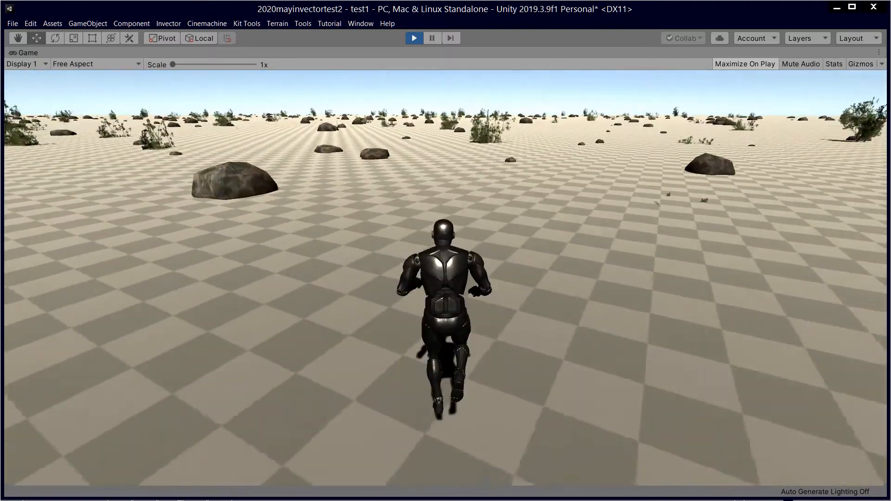
Make the character jump several times while crossing the ground between the rocks and bushes.
key(space)
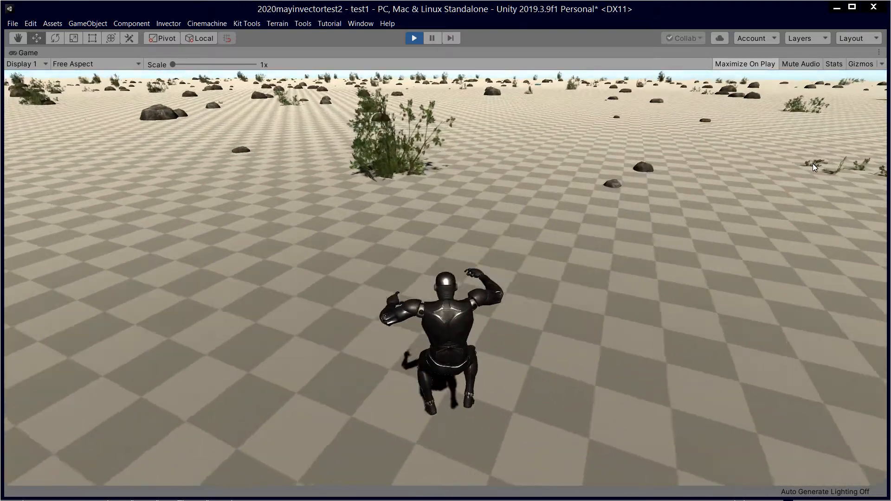
key(space)
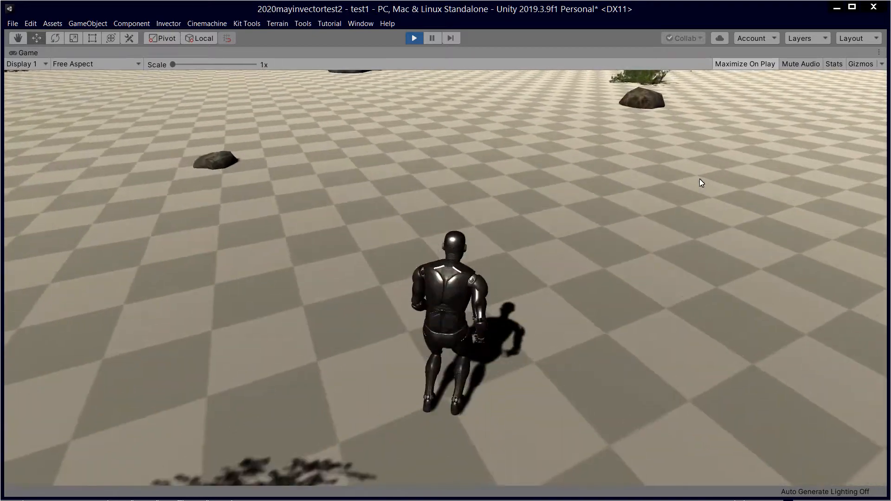
key(space)
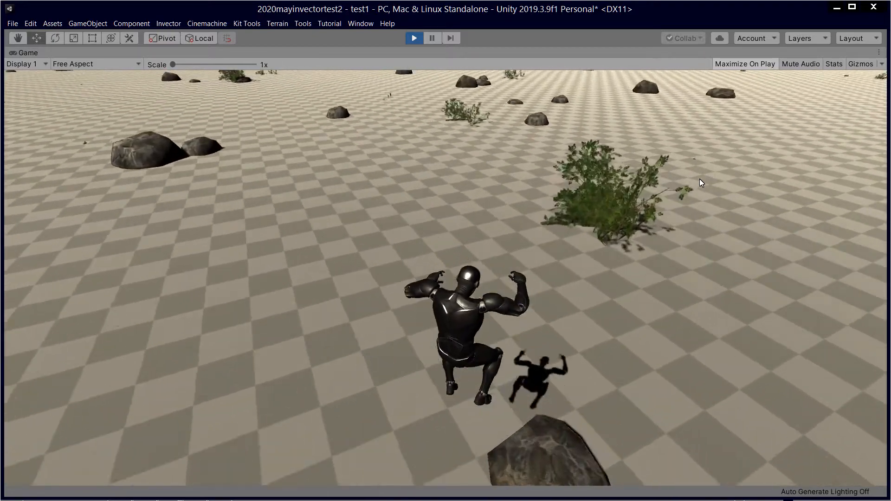
Run the character through low bushes and past rock groups to examine how the spawned objects are spread over the terrain.
key(w)
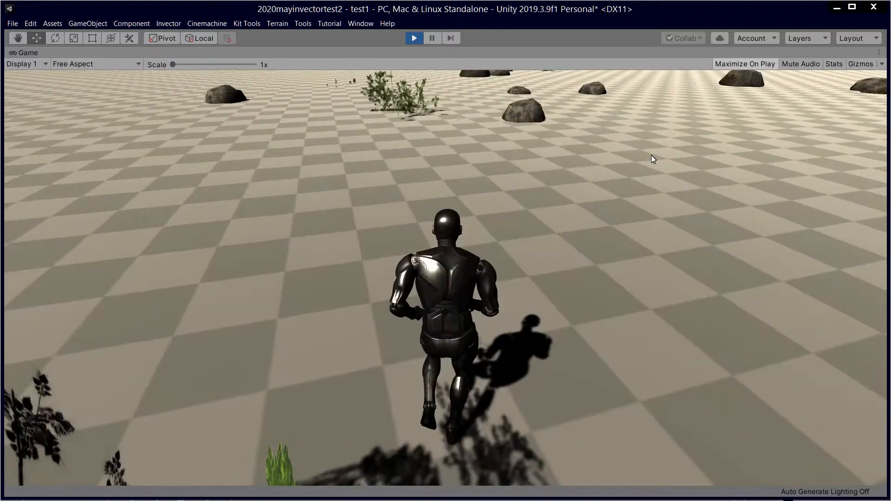
key(w)
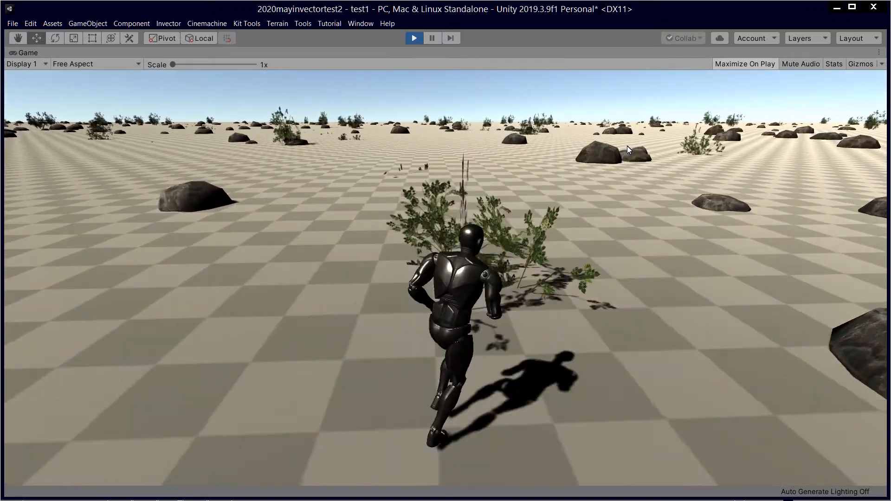
key(w)
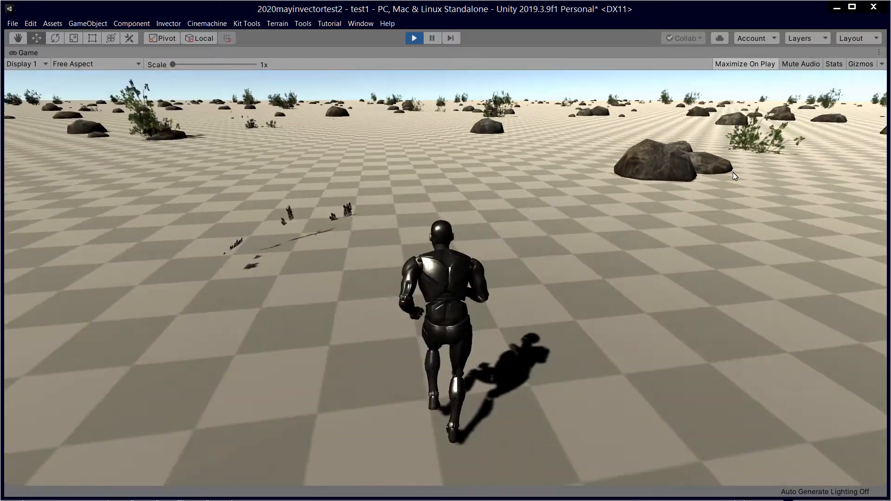
key(w)
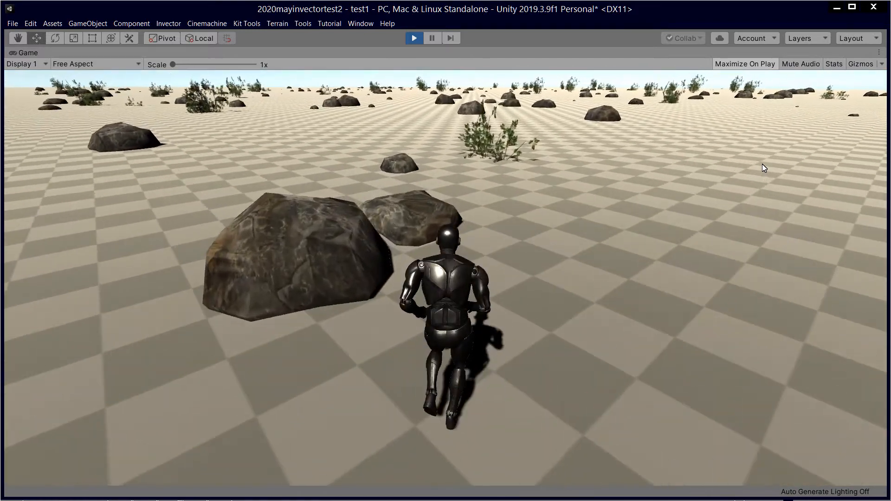
key(w)
key(w)
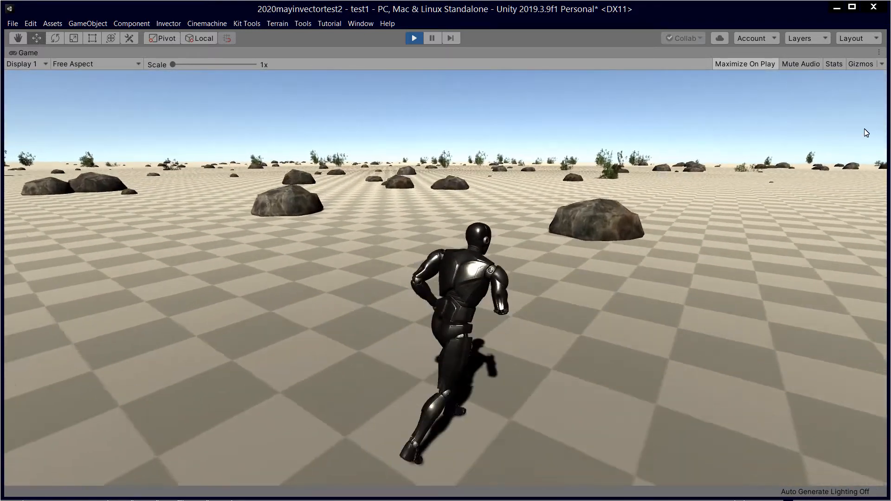
key(w)
key(w)
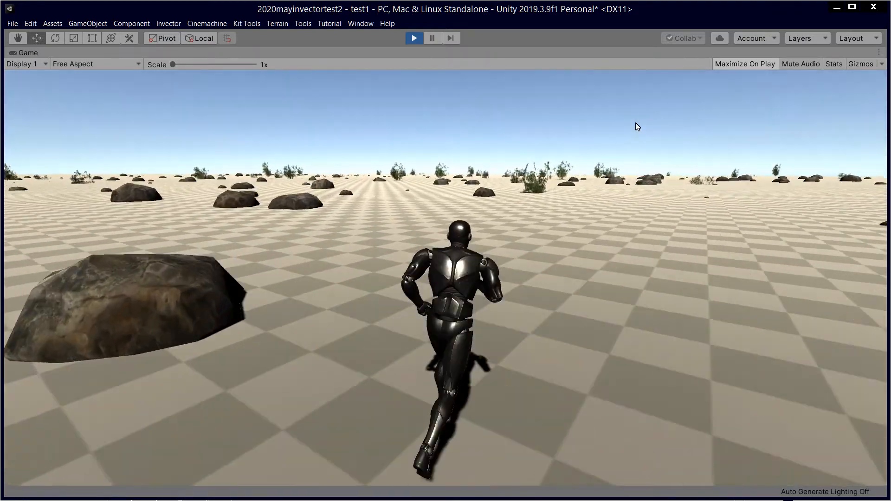
key(w)
key(d)
key(d)
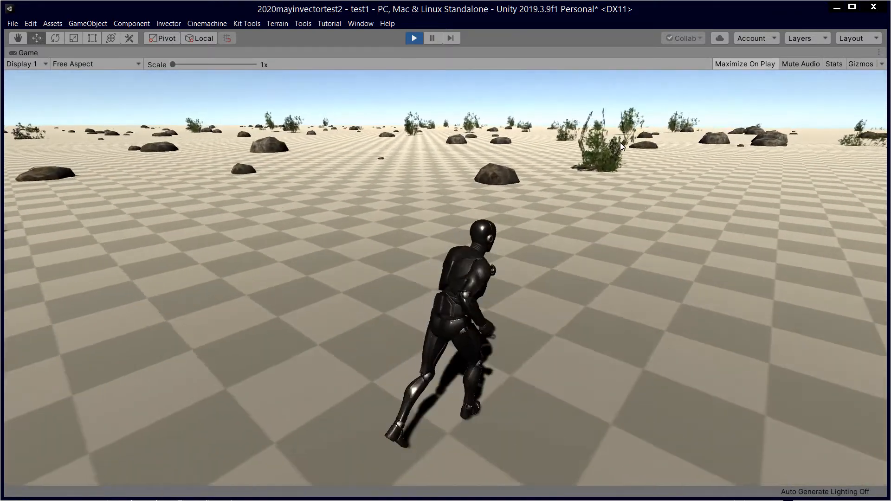
key(w)
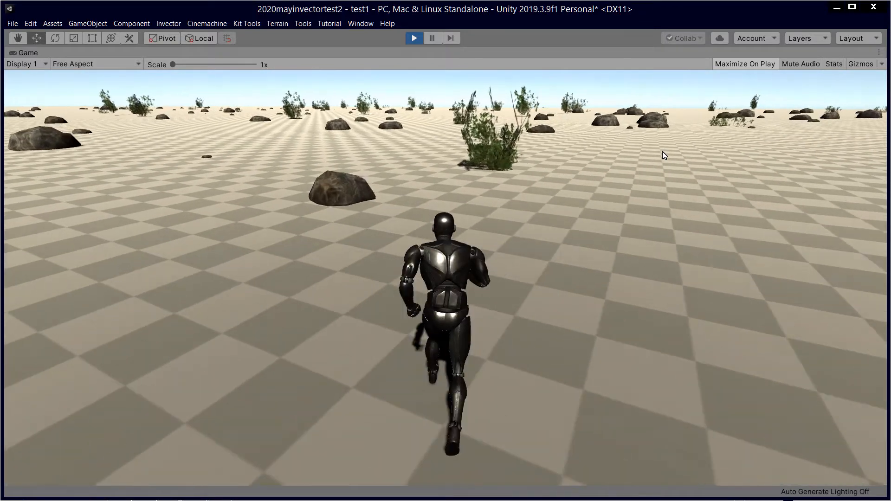
key(w)
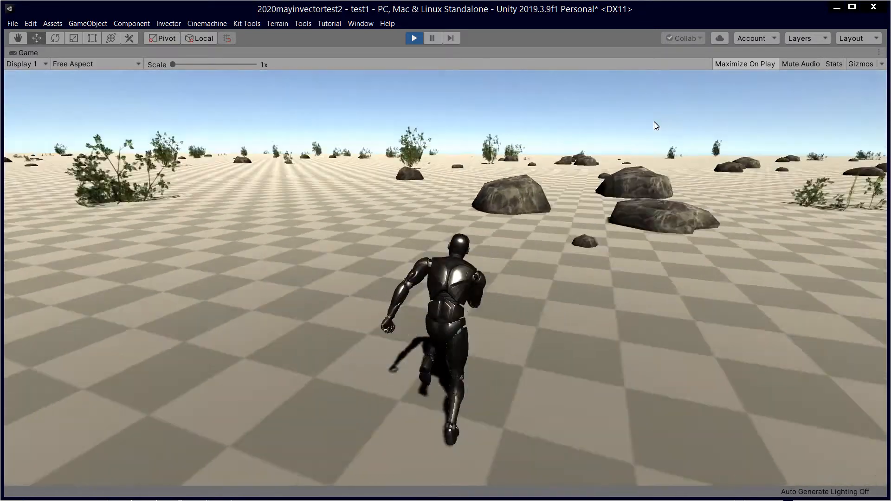
key(w)
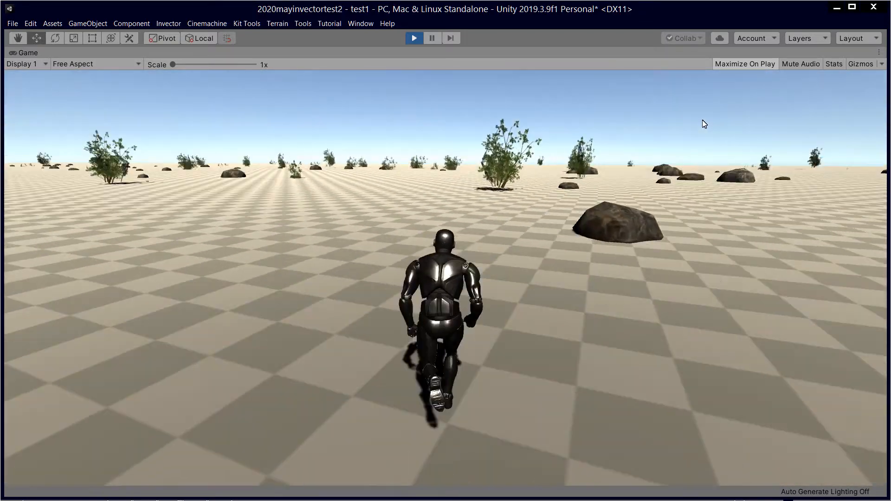
key(w)
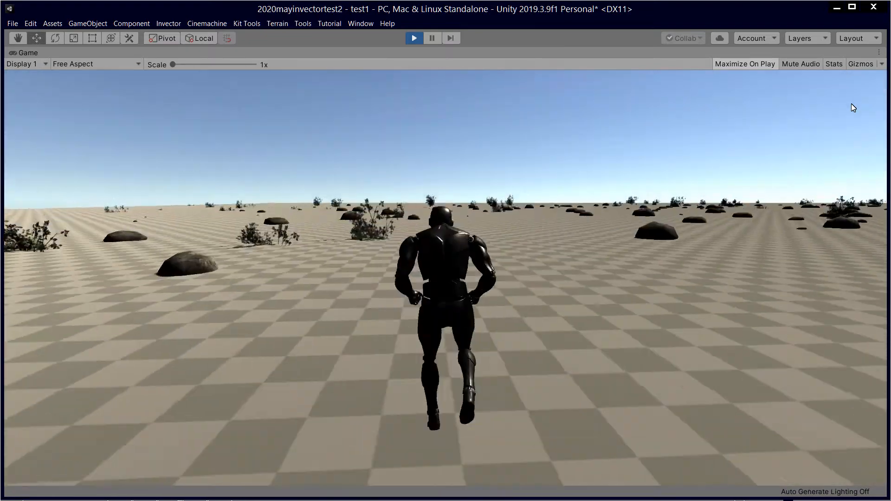
Test jumping over and onto the scattered rocks while running across the terrain.
key(space)
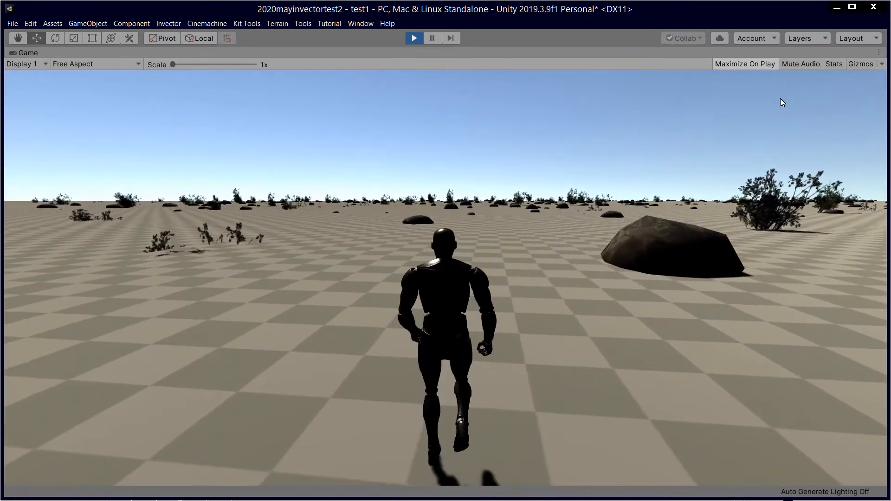
key(w)
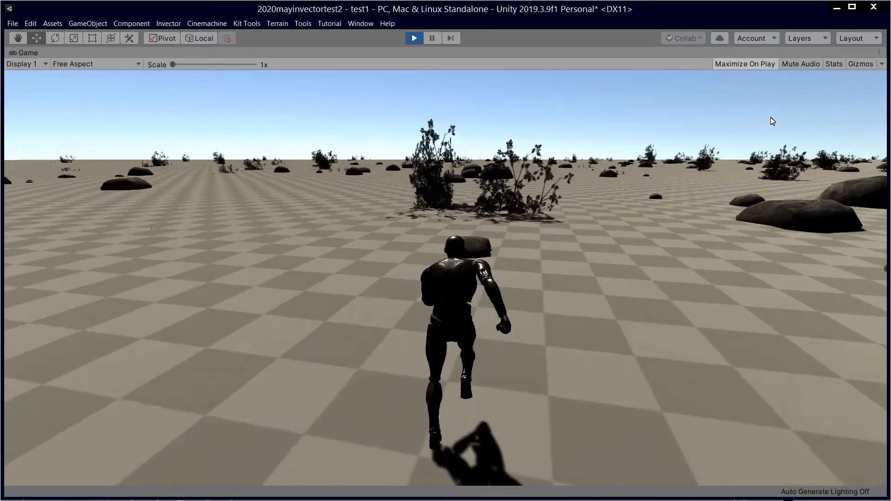
key(space)
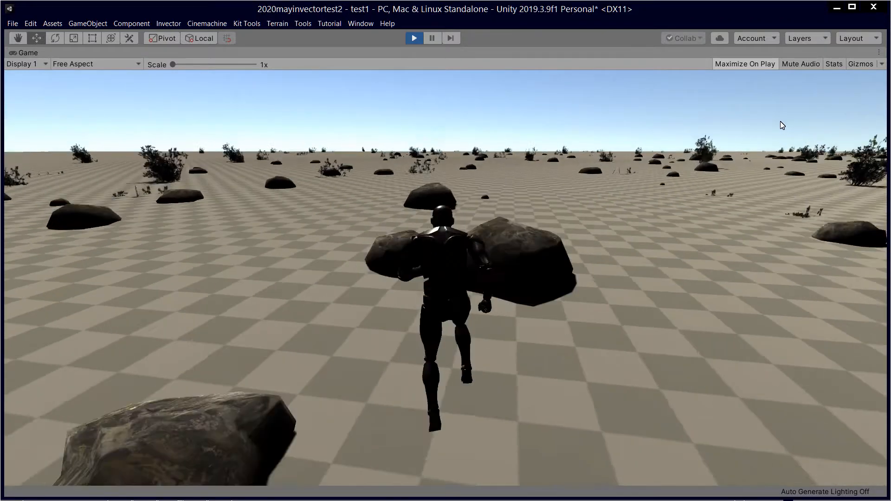
key(space)
key(space)
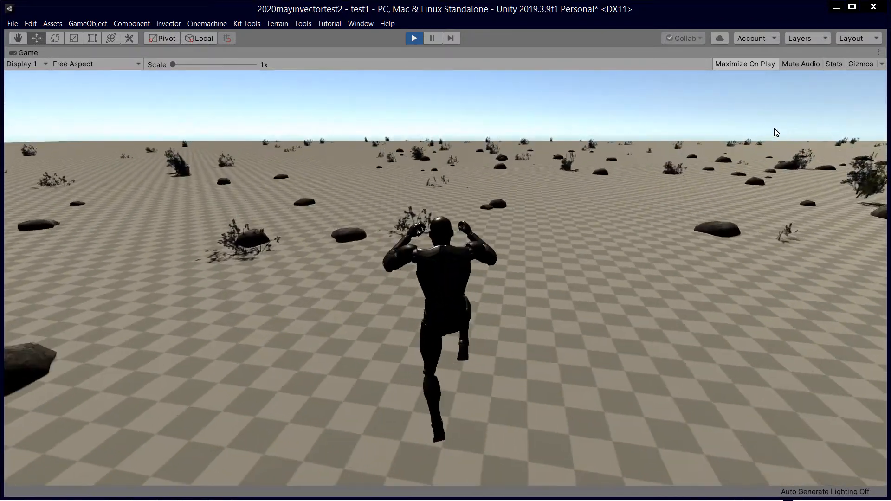
key(space)
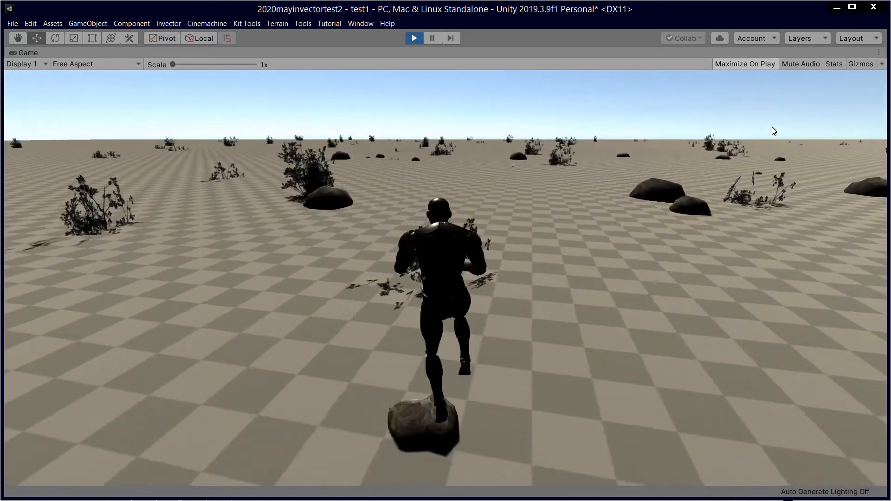
key(space)
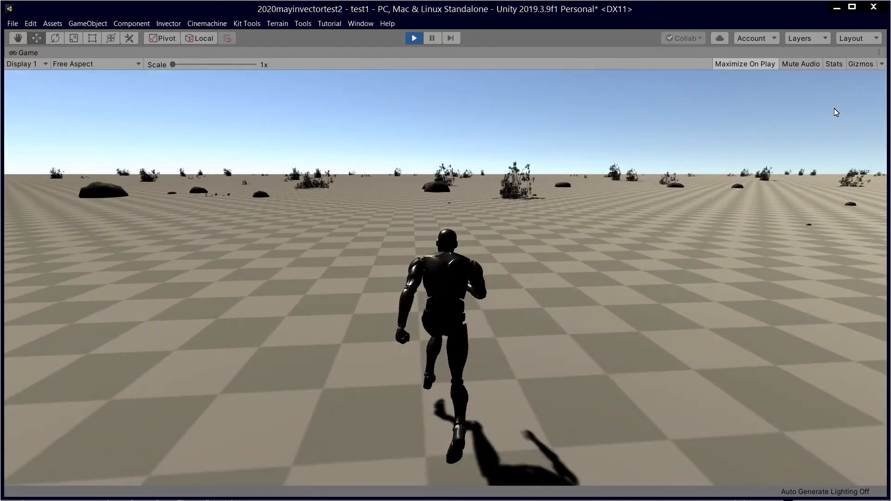
key(space)
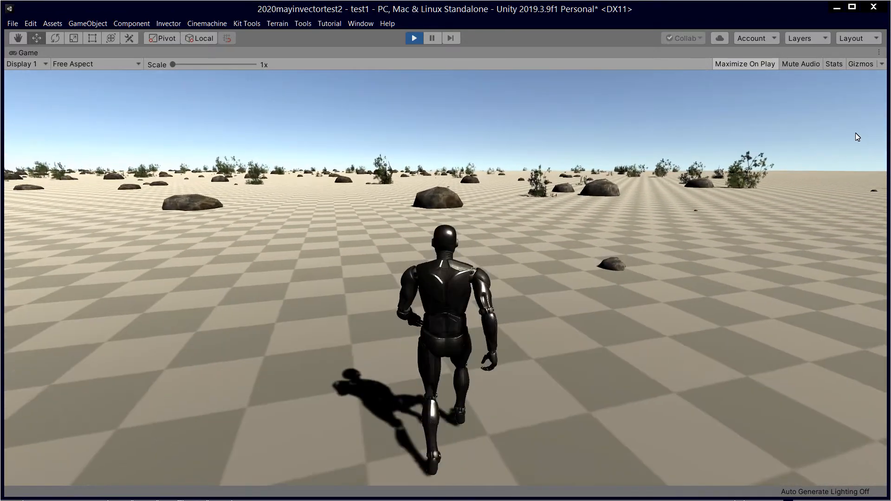
Walk the character up to another large rock to test its collision, and try crouching on the open ground.
key(a)
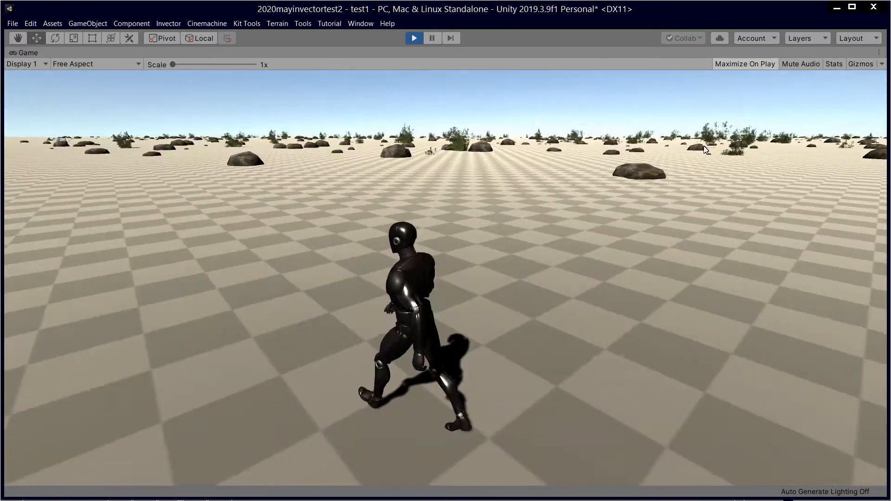
key(w)
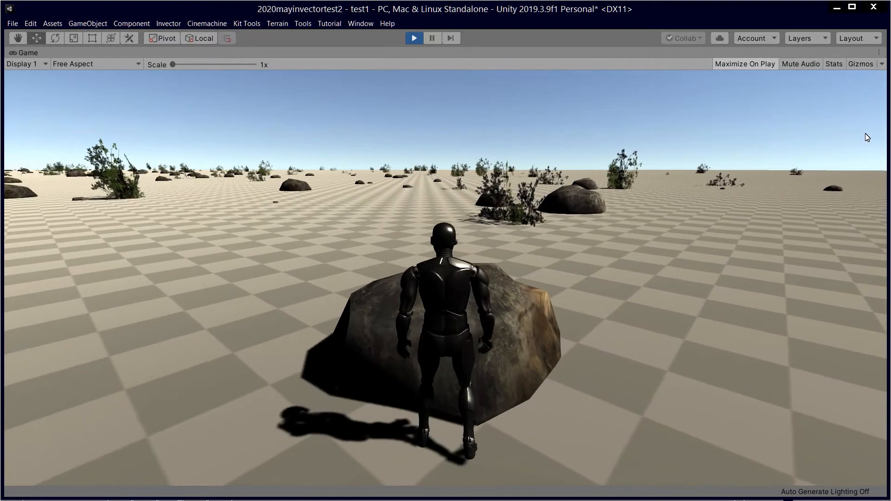
key(w)
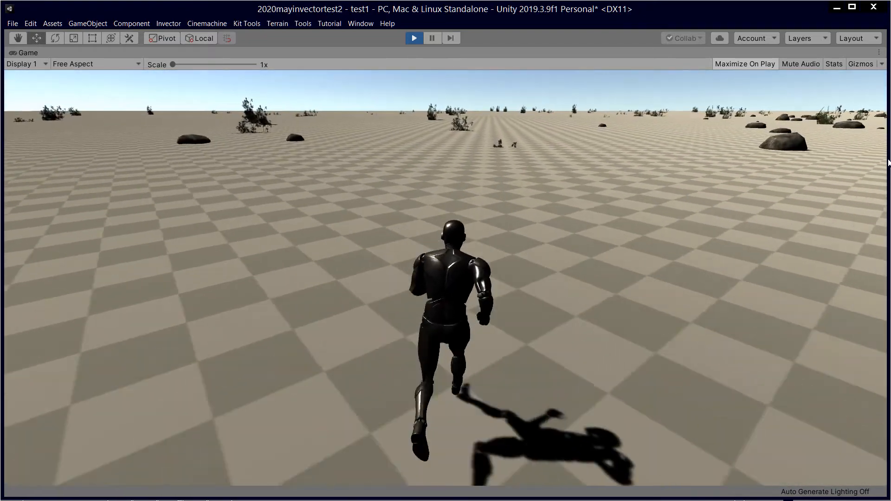
key(c)
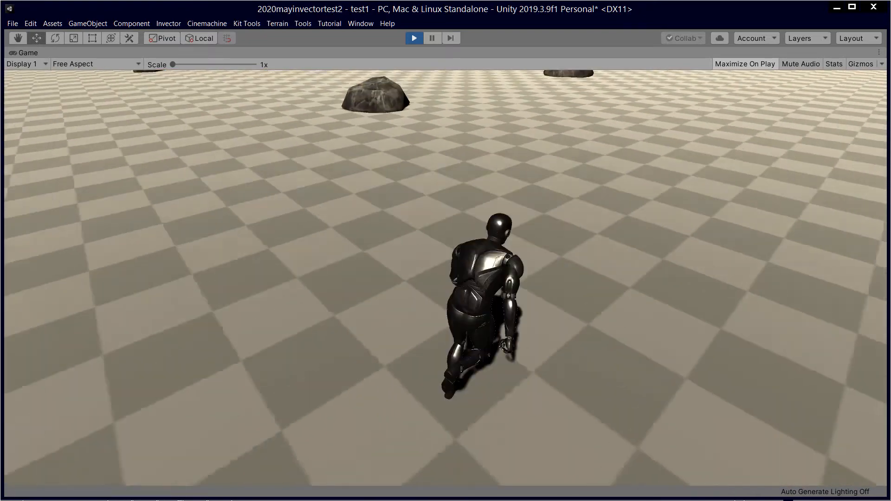
key(w)
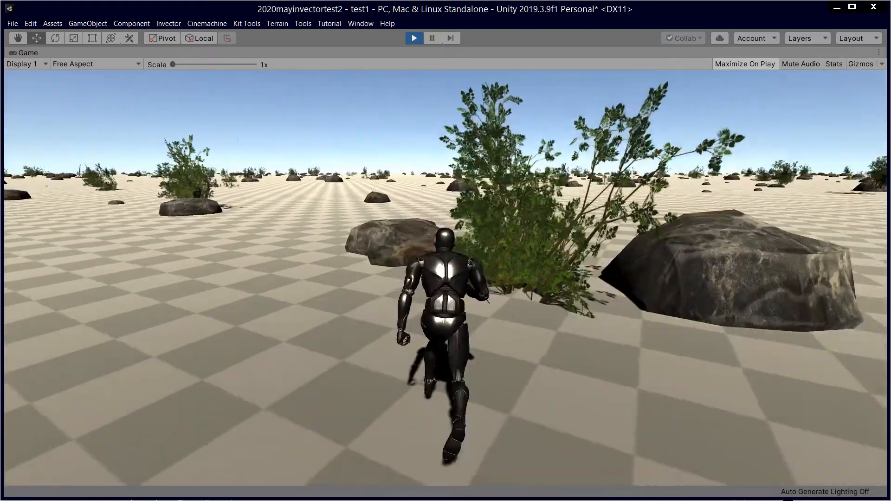
Run the character towards the small bush sprigs and jump repeatedly while exploring the area.
key(space)
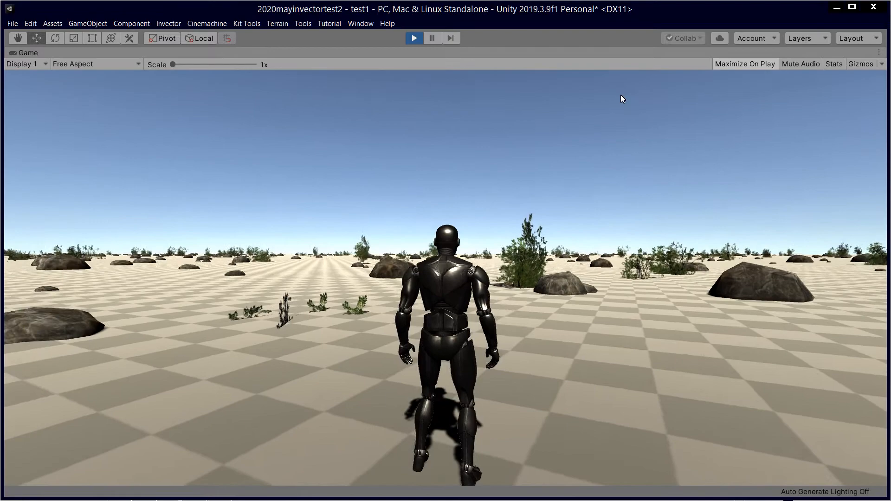
key(w)
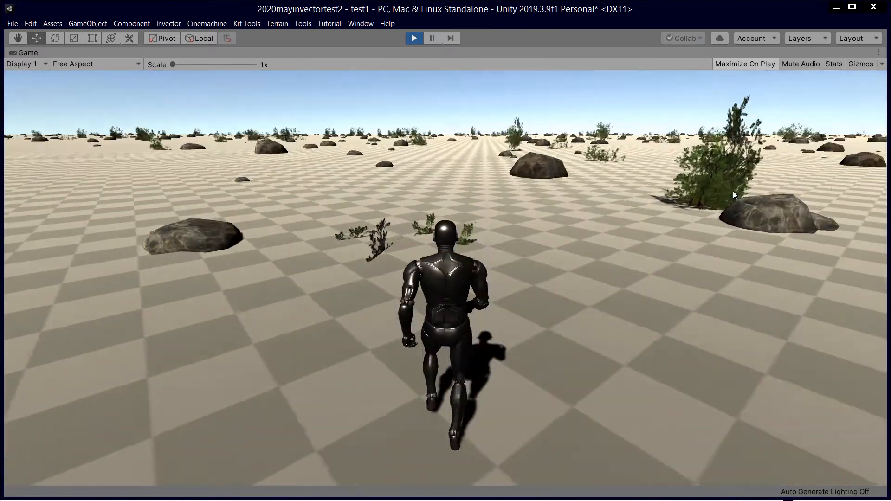
key(space)
key(space)
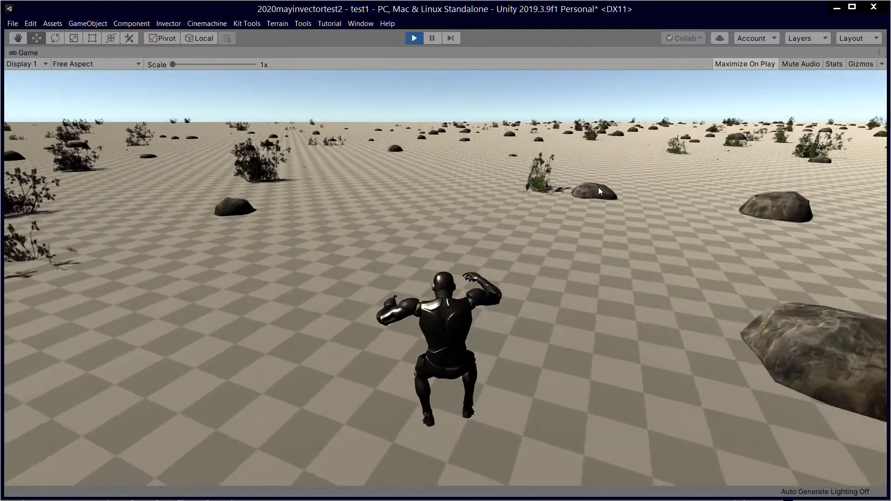
Run and jump the character among the rocks and bushes once more, and end the play test.
key(space)
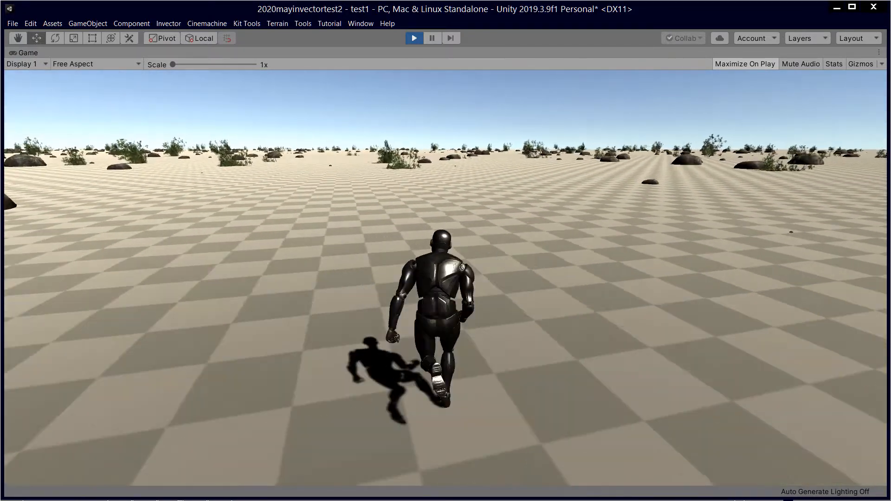
key(space)
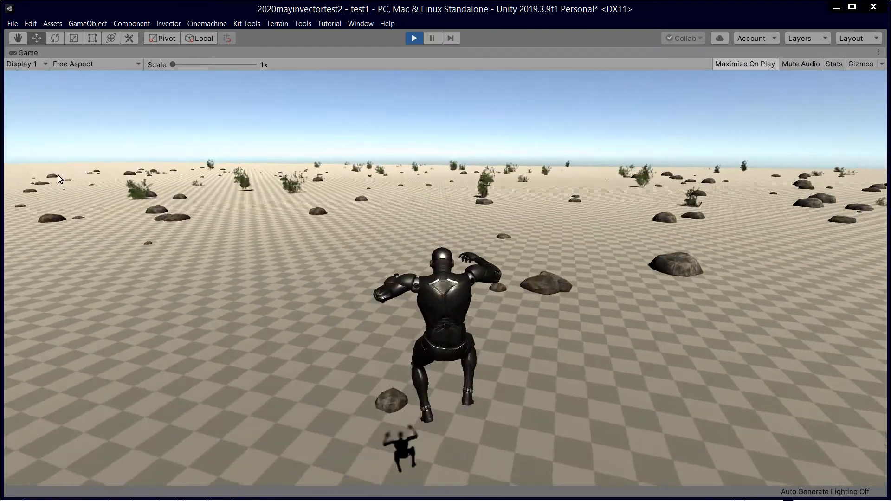
key(space)
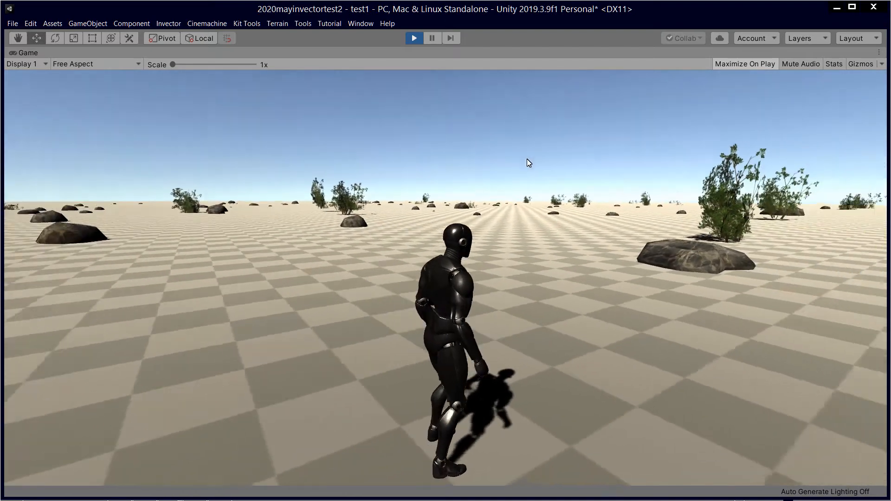
key(w)
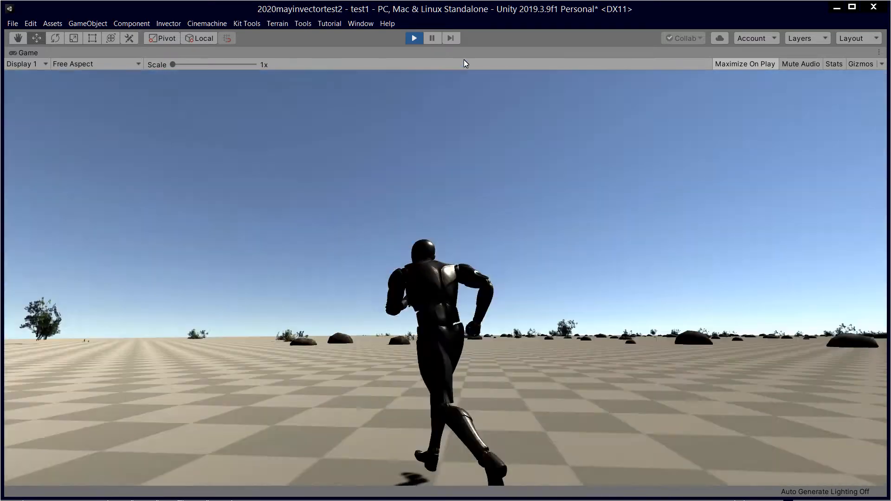
click(415, 37)
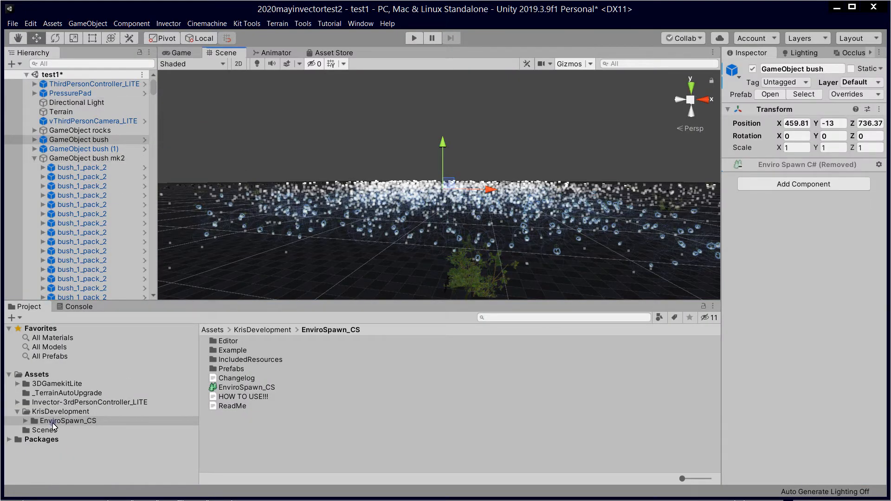
Open the bush_1_pack_2 prefab from the EnviroSpawn_CS Prefabs folder for editing and select its child bush object.
click(232, 369)
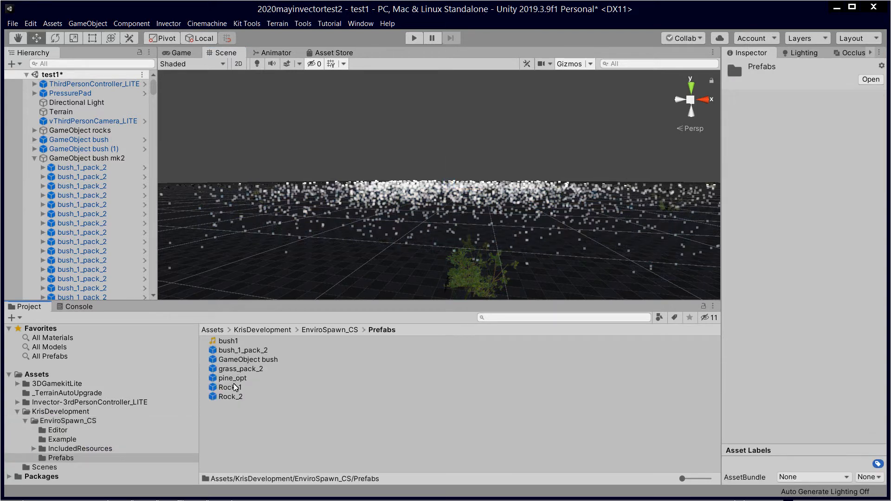
click(235, 379)
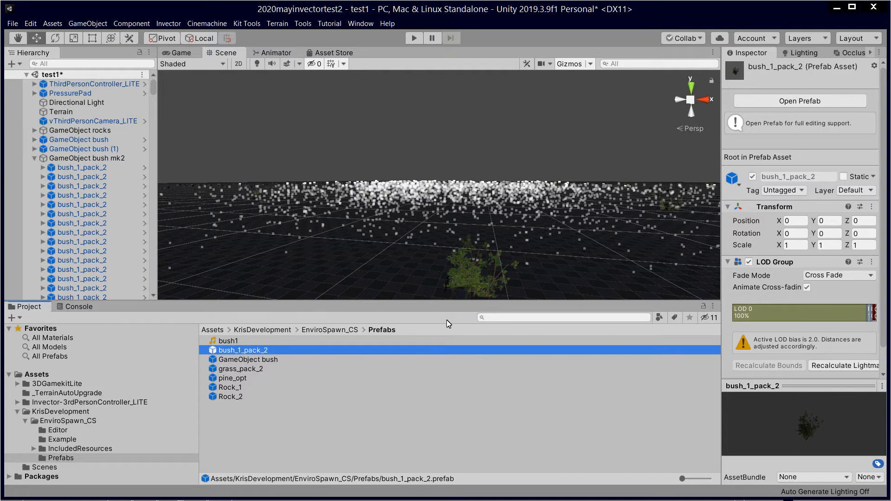
scroll(845, 231, down, 1)
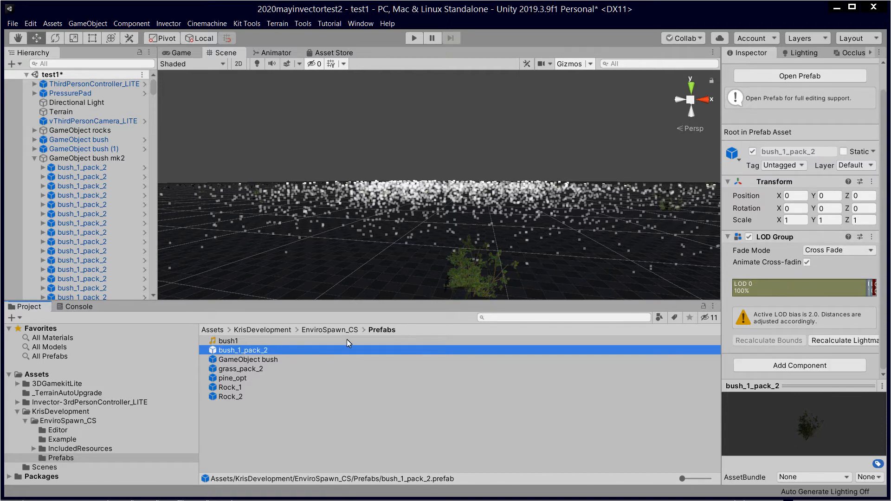
double_click(263, 350)
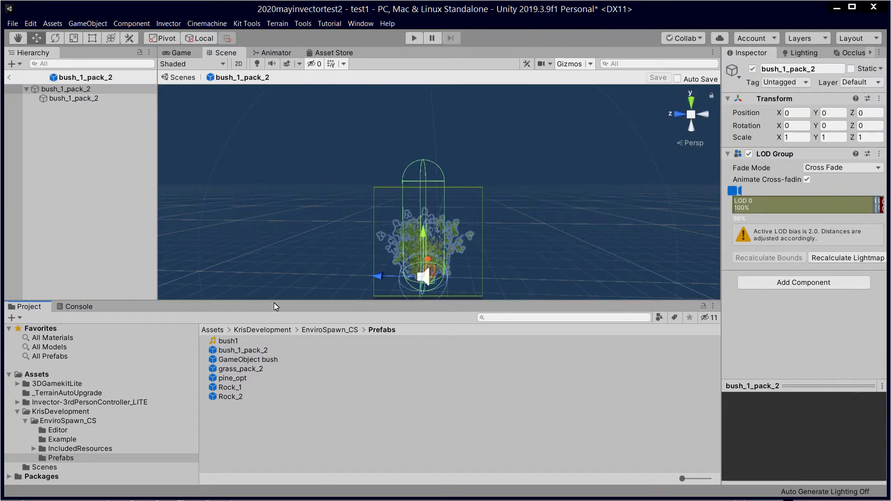
click(76, 99)
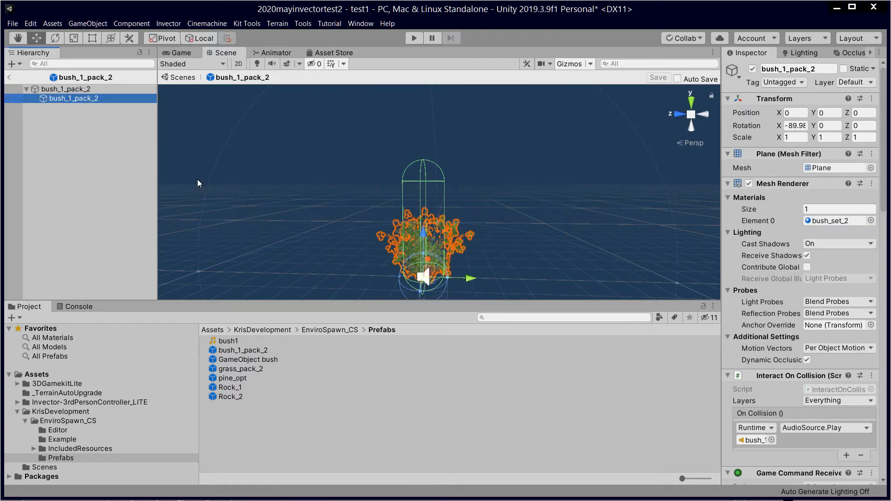
Examine the child bush's Interact On Collision script, Game Command Receiver and Audio Source with its 3D sound settings.
scroll(788, 320, down, 4)
scroll(801, 319, up, 4)
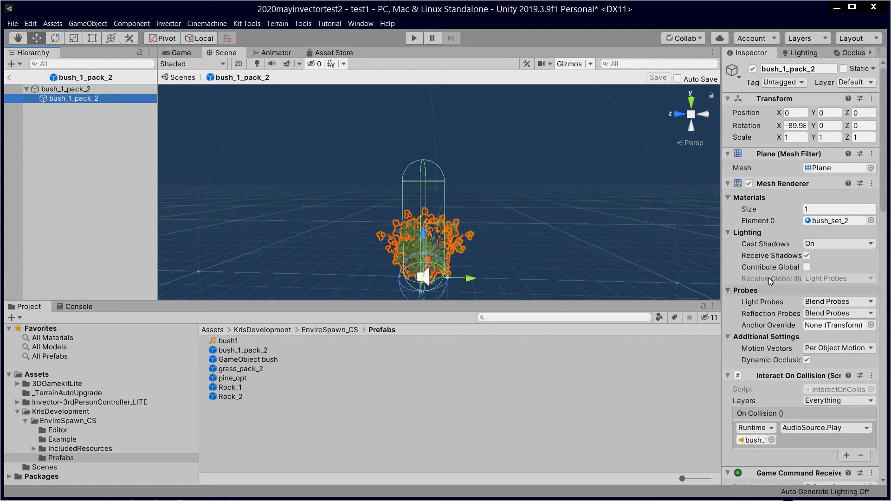
scroll(801, 255, down, 5)
scroll(802, 255, down, 3)
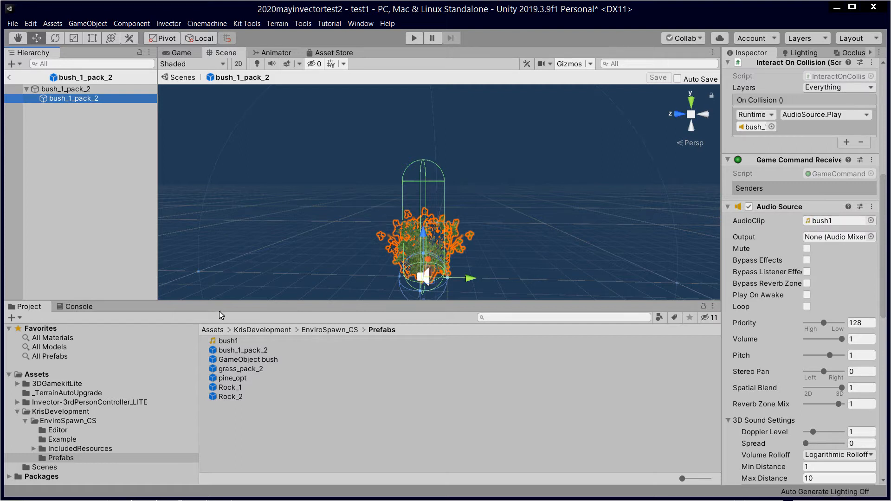
scroll(784, 214, down, 3)
scroll(786, 212, down, 6)
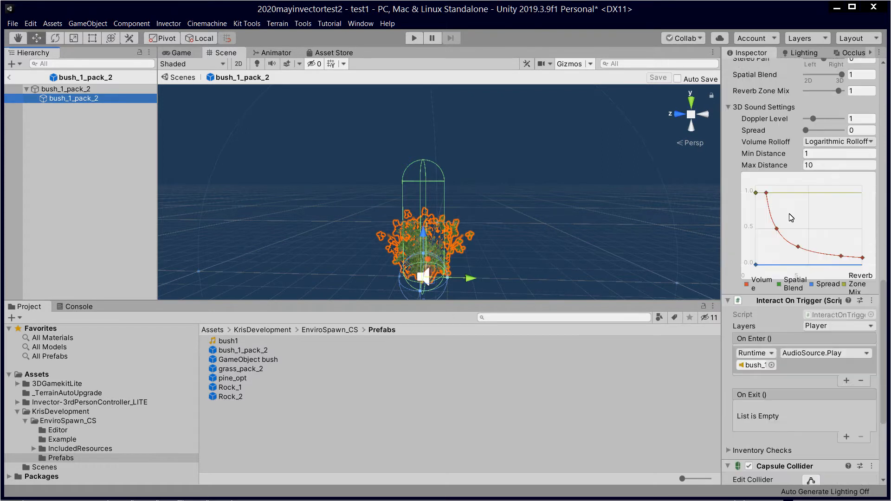
scroll(790, 222, up, 18)
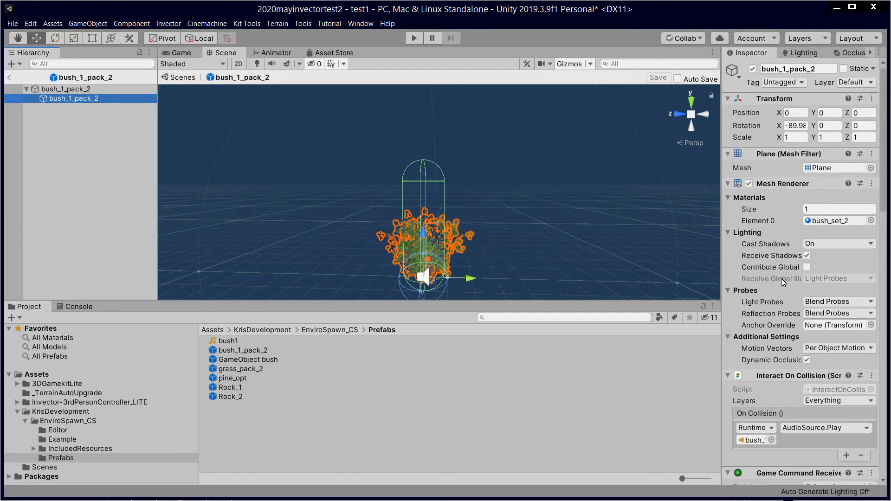
scroll(781, 278, down, 12)
scroll(784, 288, up, 6)
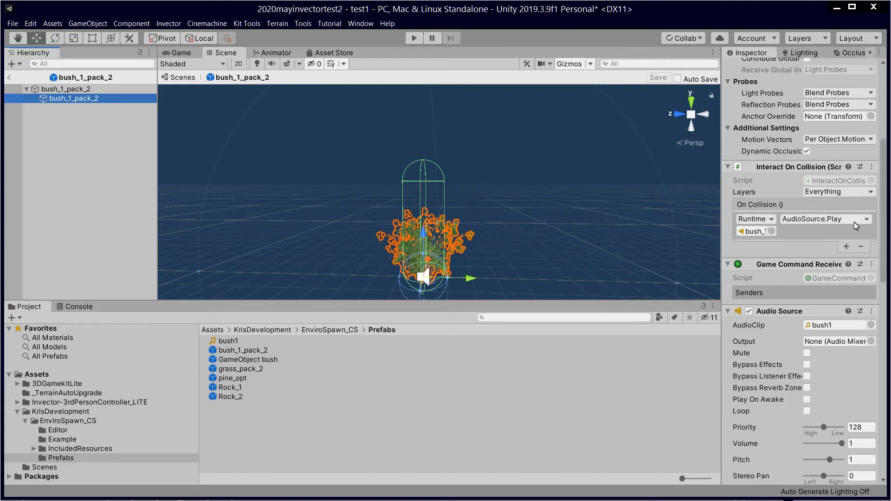
scroll(813, 247, up, 5)
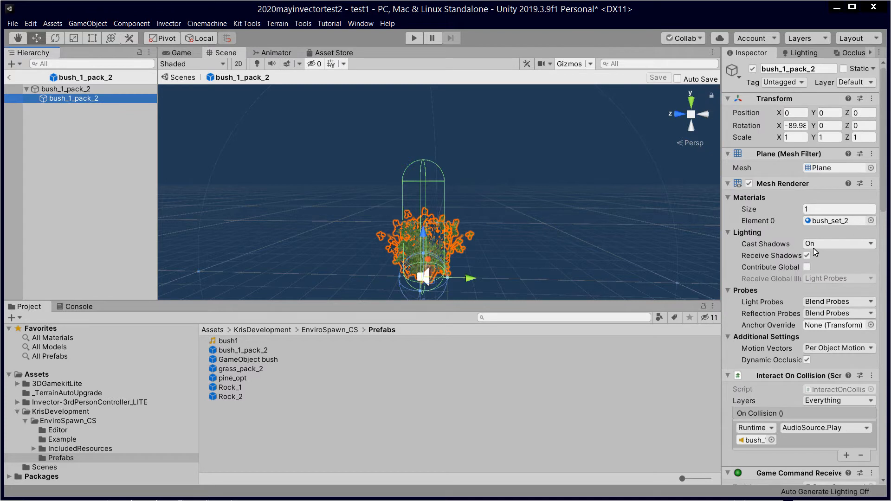
Compare the child bush's Interact On Trigger and Capsule Collider settings with its Interact On Collision and Audio Source components.
scroll(815, 252, down, 15)
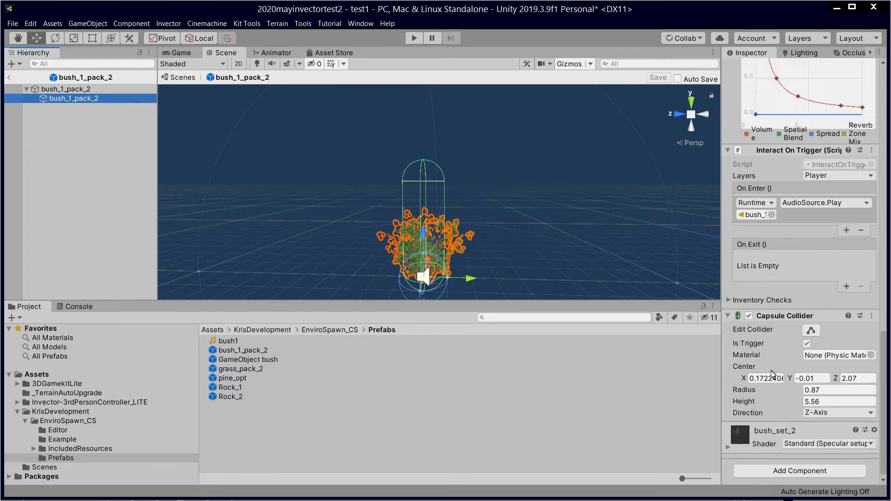
scroll(771, 374, up, 3)
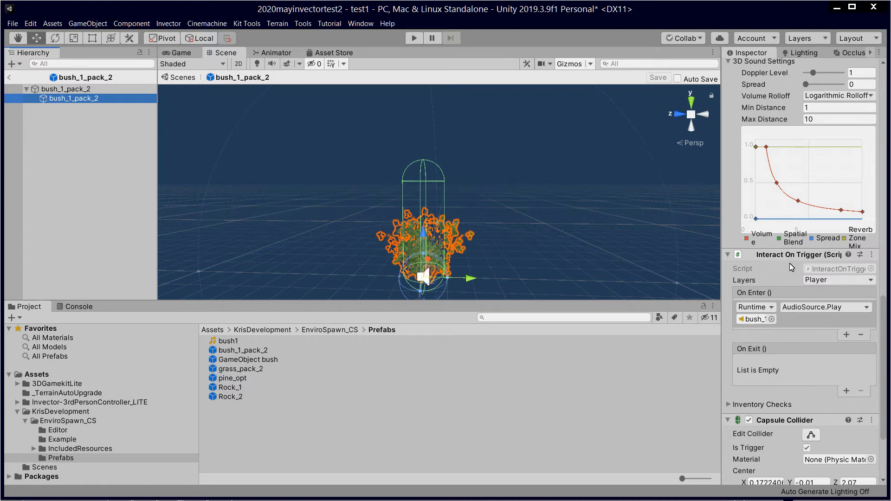
scroll(789, 263, up, 15)
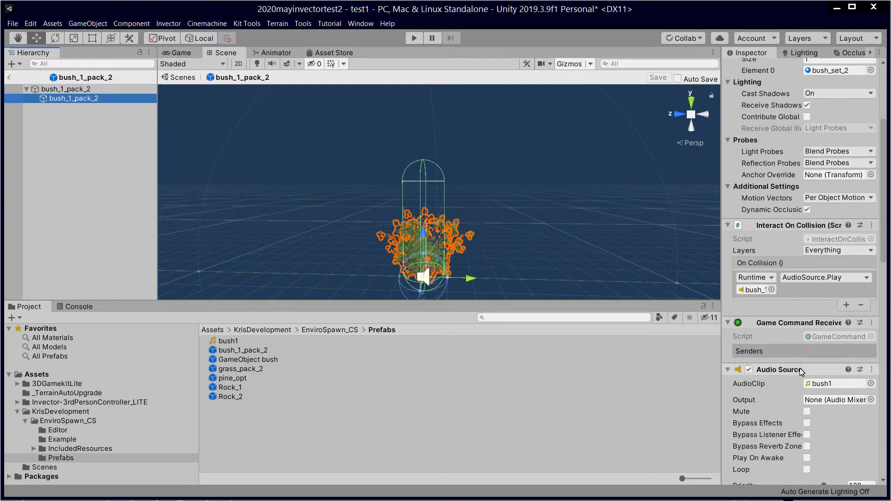
scroll(796, 362, down, 15)
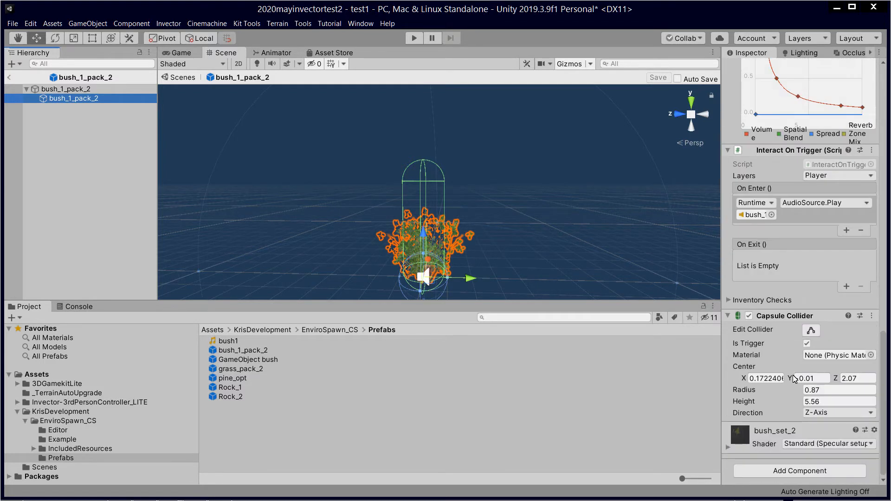
scroll(791, 375, up, 5)
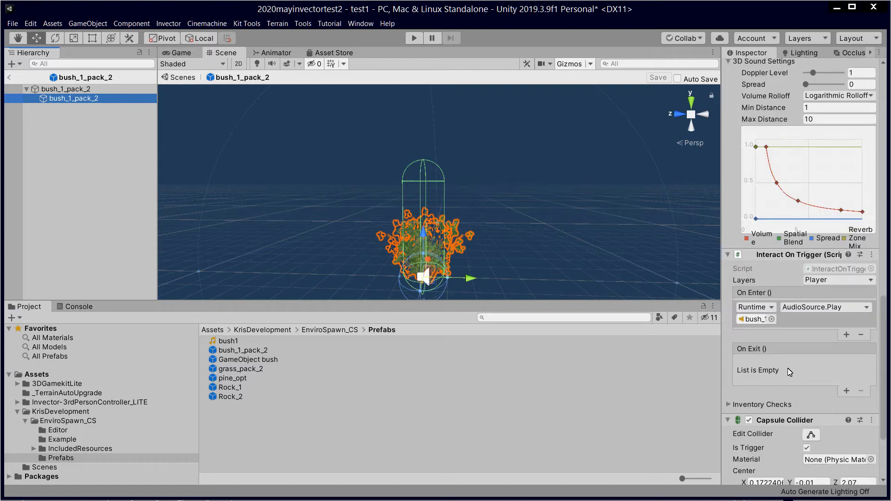
scroll(787, 335, up, 20)
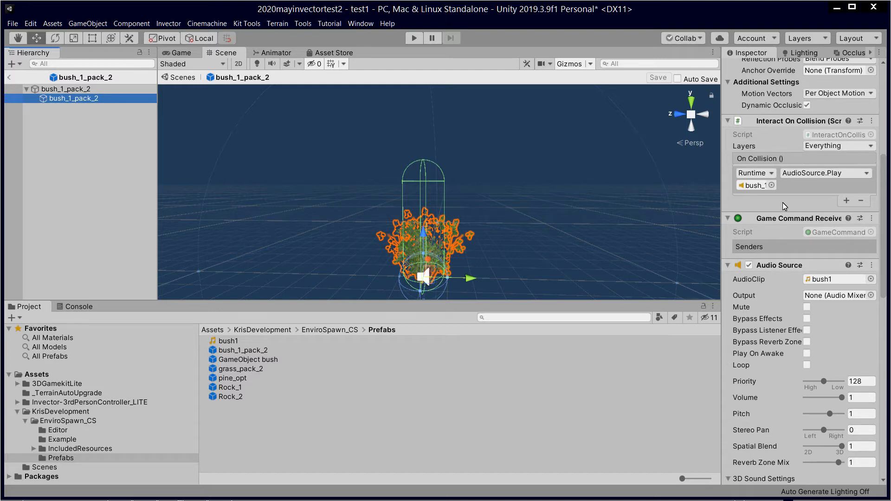
scroll(807, 234, down, 20)
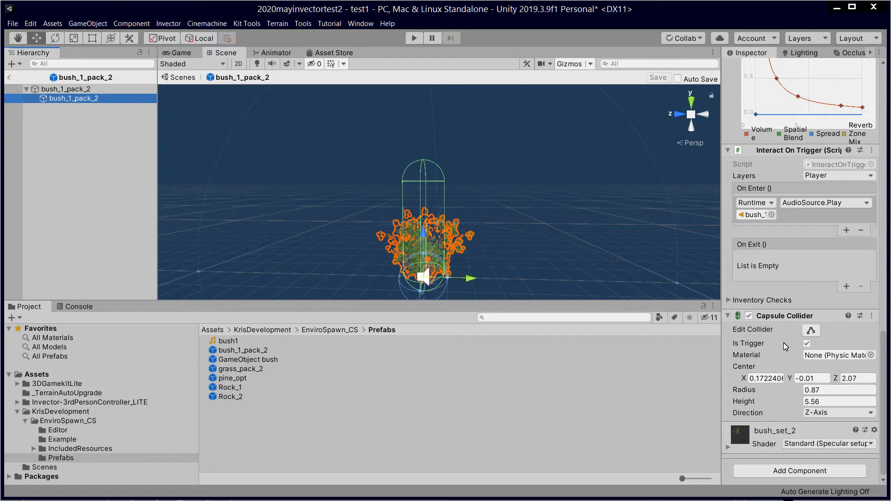
scroll(808, 241, up, 4)
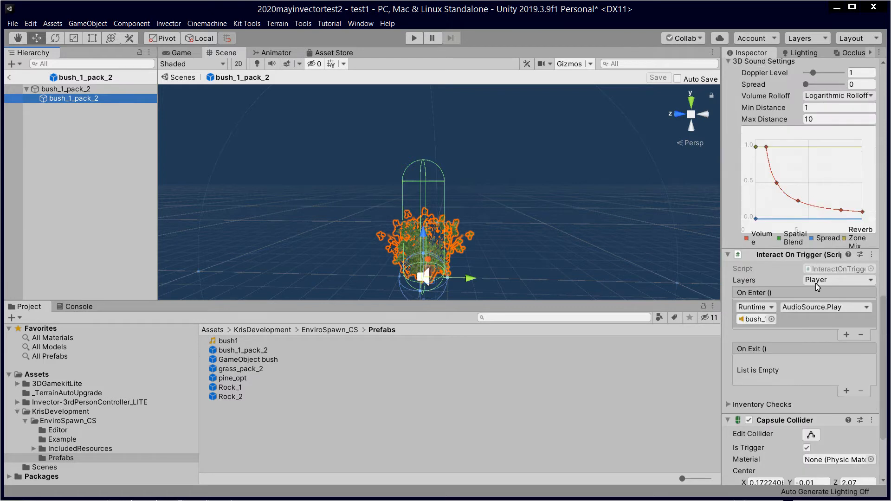
scroll(793, 269, up, 12)
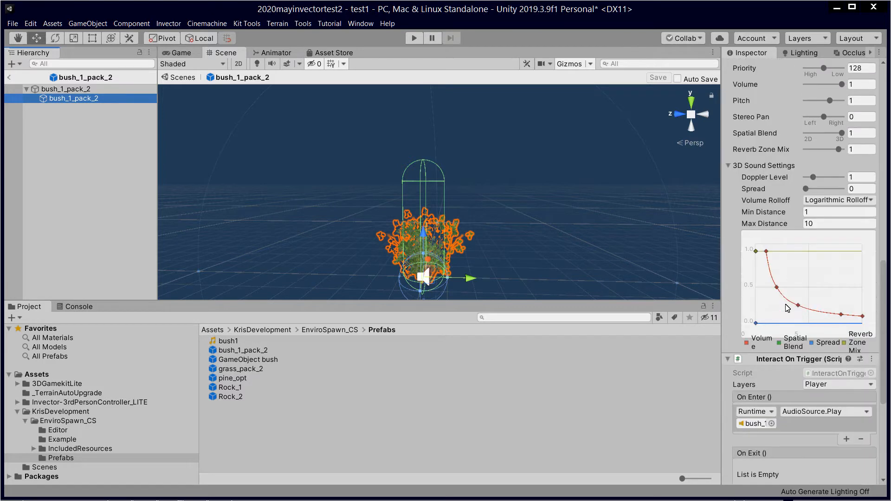
scroll(782, 264, up, 12)
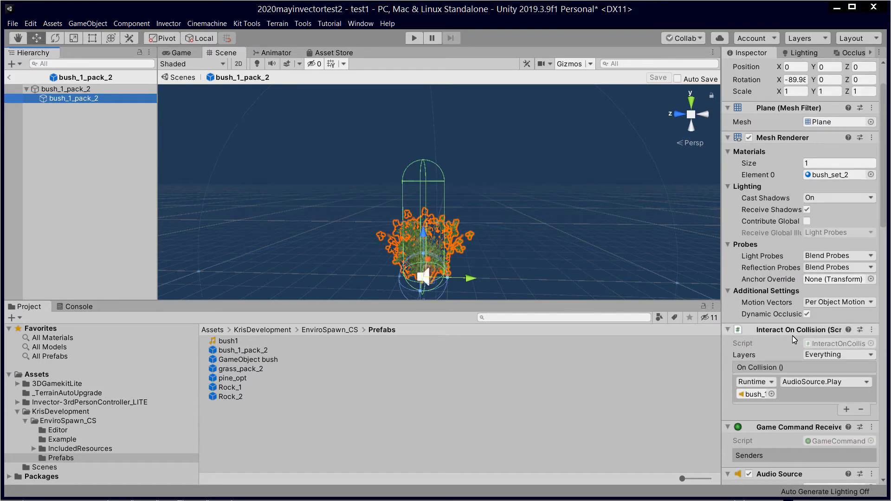
scroll(792, 337, down, 15)
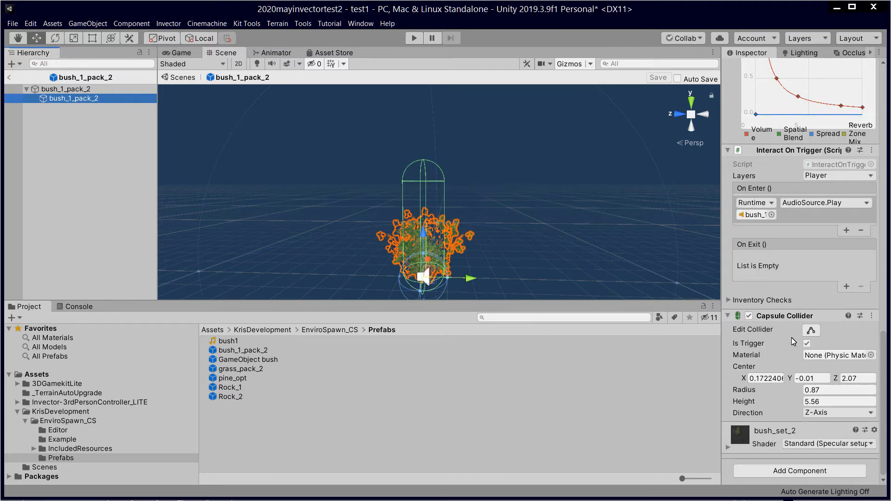
scroll(780, 346, up, 4)
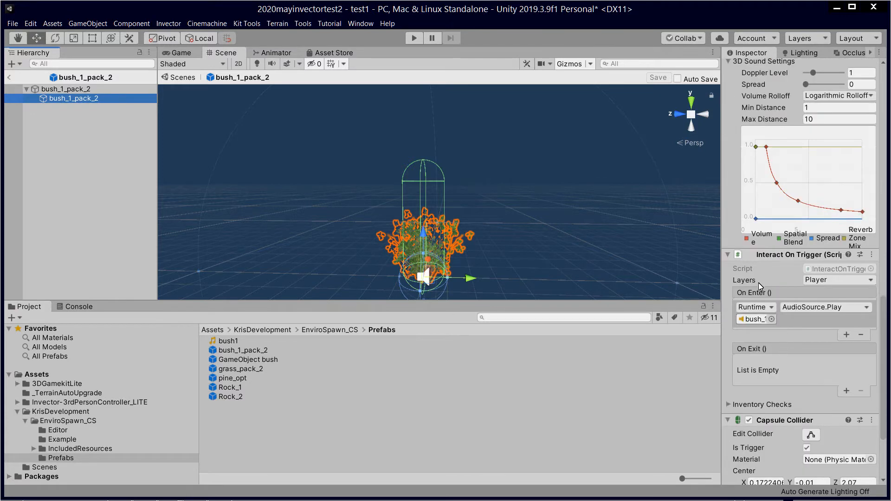
Remove the Interact On Trigger component from the child bush and review its remaining components.
click(871, 255)
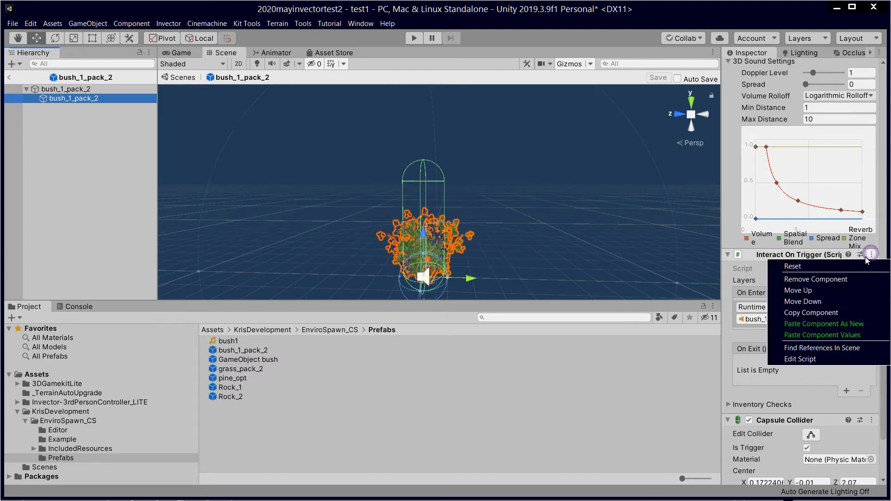
click(831, 281)
scroll(824, 302, up, 15)
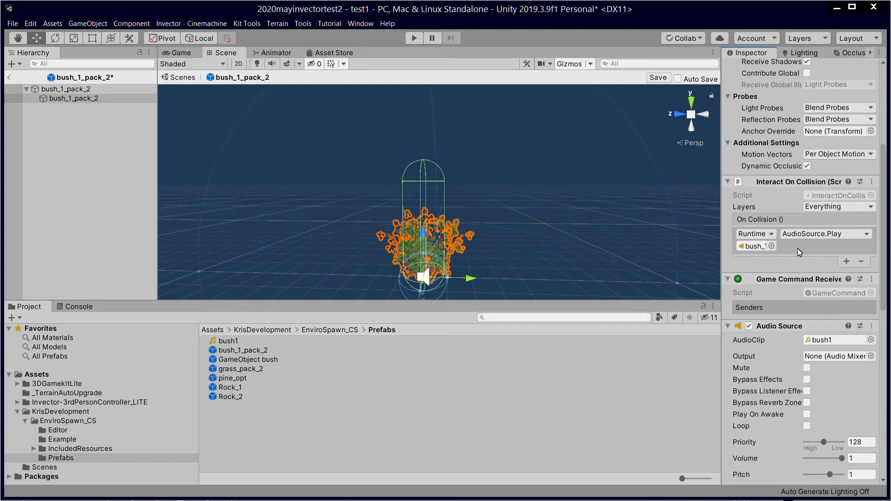
scroll(810, 311, down, 7)
scroll(810, 311, up, 7)
Save the modified bush_1_pack_2 prefab while returning to the test1 scene, and start a play test of the scene.
click(413, 37)
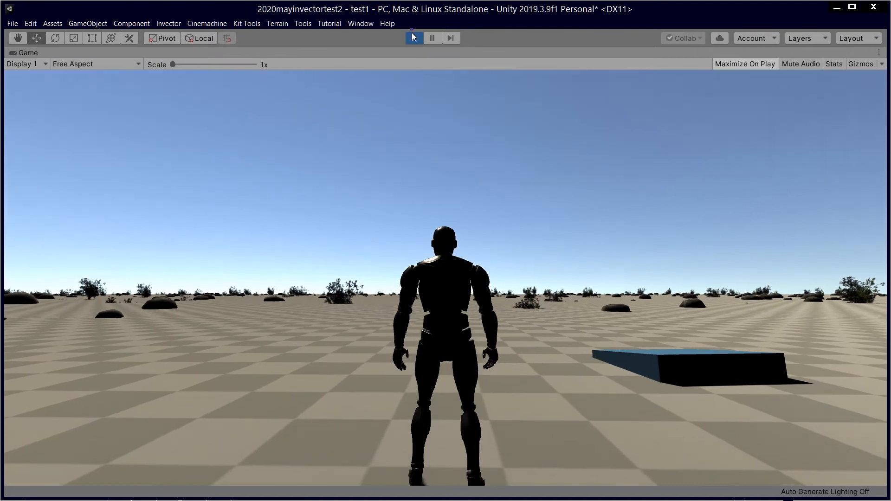
click(415, 39)
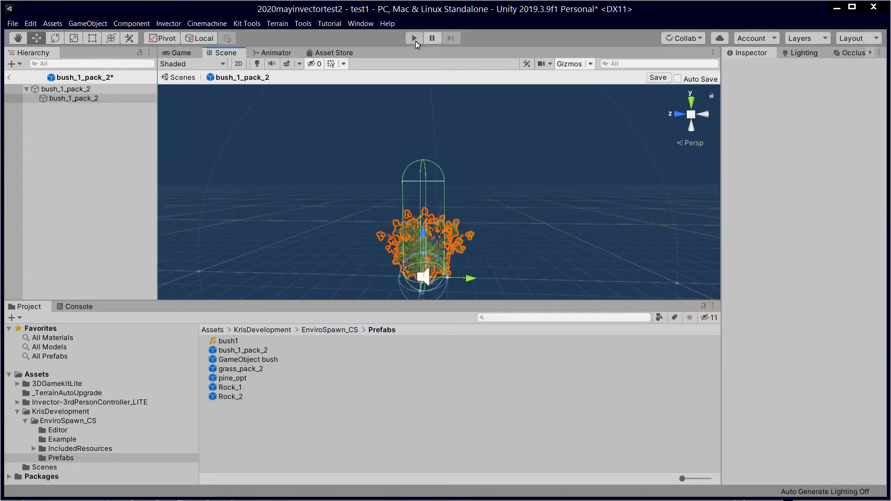
click(10, 79)
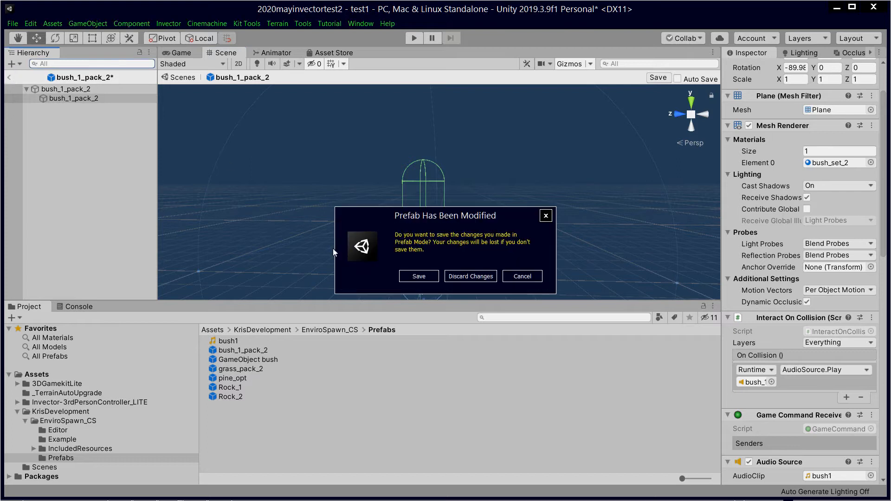
click(413, 276)
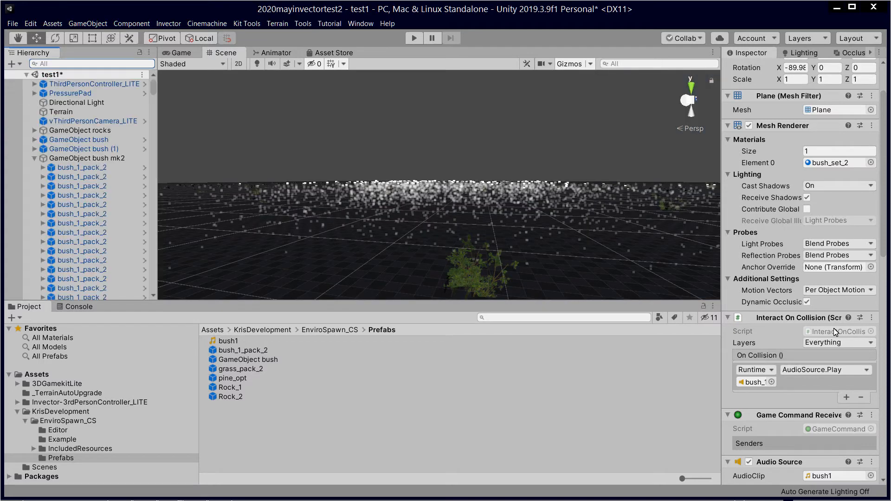
click(411, 39)
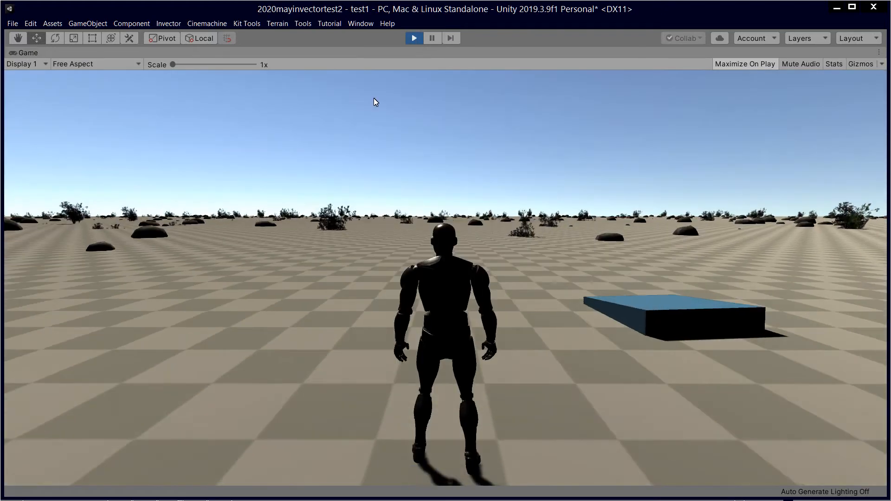
Walk the character through the scene to test the bush sounds, and stop the play test.
key(w)
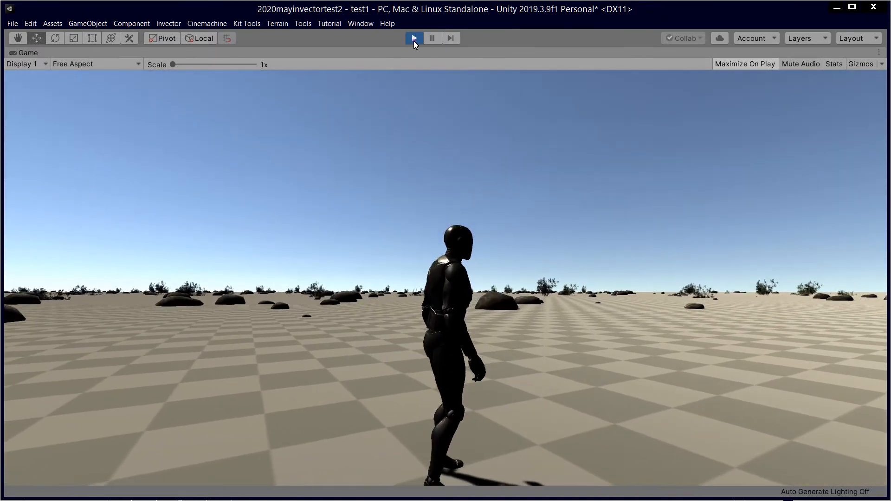
click(413, 41)
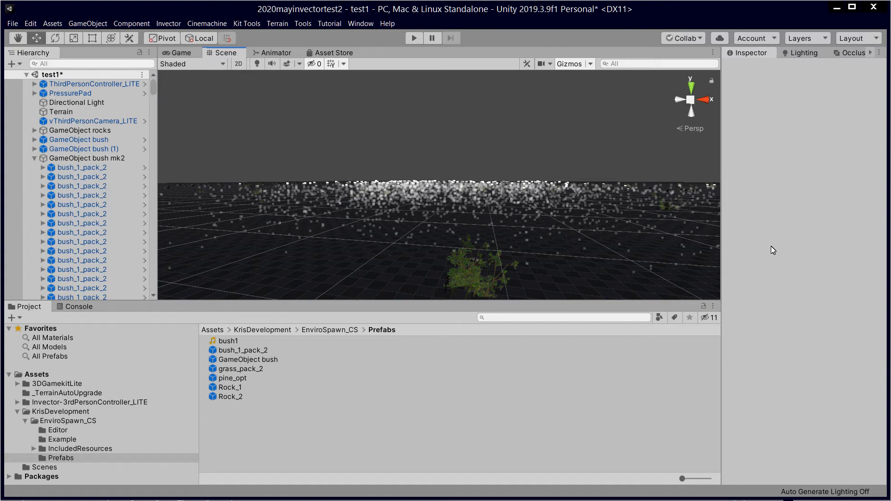
Open the bush_1_pack_2 prefab for editing and select its child bush.
click(242, 352)
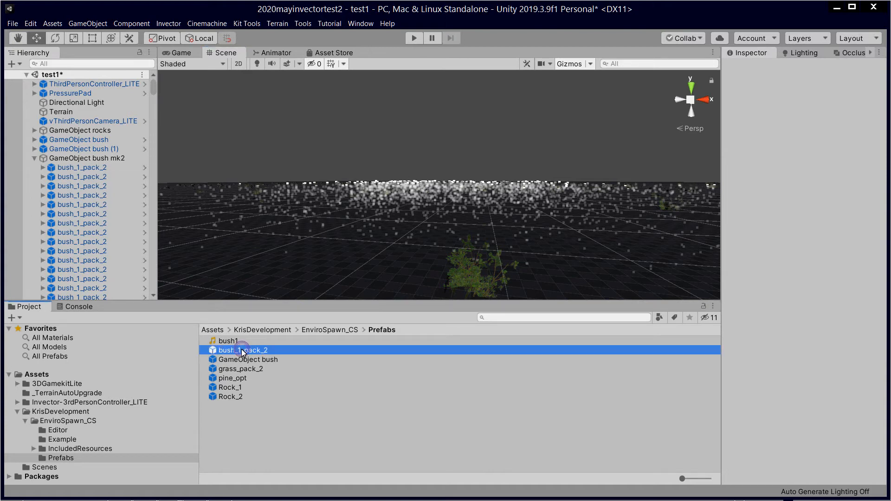
click(242, 351)
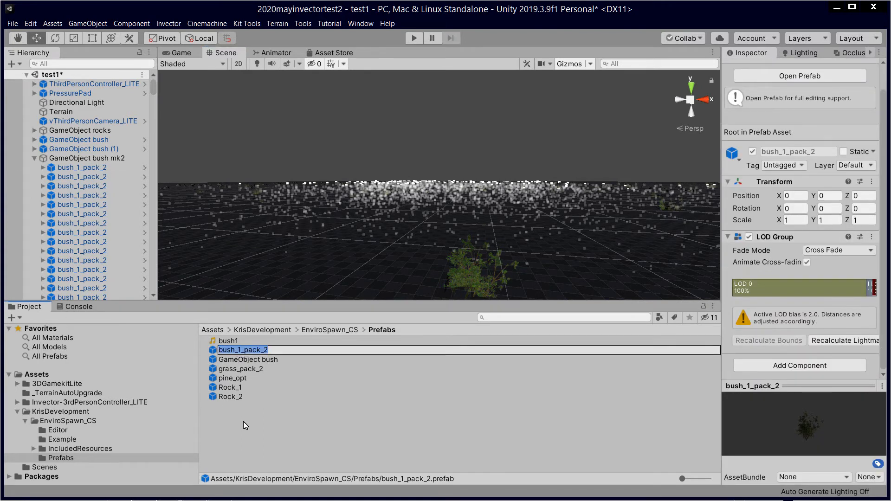
key(Escape)
double_click(257, 350)
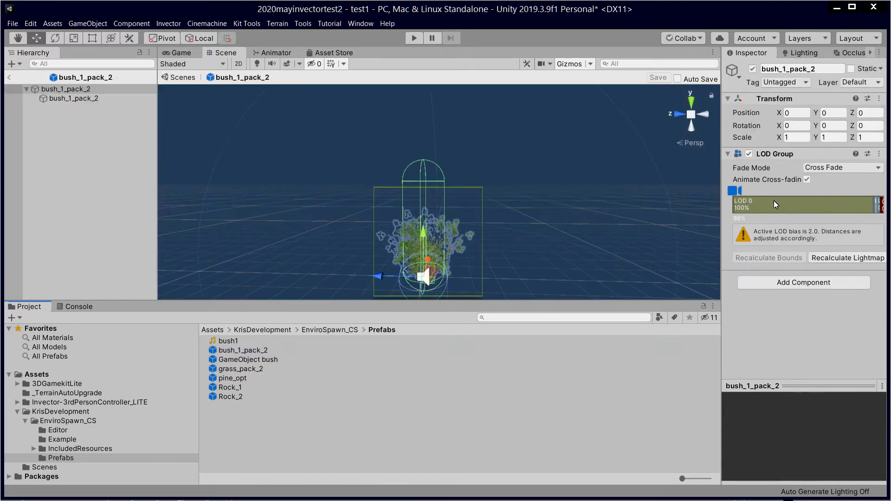
click(72, 98)
Examine the child bush's Audio Source, Capsule Collider and Interact On Collision components, including the collision script's layer options.
scroll(804, 283, down, 10)
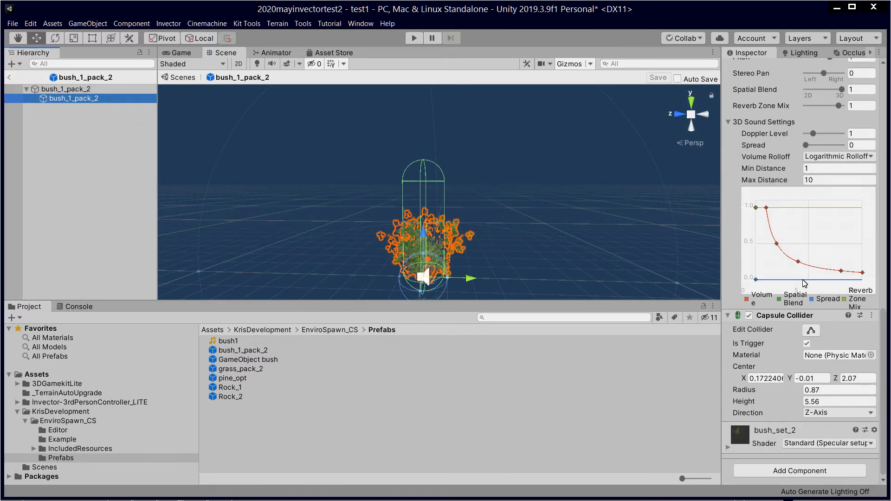
scroll(839, 349, up, 10)
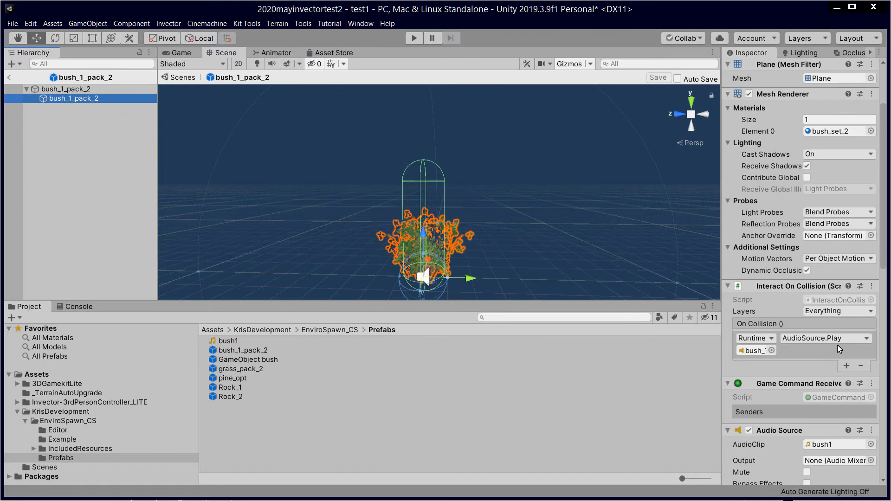
scroll(795, 293, down, 10)
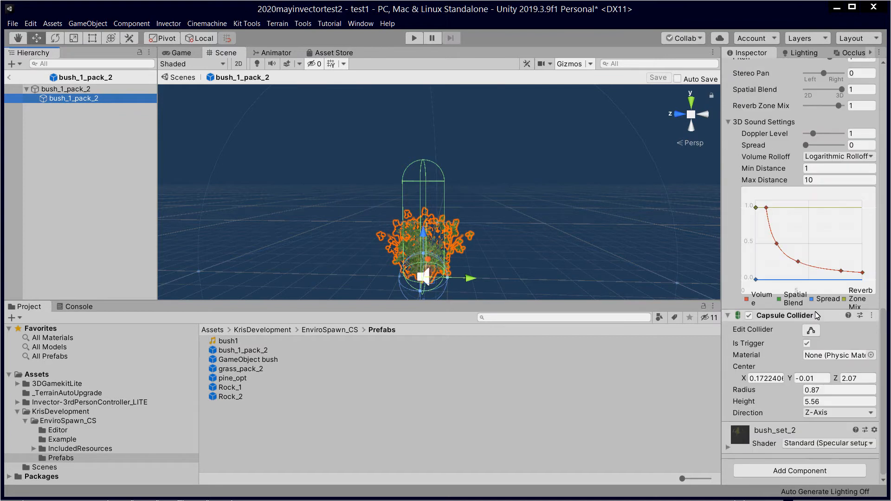
scroll(858, 331, up, 10)
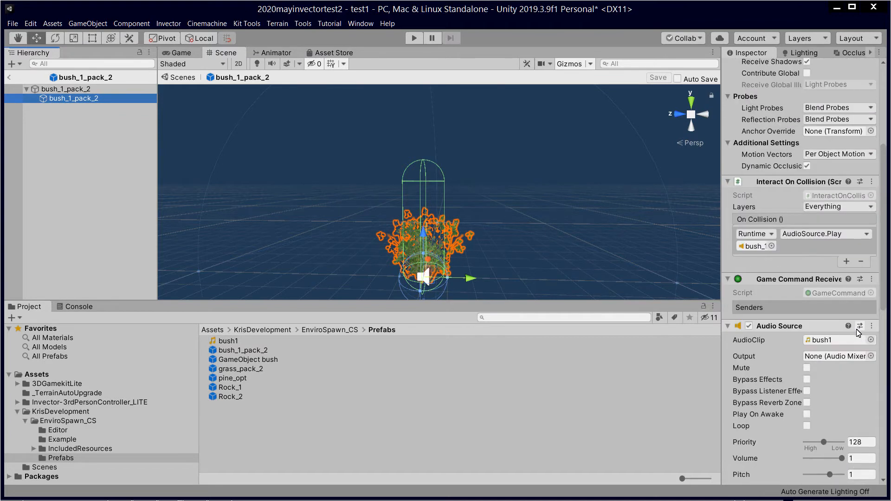
scroll(857, 331, up, 10)
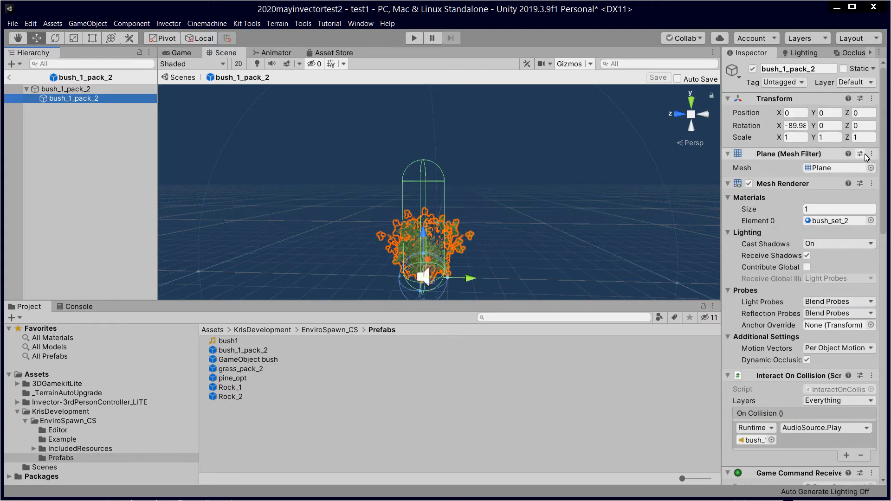
scroll(784, 377, down, 15)
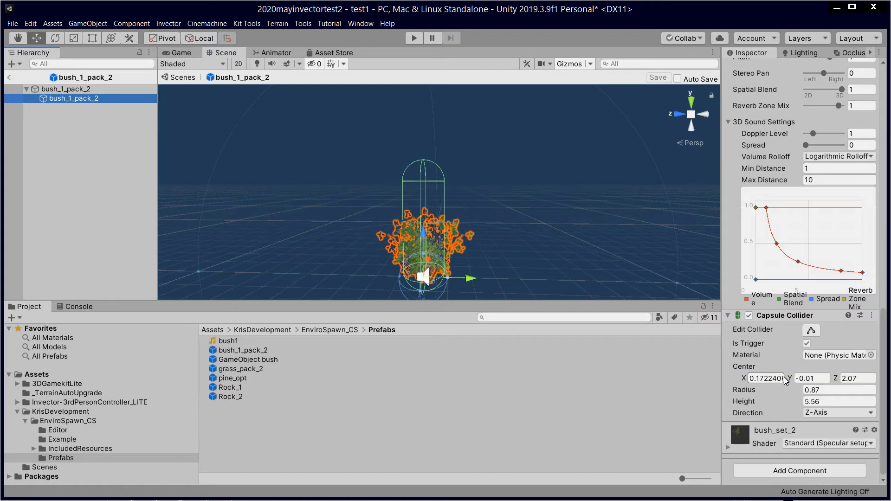
scroll(806, 323, up, 10)
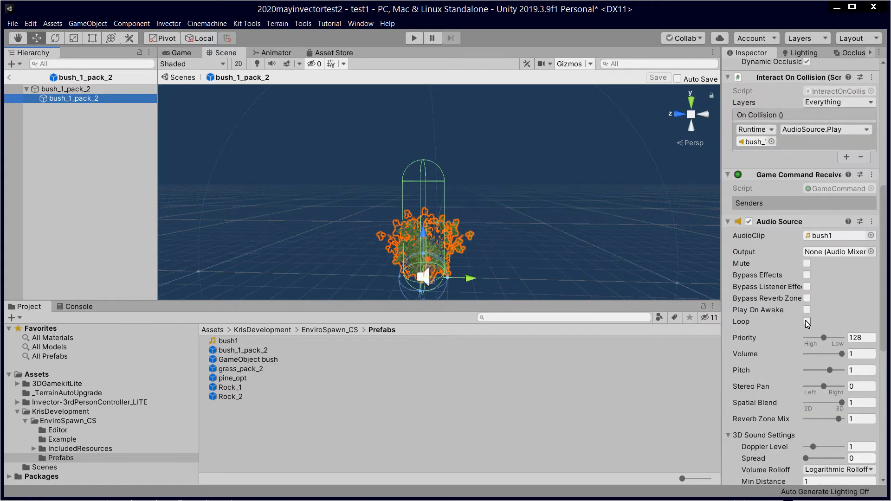
scroll(800, 165, up, 3)
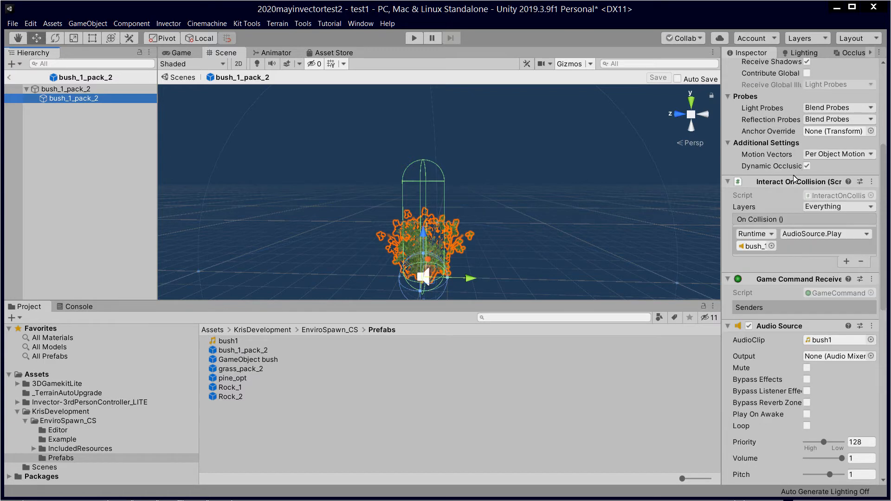
click(832, 207)
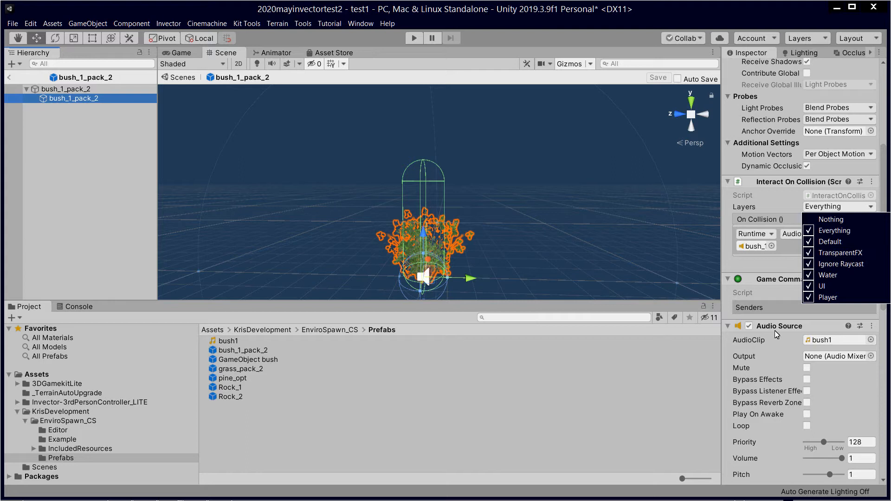
click(731, 259)
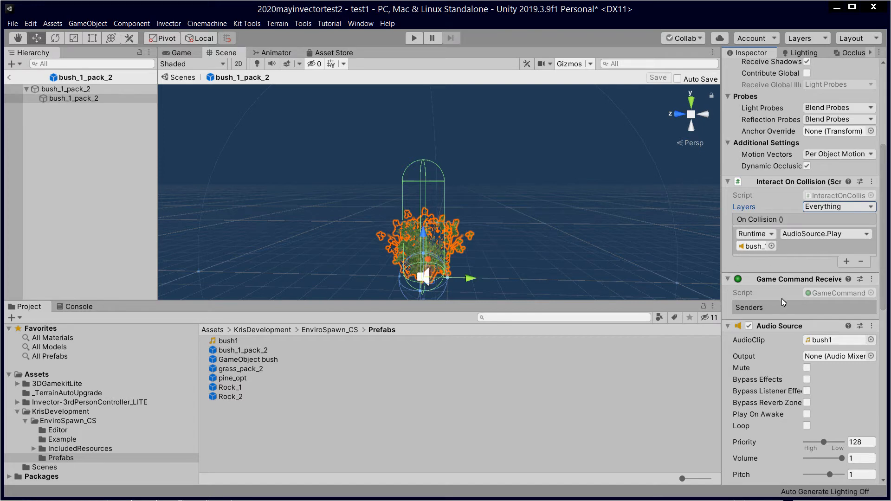
Search the available components for "interact" and add Interact On Trigger to the child bush.
scroll(781, 303, down, 10)
click(780, 470)
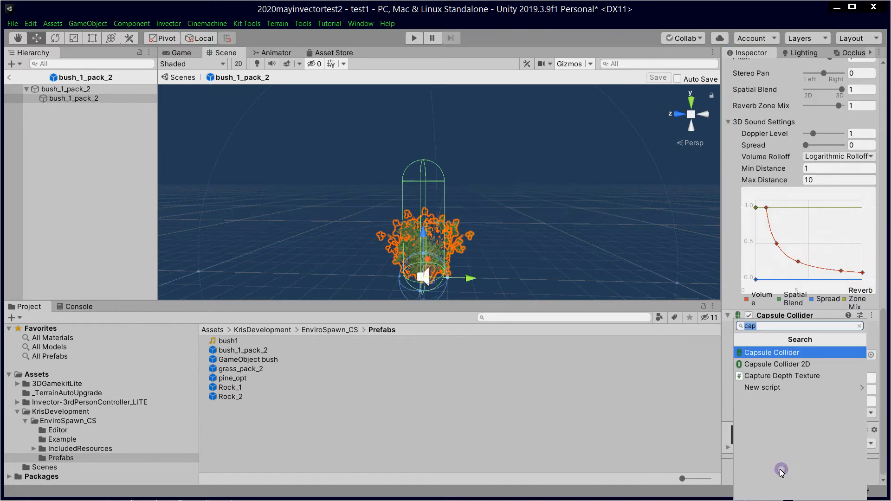
text(int)
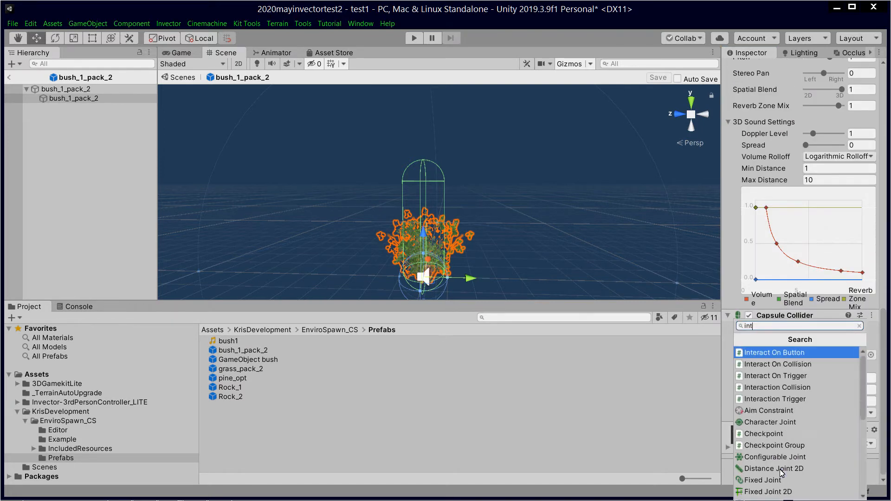
text(eract)
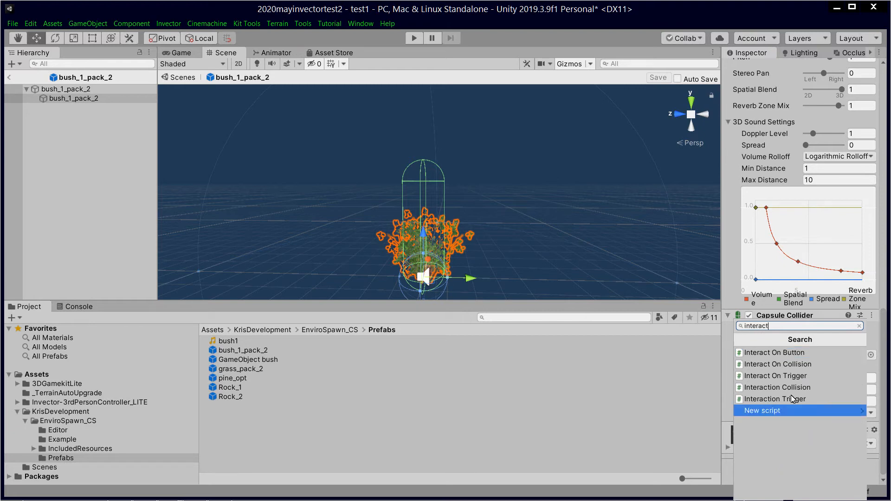
click(788, 376)
Add an On Enter event to Interact On Trigger that targets the child bush and calls AudioSource.Play.
scroll(823, 417, down, 4)
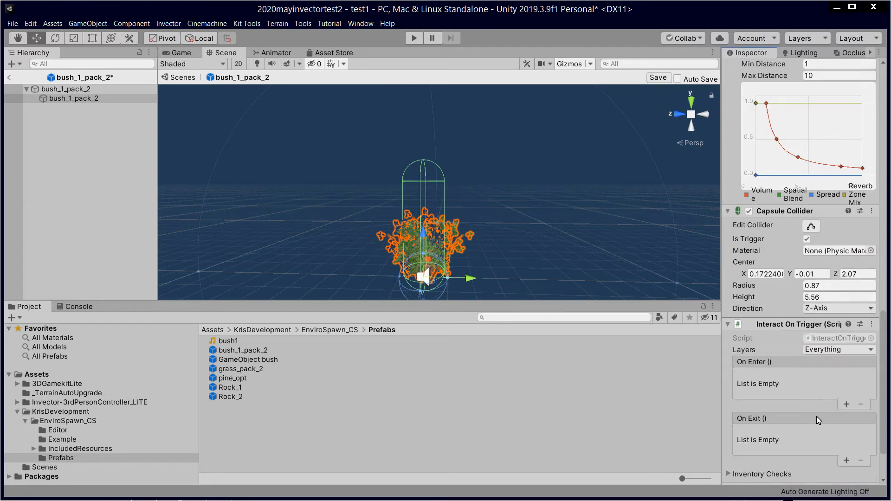
click(846, 404)
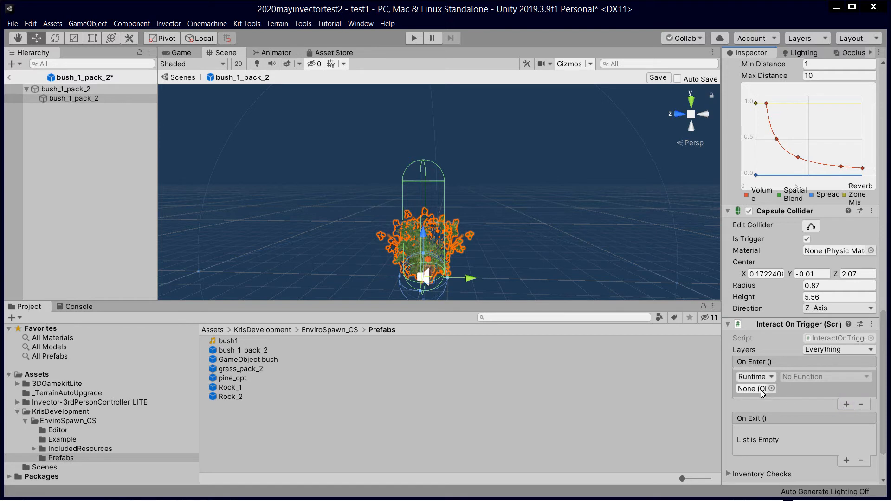
drag(72, 98, 745, 391)
click(809, 378)
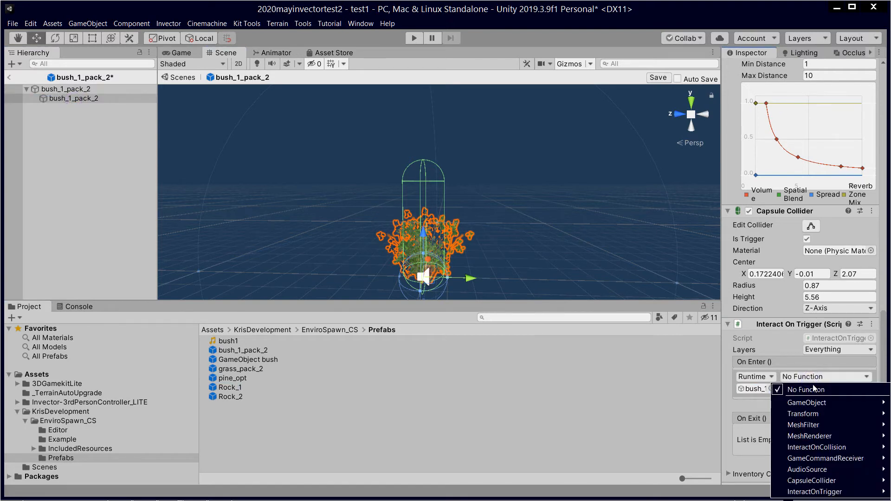
mouse_move(837, 470)
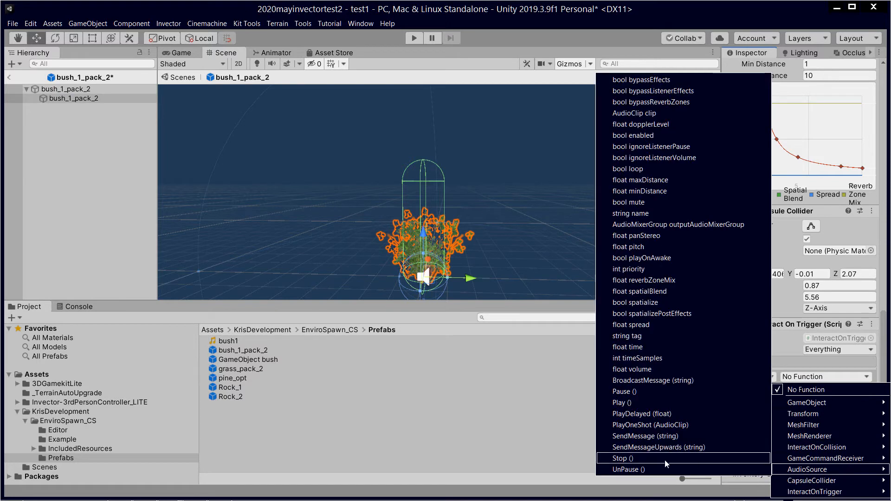
click(650, 406)
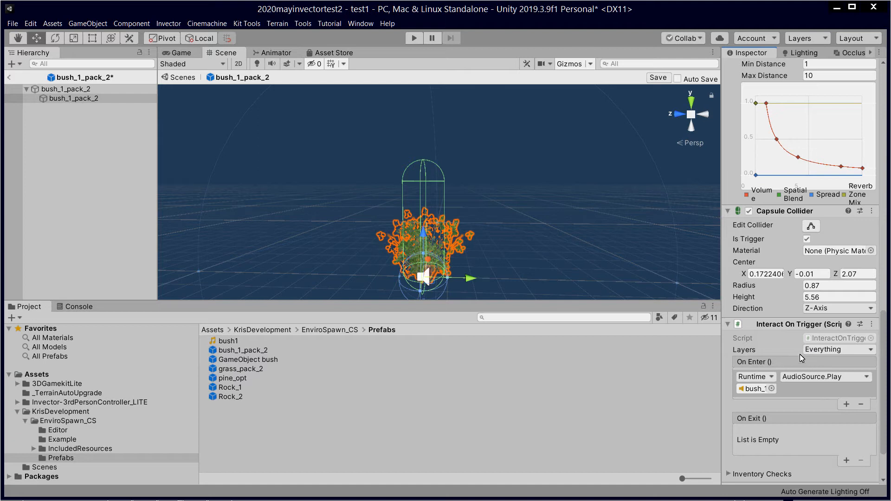
Remove the Interact On Collision component from the child bush, and save the prefab while returning to the test1 scene.
scroll(790, 334, up, 10)
click(872, 182)
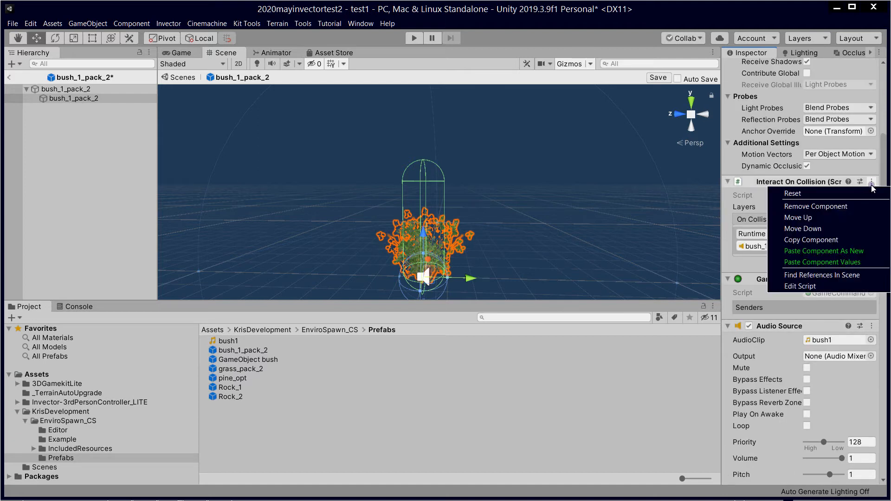
click(841, 208)
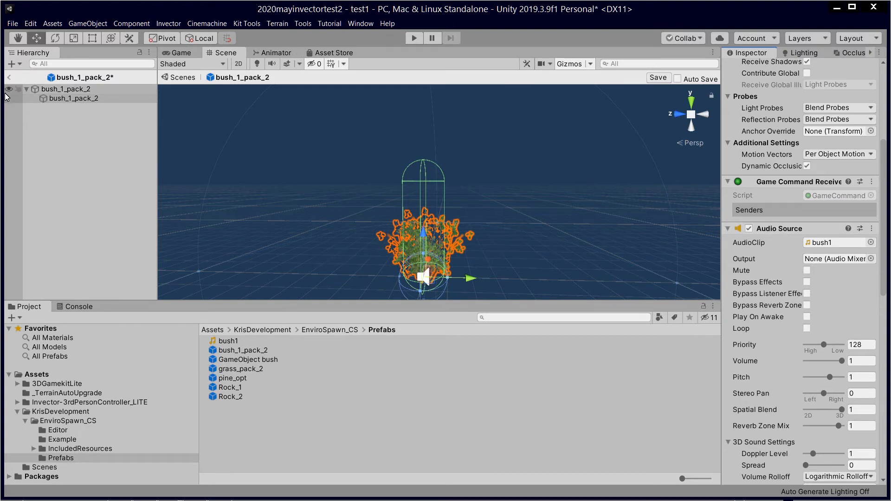
click(9, 77)
click(430, 276)
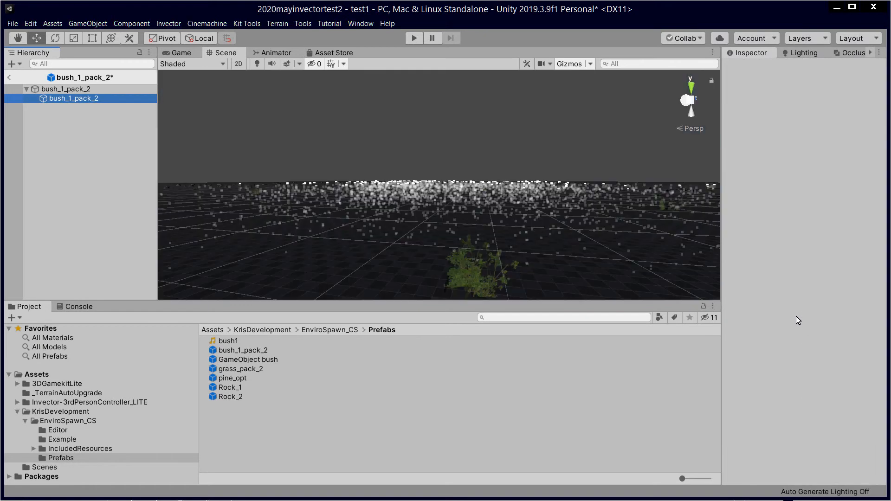
Play test the scene by running the character among the bushes, and stop the test.
click(413, 38)
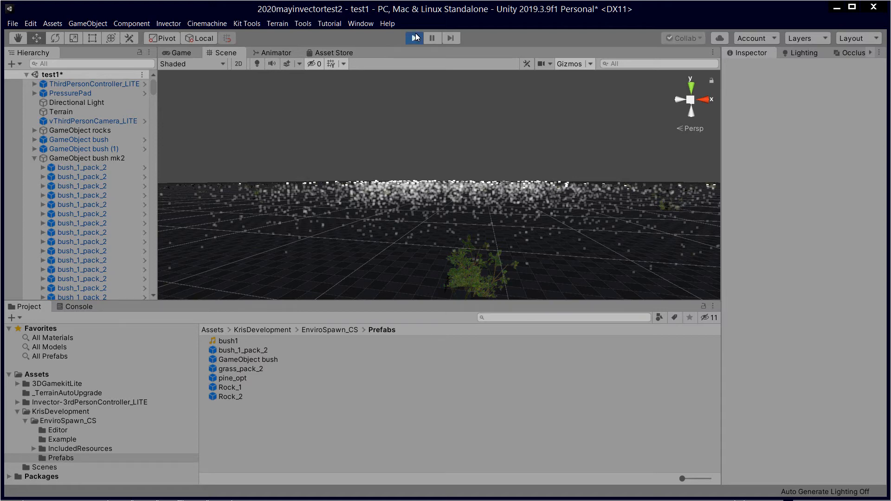
key(w)
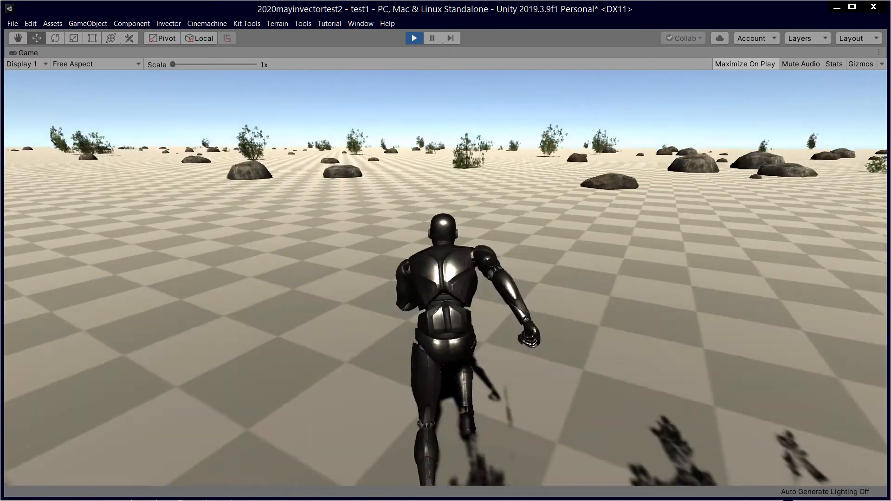
key(Escape)
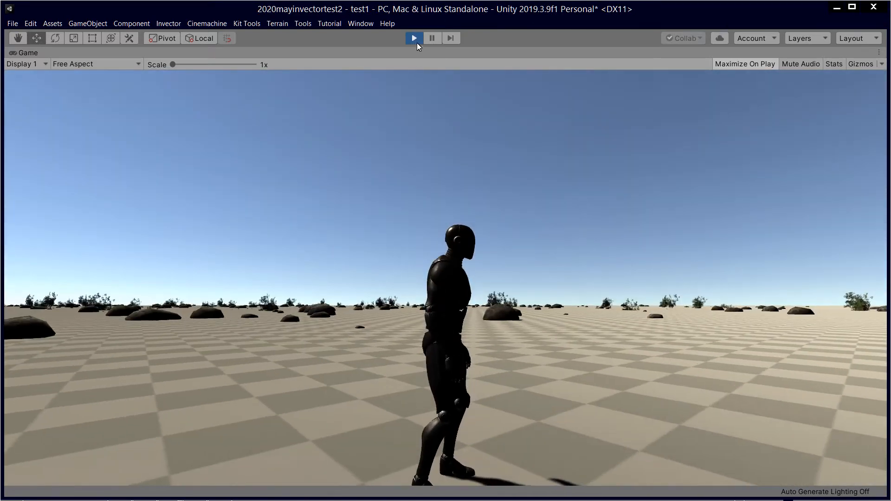
click(419, 40)
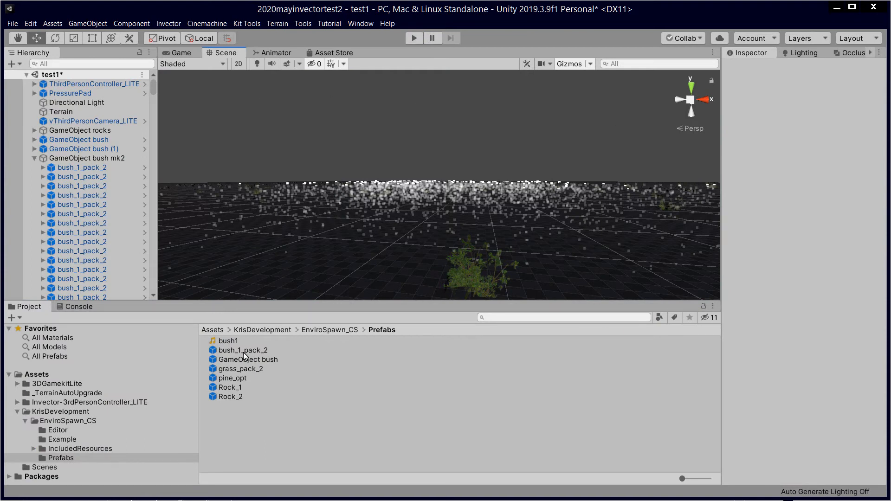
Reopen the bush_1_pack_2 prefab and review the child bush's Game Command Receiver, Audio Source, Capsule Collider and Interact On Trigger settings.
double_click(243, 352)
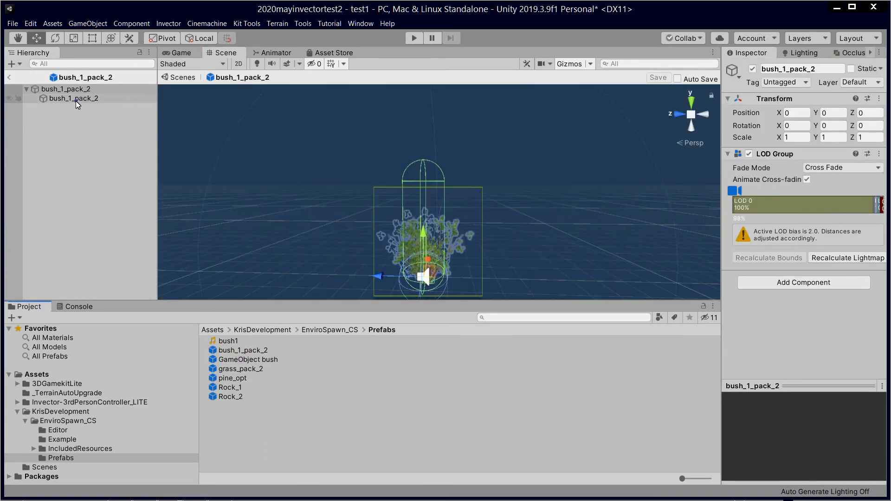
click(74, 99)
scroll(829, 291, down, 10)
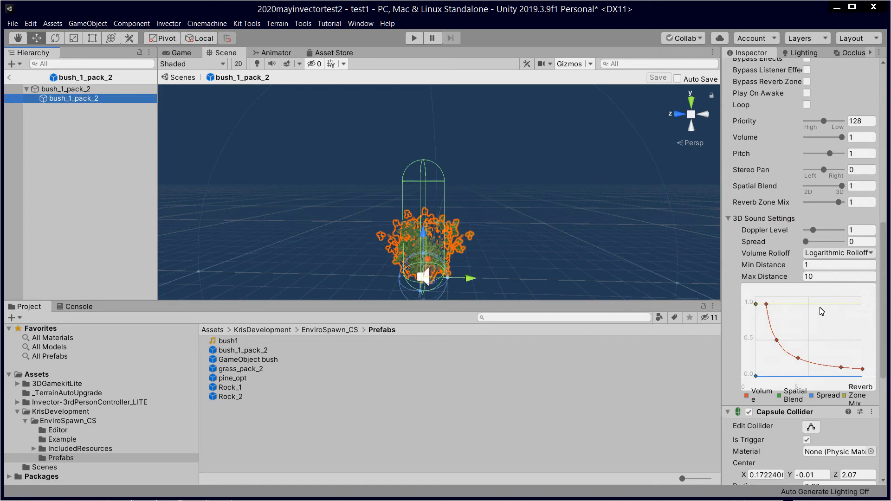
scroll(821, 311, down, 10)
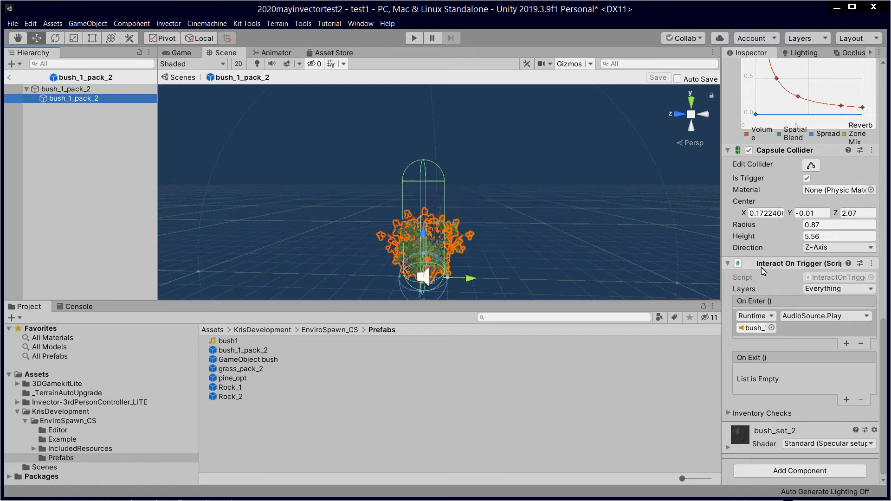
scroll(780, 265, up, 20)
scroll(806, 271, down, 4)
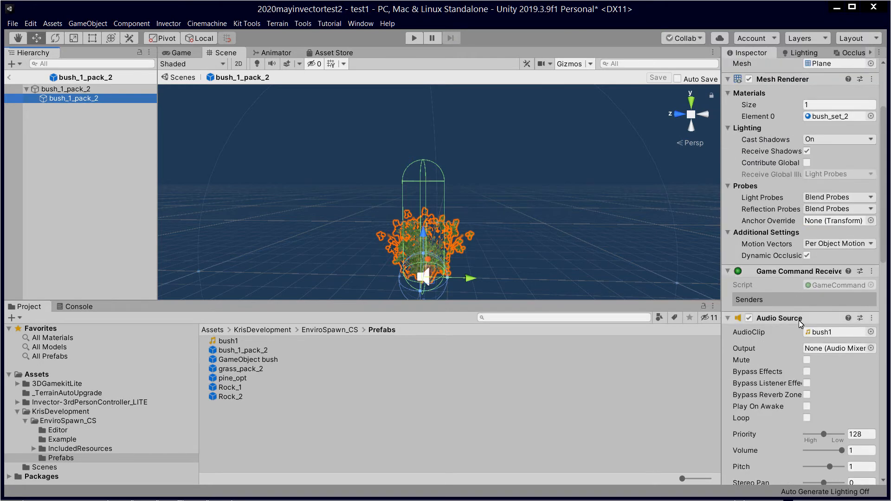
scroll(803, 319, up, 4)
scroll(783, 204, down, 15)
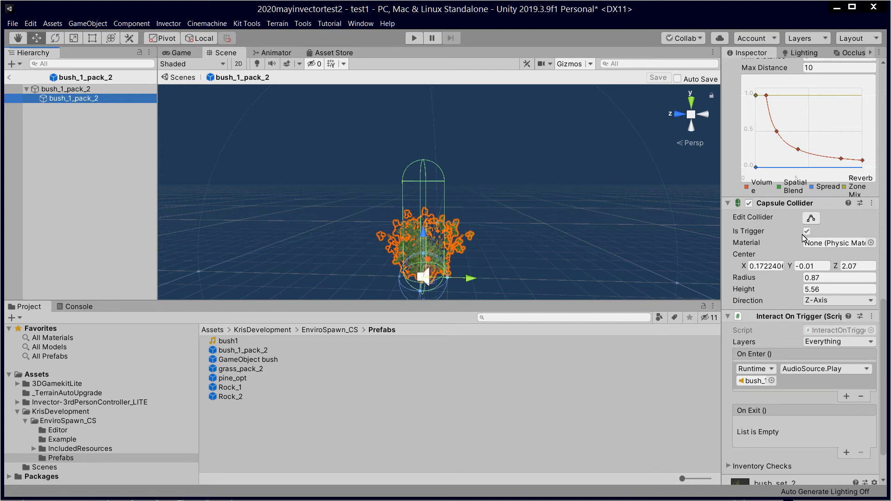
Play test the scene by running and jumping the character through the bushes to check their trigger sounds, and stop the test.
click(415, 38)
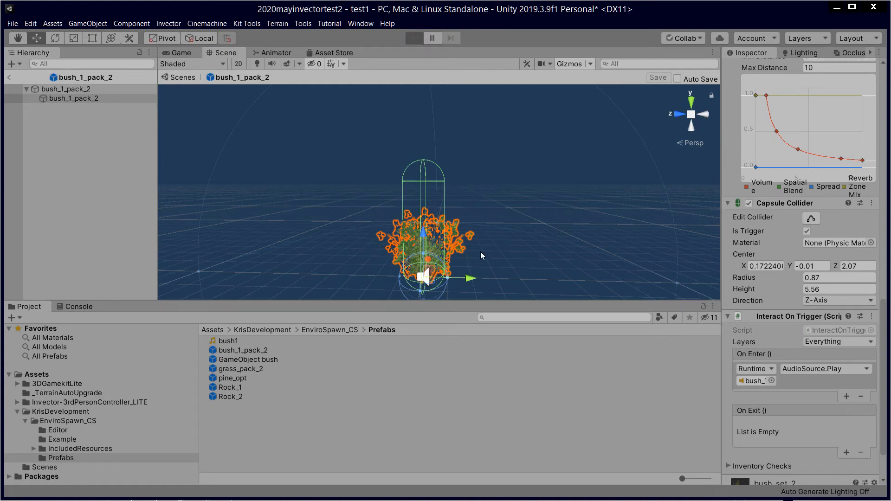
key(w)
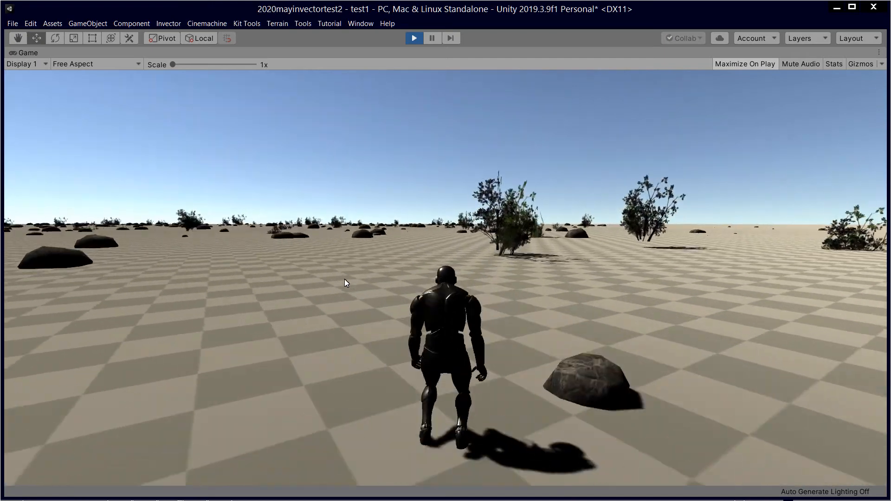
key(w)
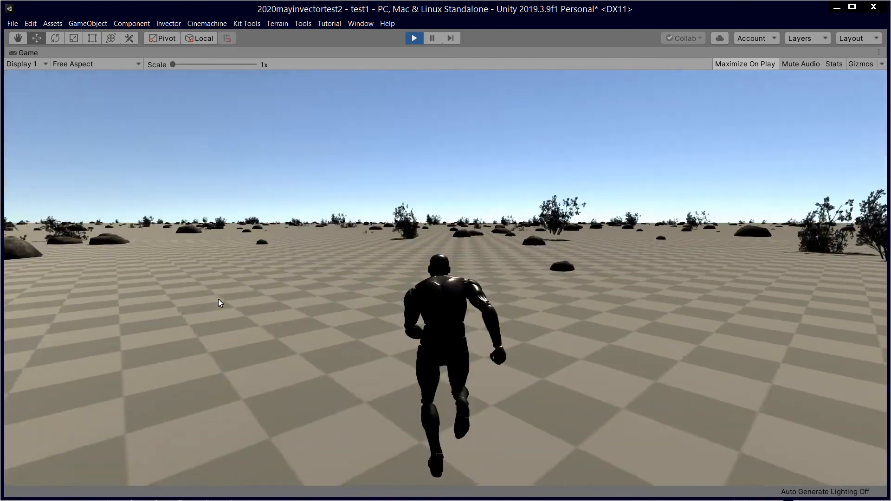
key(space)
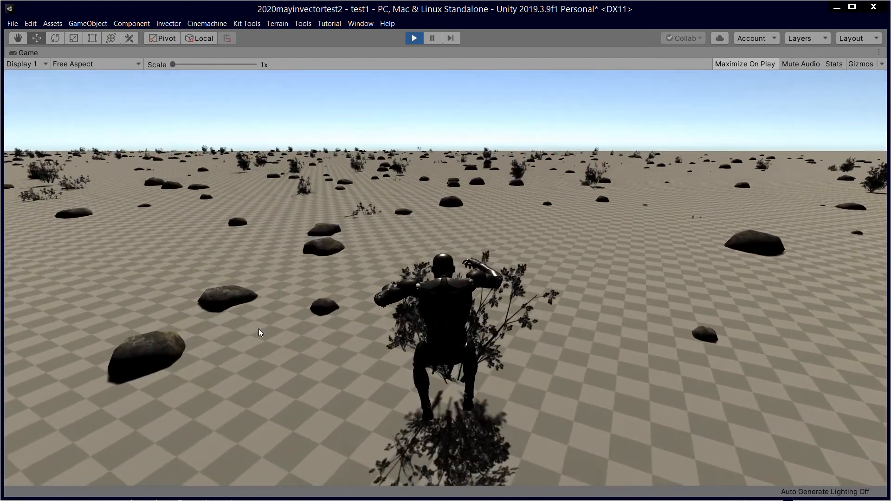
key(space)
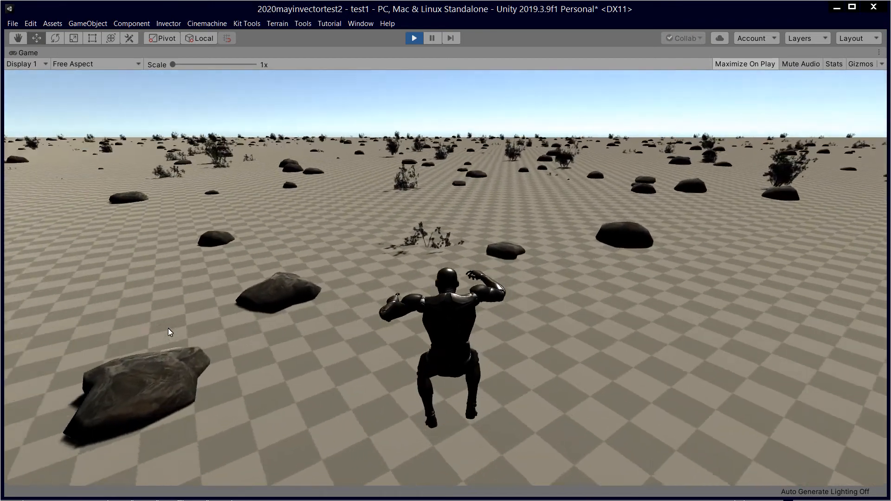
key(space)
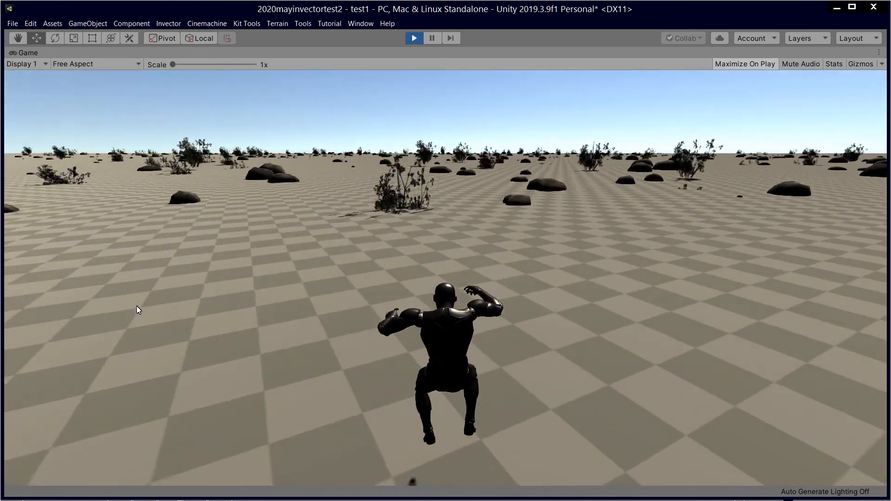
key(space)
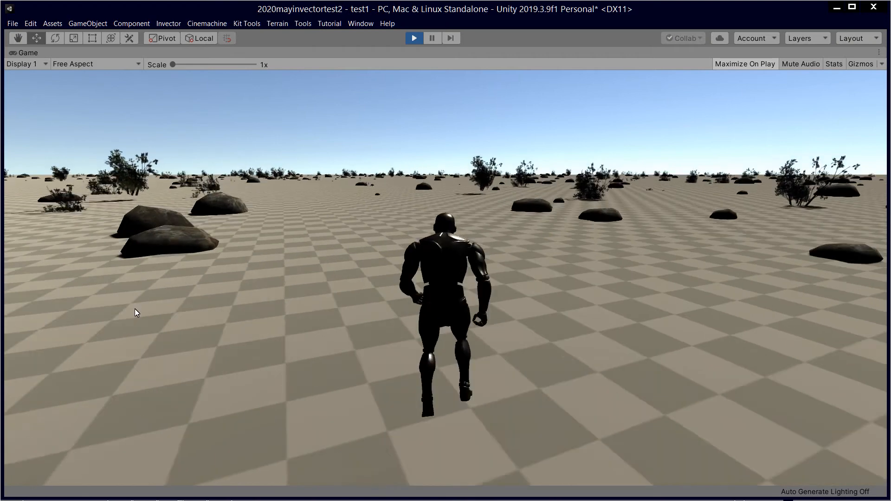
key(space)
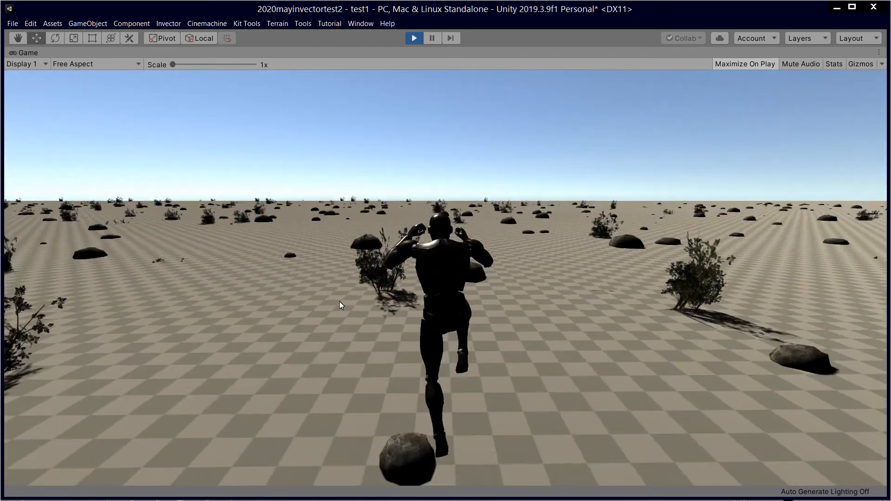
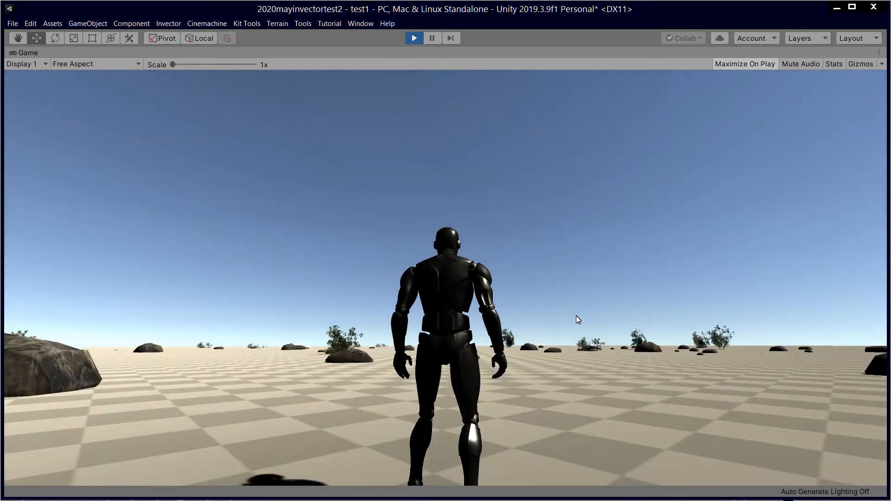
key(w)
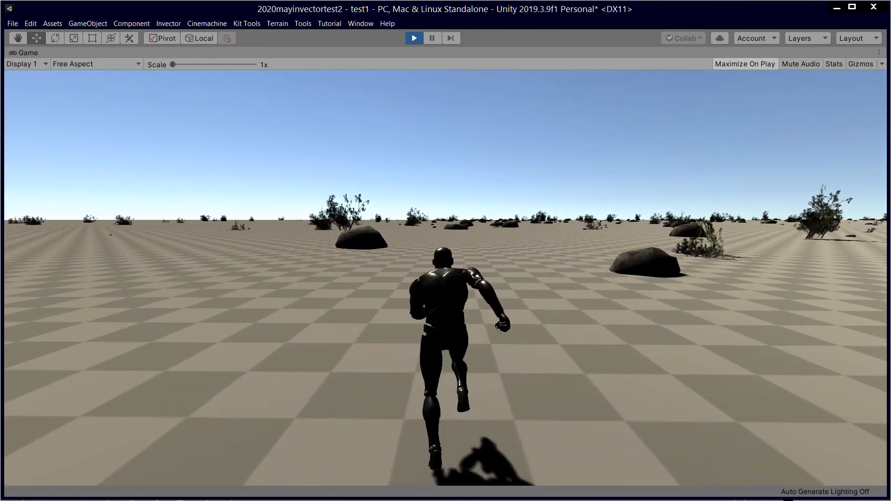
key(space)
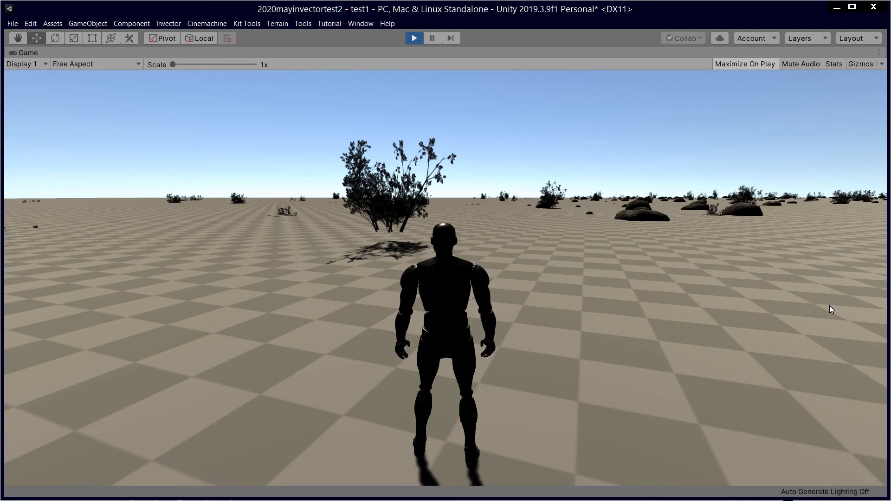
key(w)
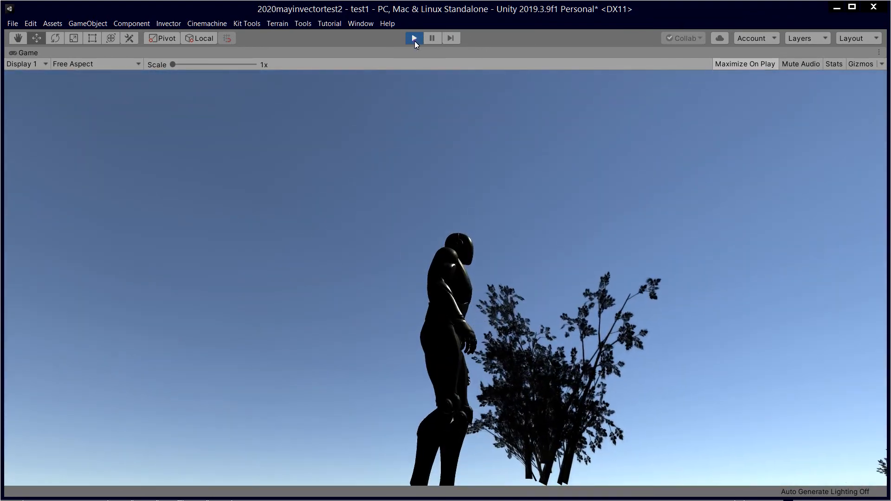
click(414, 39)
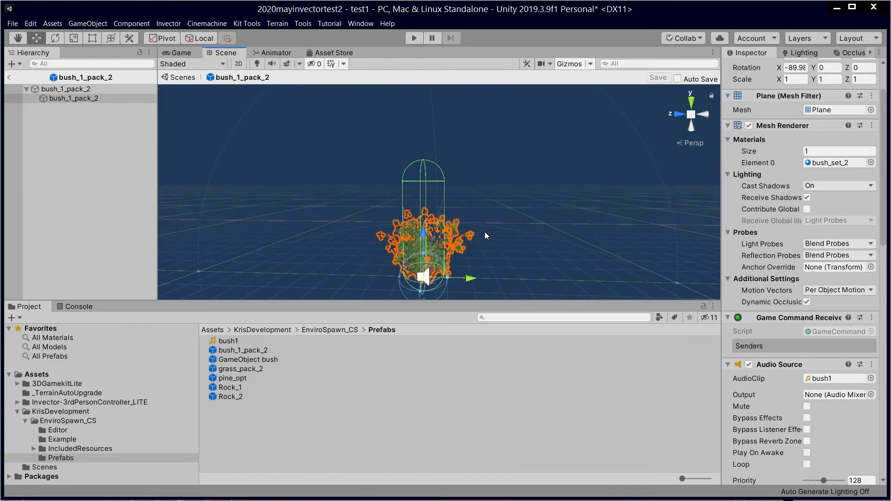
Examine the bush_1_pack_2 prefab's LOD Group and how the bush displays at near and far viewing distances.
scroll(514, 205, down, 5)
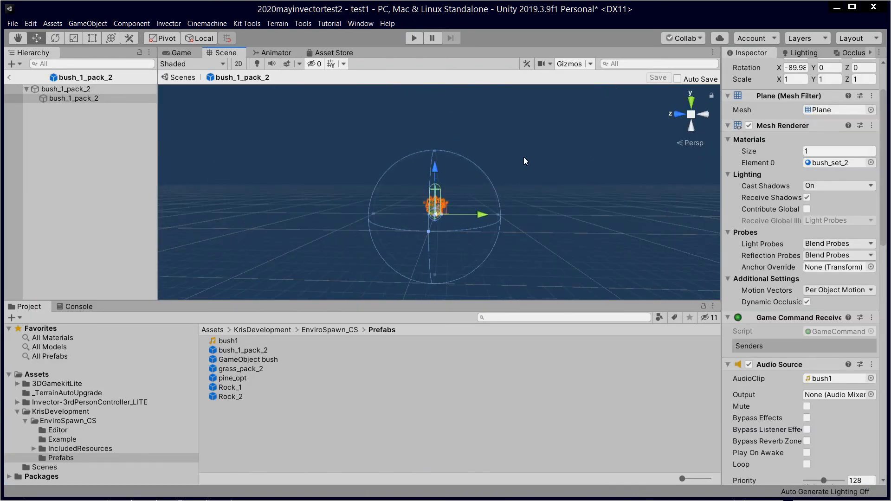
scroll(529, 130, down, 3)
middle_drag(468, 177, 456, 213)
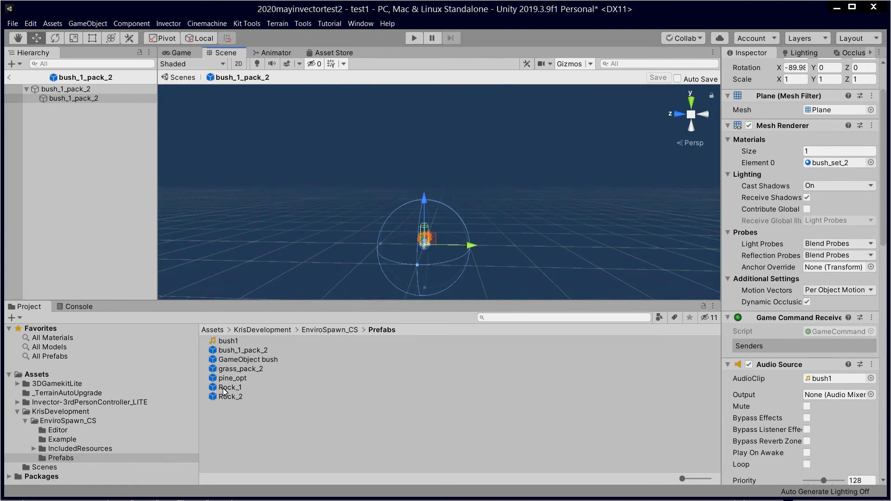
click(236, 349)
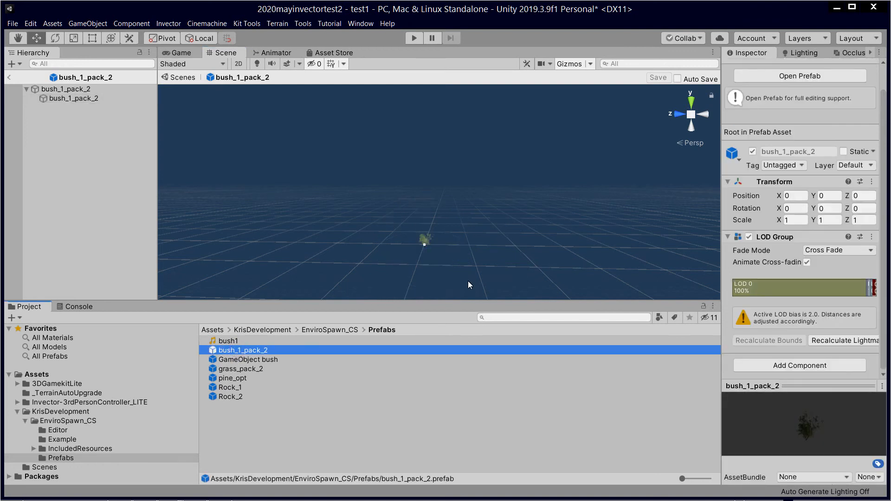
scroll(466, 239, down, 5)
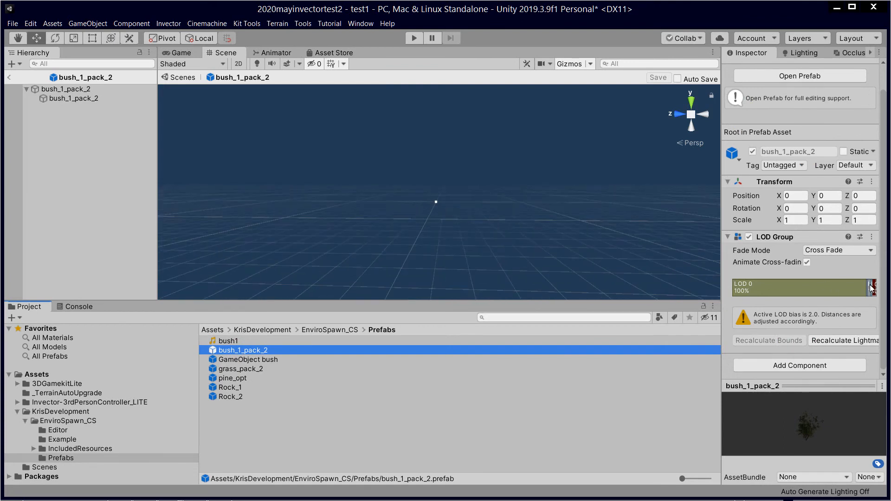
scroll(467, 221, up, 5)
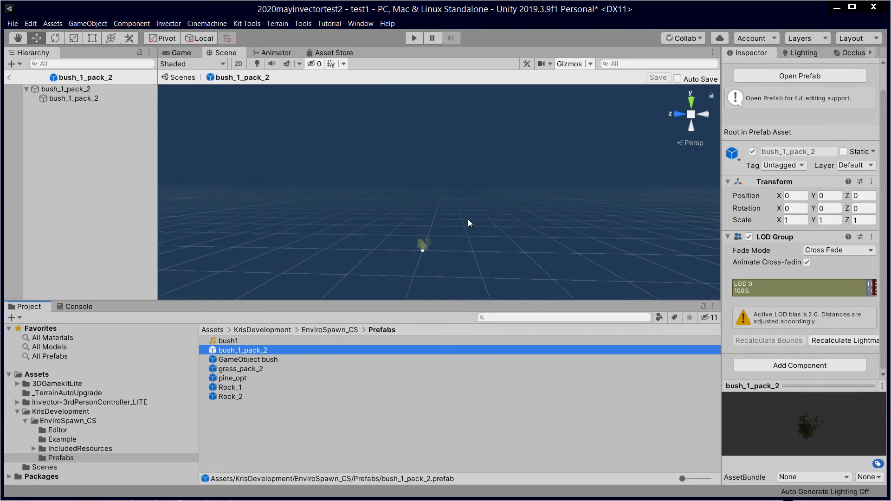
scroll(468, 218, up, 2)
right_drag(482, 227, 472, 259)
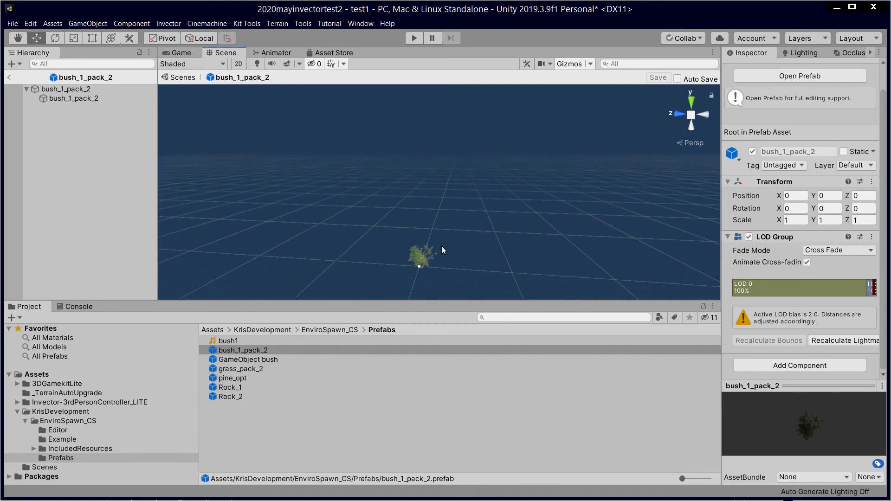
scroll(456, 208, down, 2)
scroll(473, 216, up, 5)
scroll(478, 239, up, 2)
scroll(505, 251, down, 3)
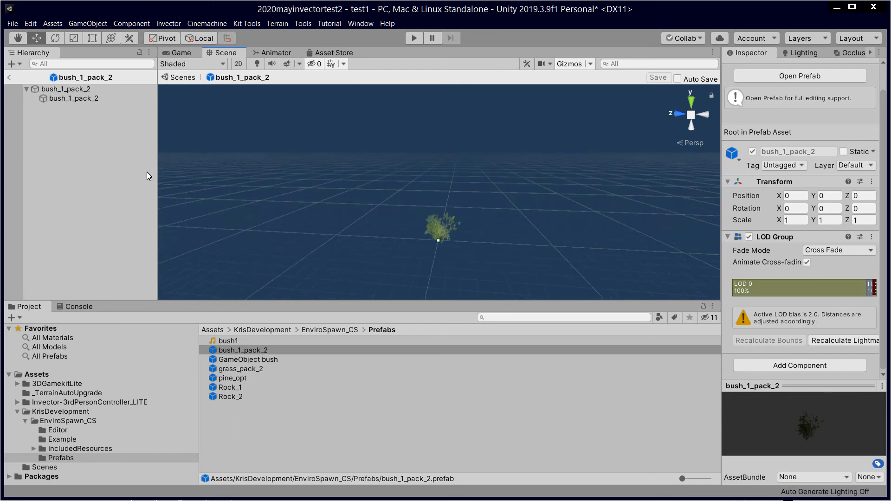
middle_drag(437, 232, 376, 278)
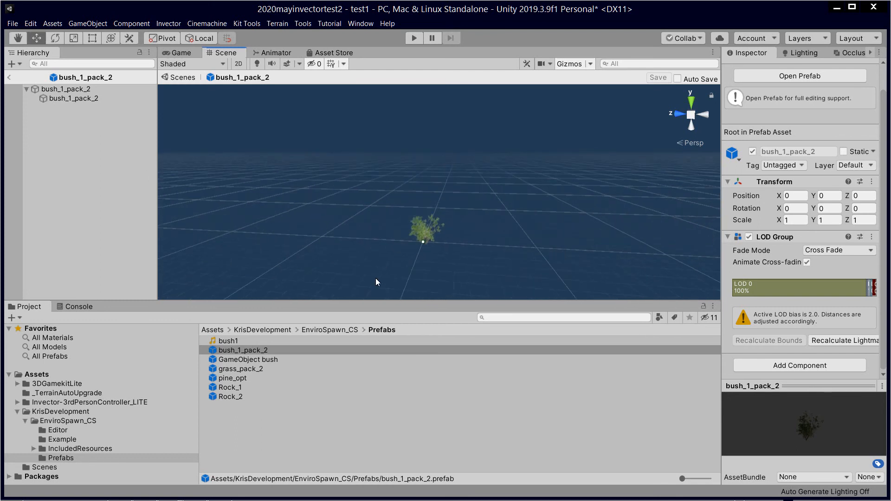
scroll(446, 242, down, 2)
middle_drag(480, 221, 467, 271)
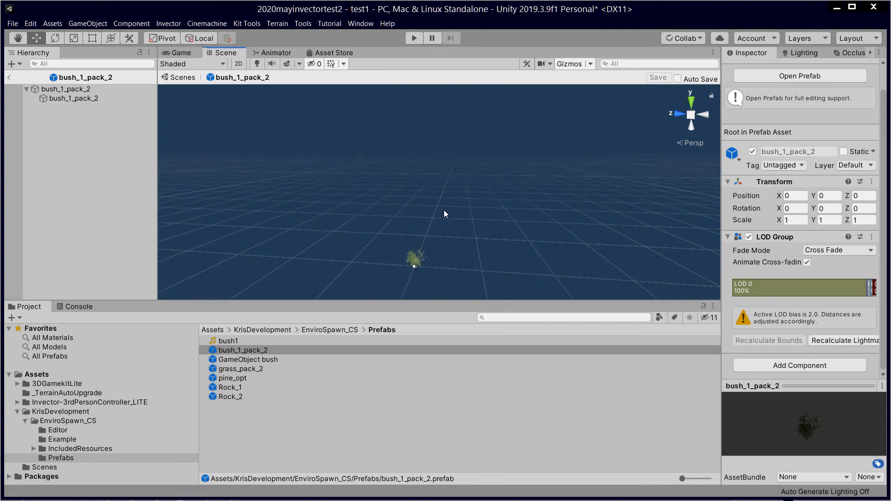
middle_drag(449, 229, 485, 233)
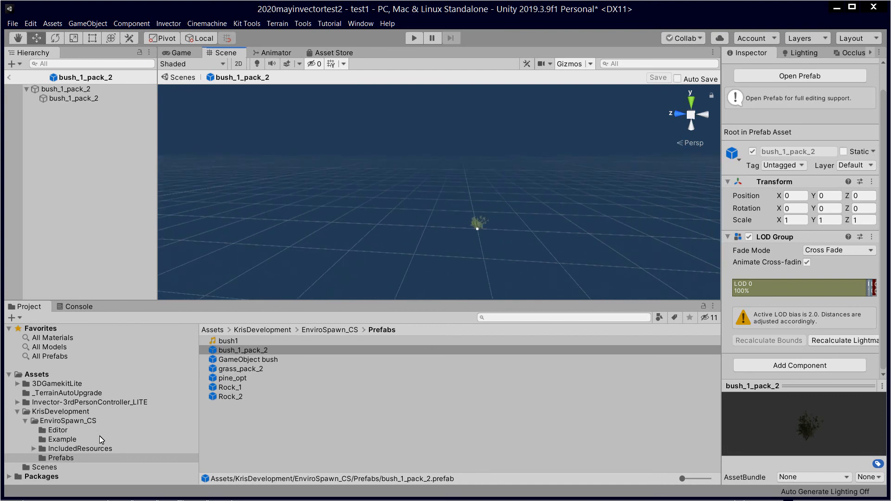
Look through the 3DGamekitLite folder and the Prefabs folder of Invector-3rdPersonController_LITE.
click(50, 384)
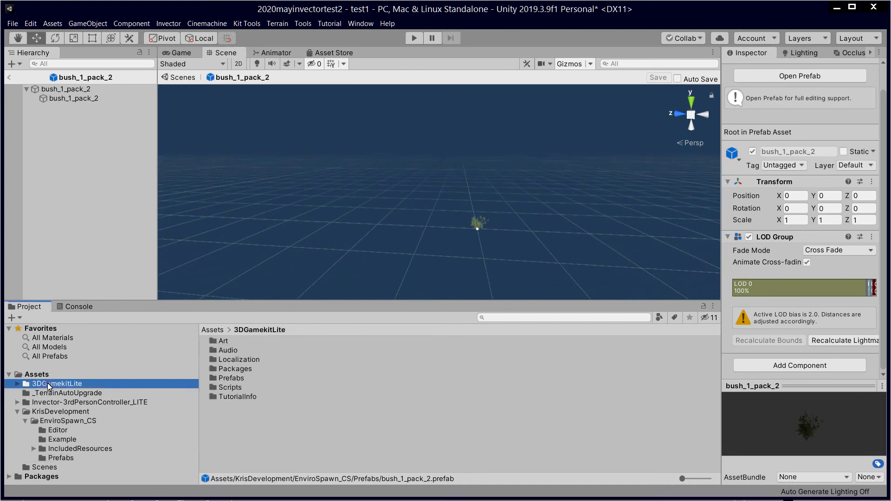
click(87, 402)
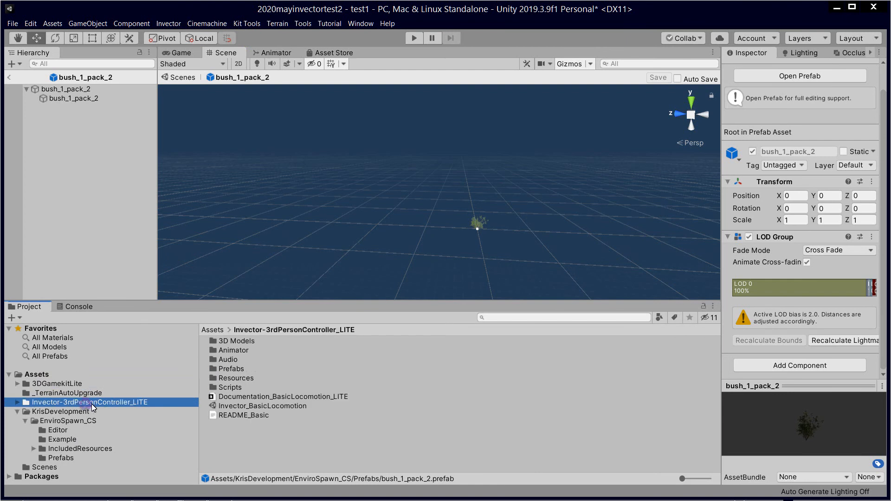
double_click(232, 369)
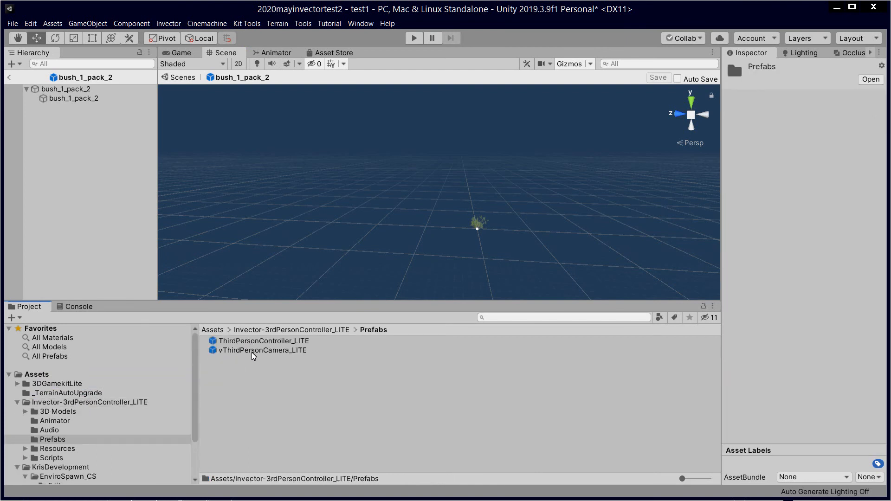
Return to the test1 scene, collapse GameObject bush mk2 and select it.
click(9, 77)
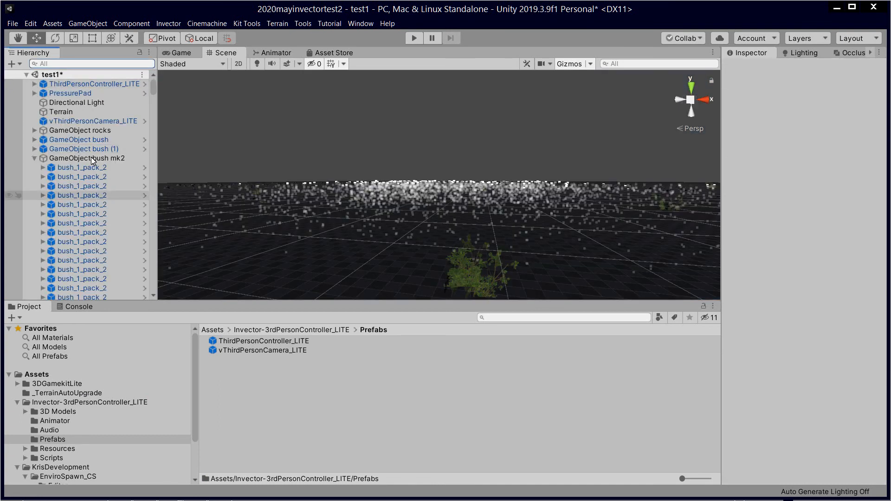
click(32, 159)
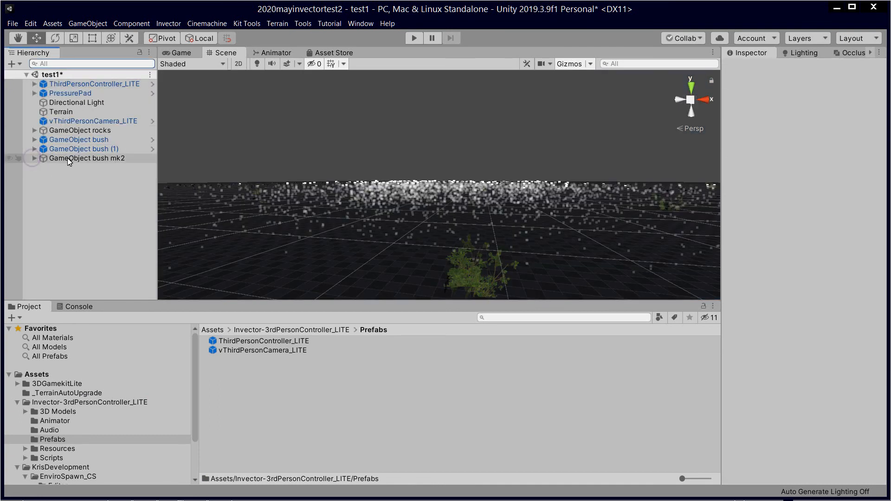
click(70, 160)
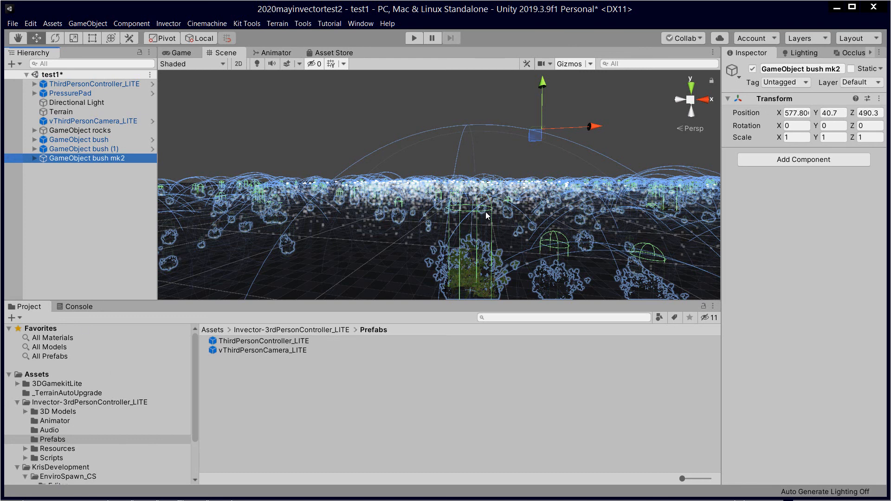
scroll(486, 215, down, 3)
Open the Prefabs folder of EnviroSpawn_CS and view the whole bush mk2 group across the terrain.
scroll(116, 463, down, 2)
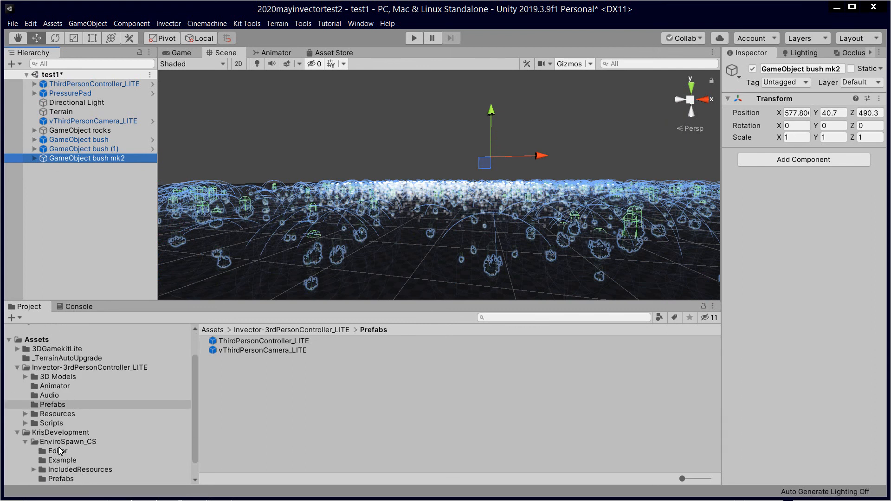
click(65, 478)
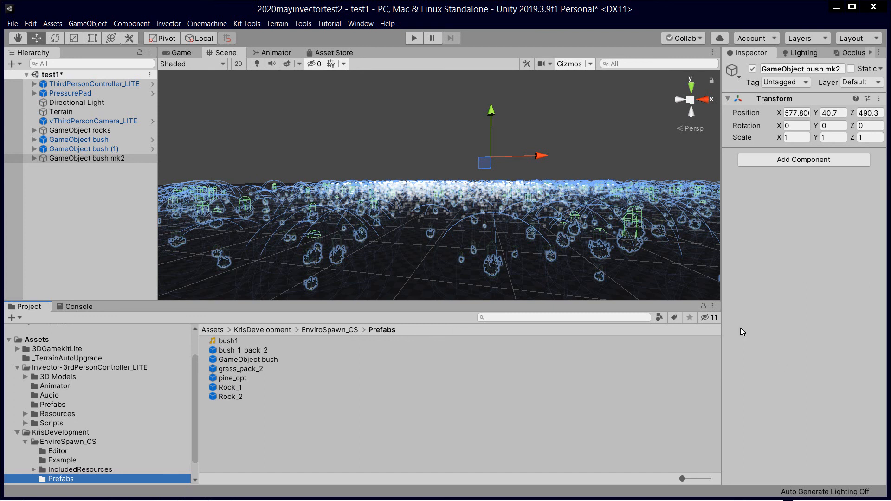
scroll(418, 152, down, 3)
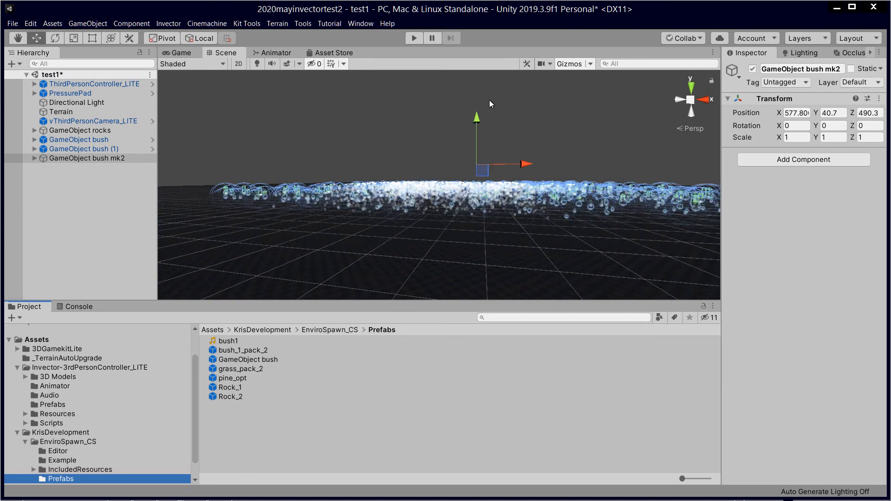
scroll(492, 199, up, 4)
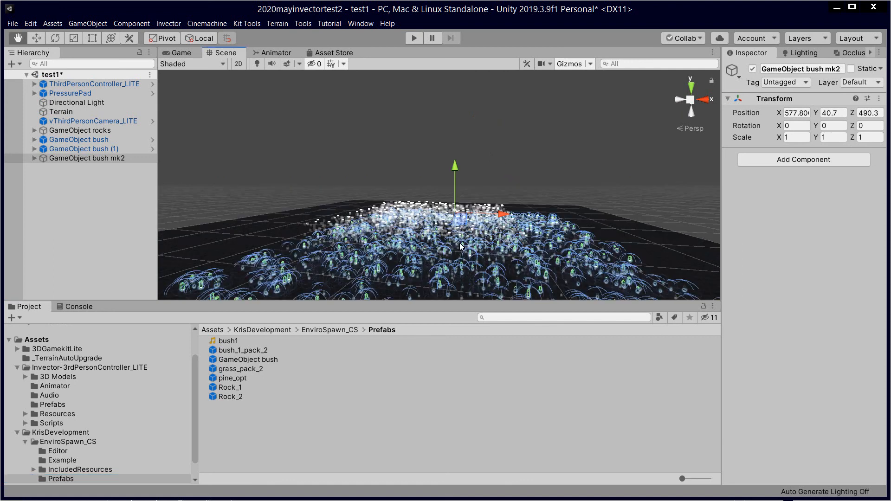
scroll(553, 204, up, 3)
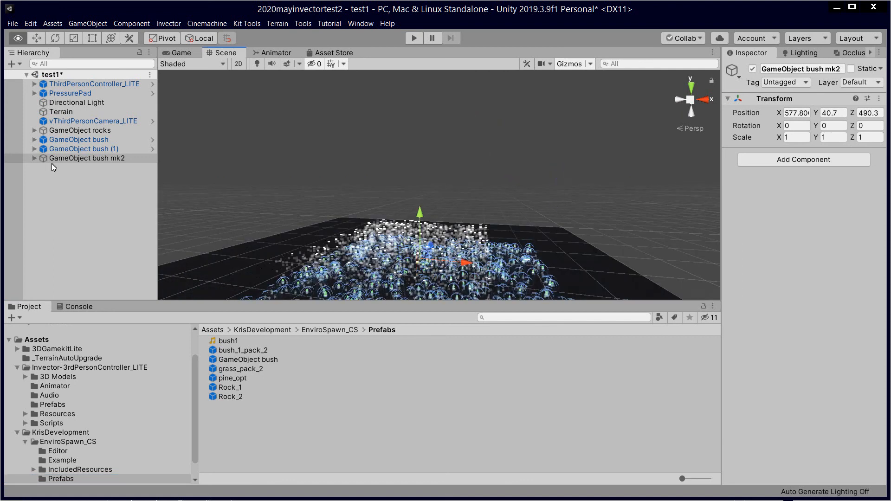